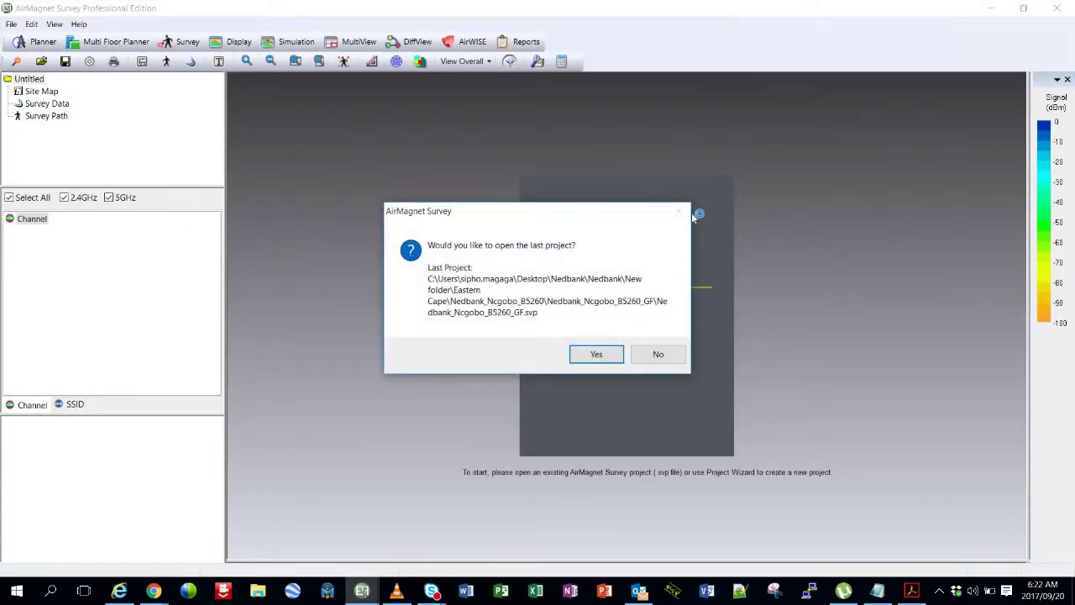
Decline reopening the last project and start a new project named "Bank of America".
click(660, 355)
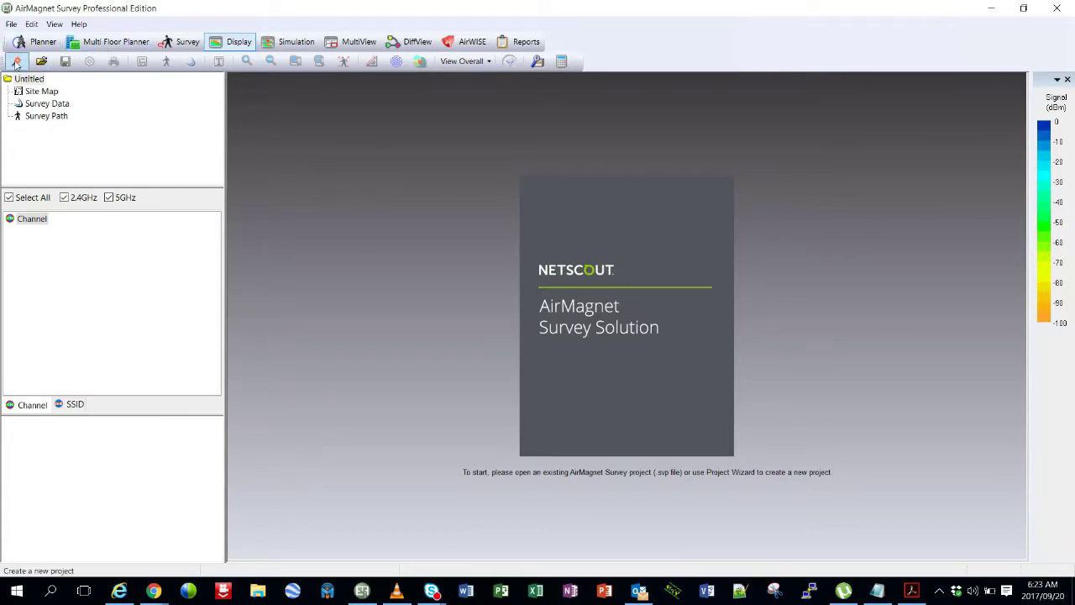
click(16, 64)
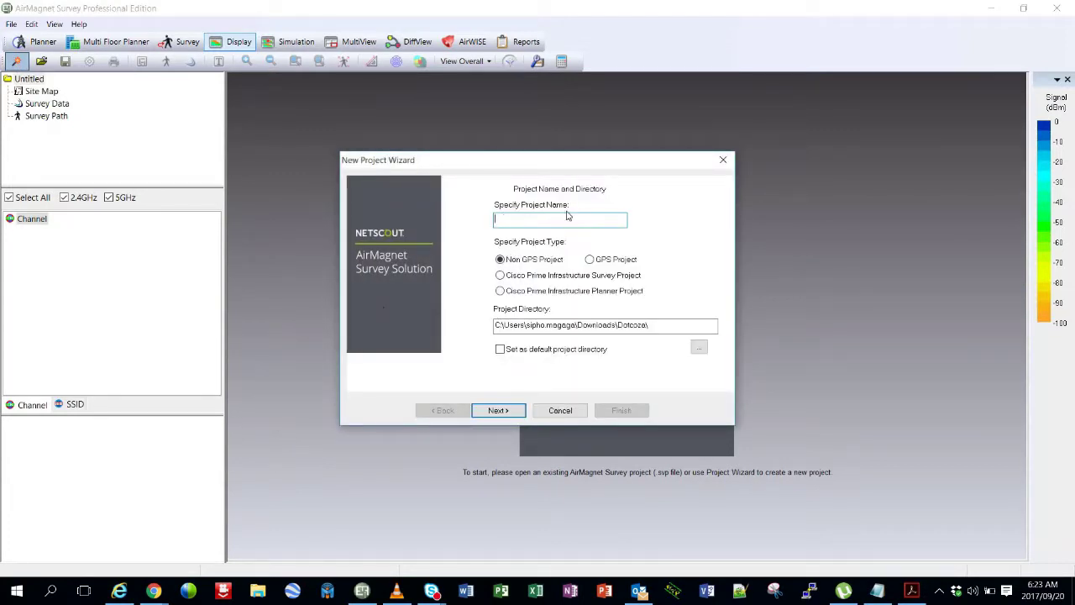
text(Ba)
text(nk of Amer)
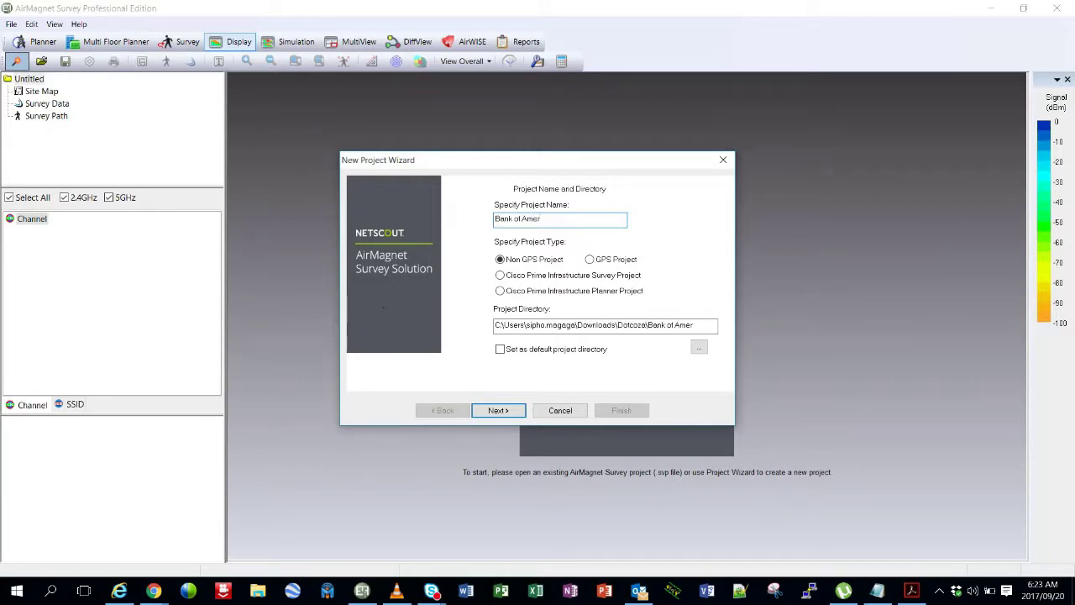
text(ica)
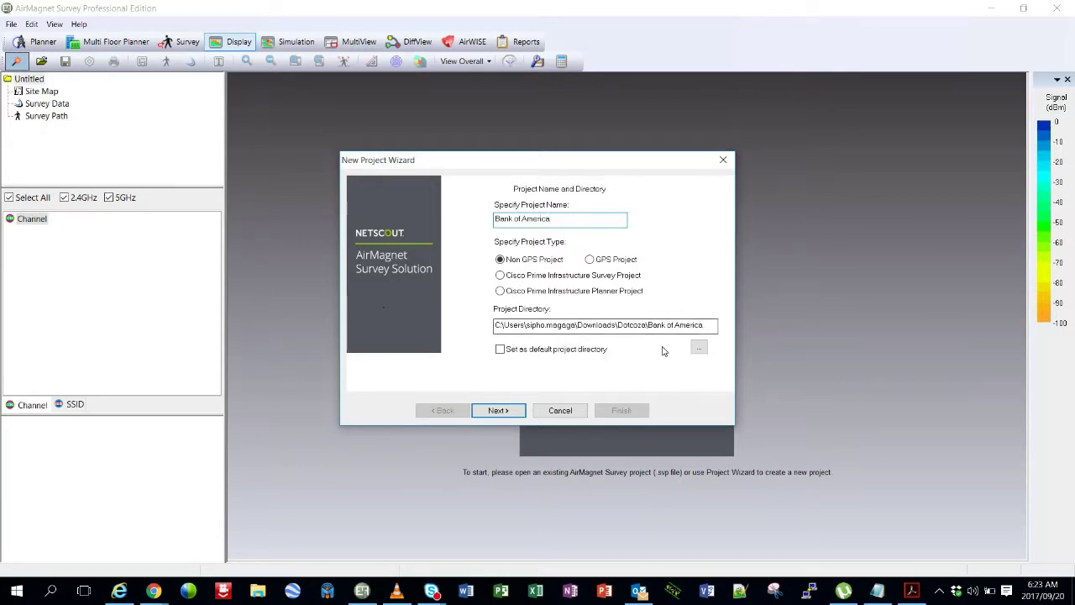
Set the project directory to the Desktop and continue to the floor plan information.
click(699, 348)
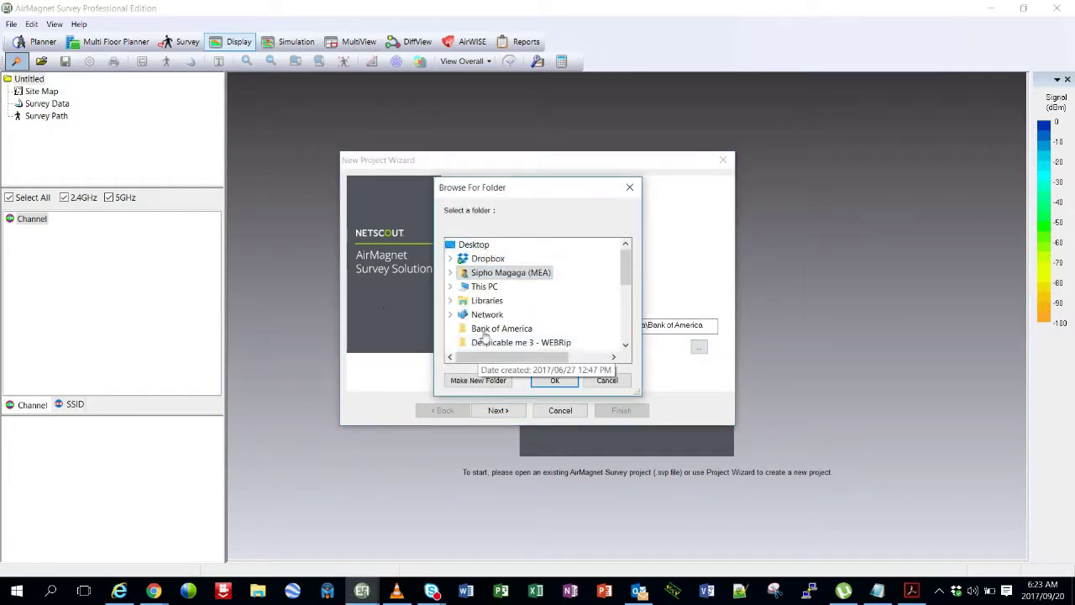
scroll(493, 326, down, 1)
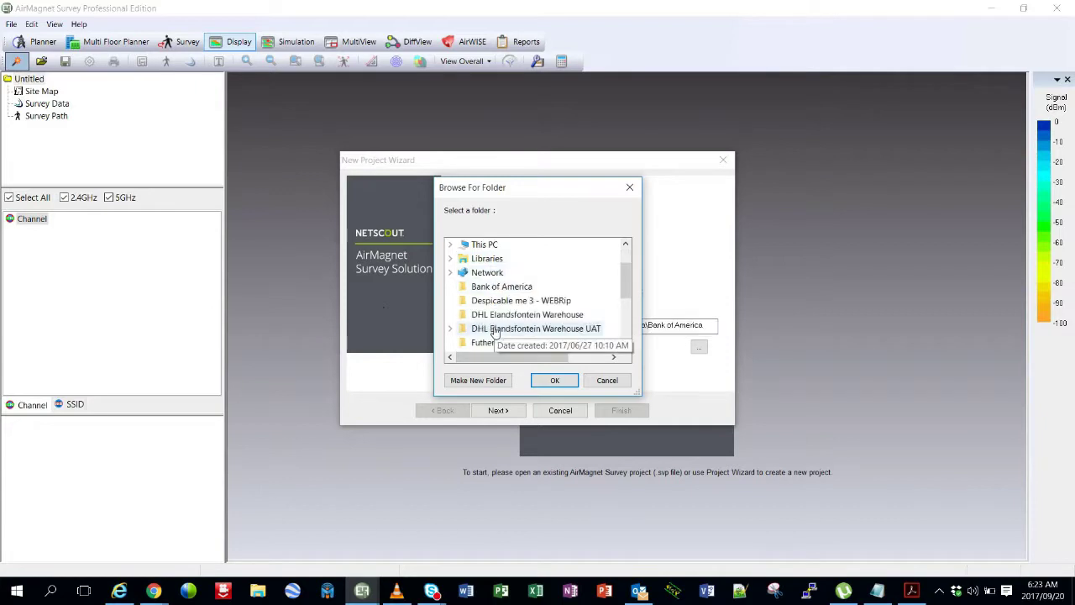
scroll(494, 326, up, 1)
scroll(492, 307, down, 1)
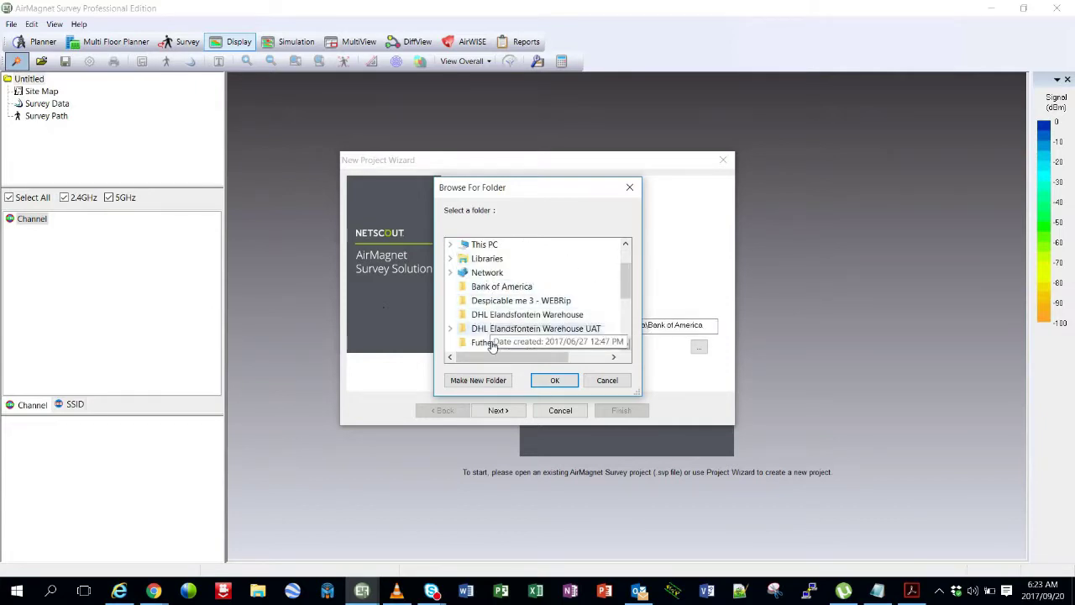
scroll(483, 298, up, 1)
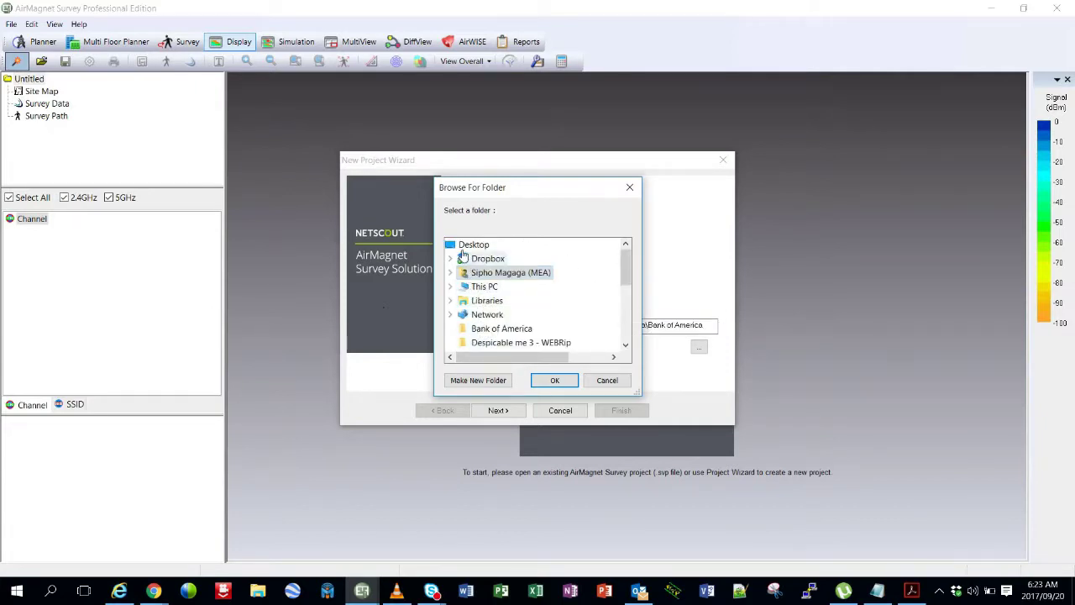
click(454, 247)
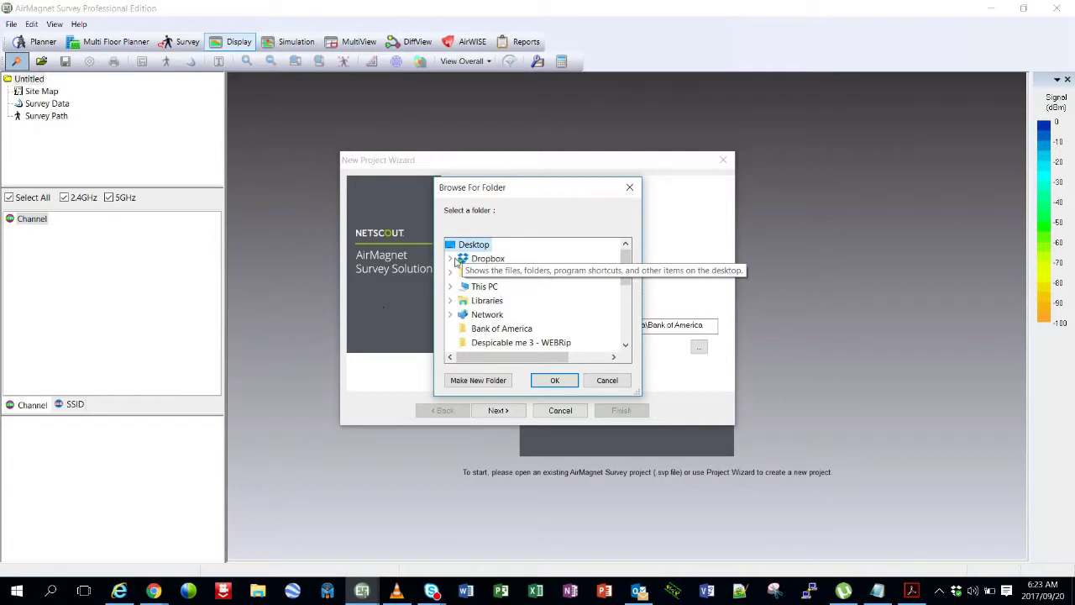
click(554, 380)
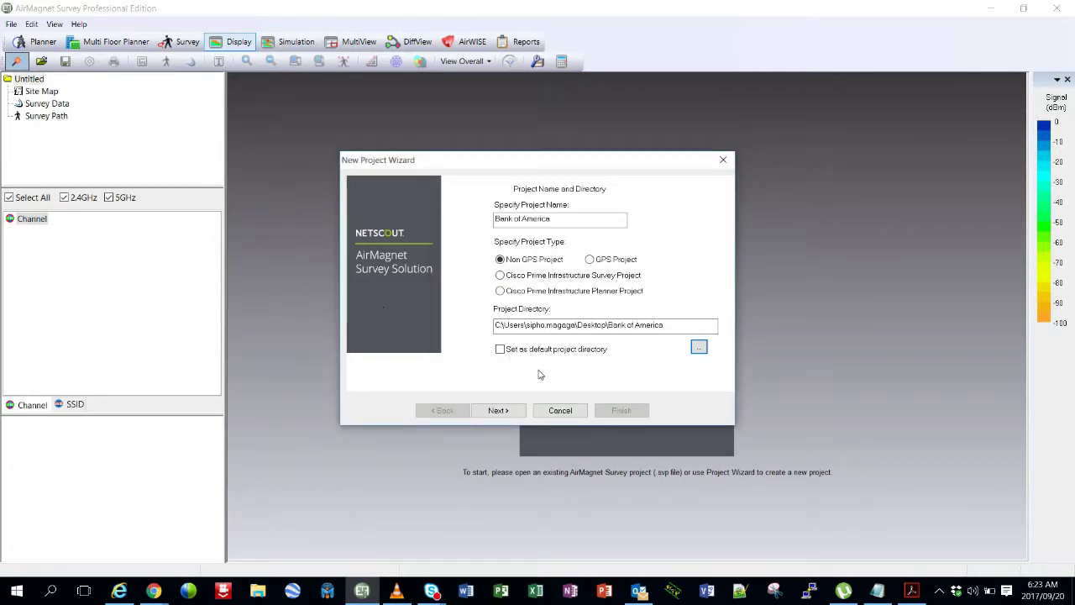
click(496, 412)
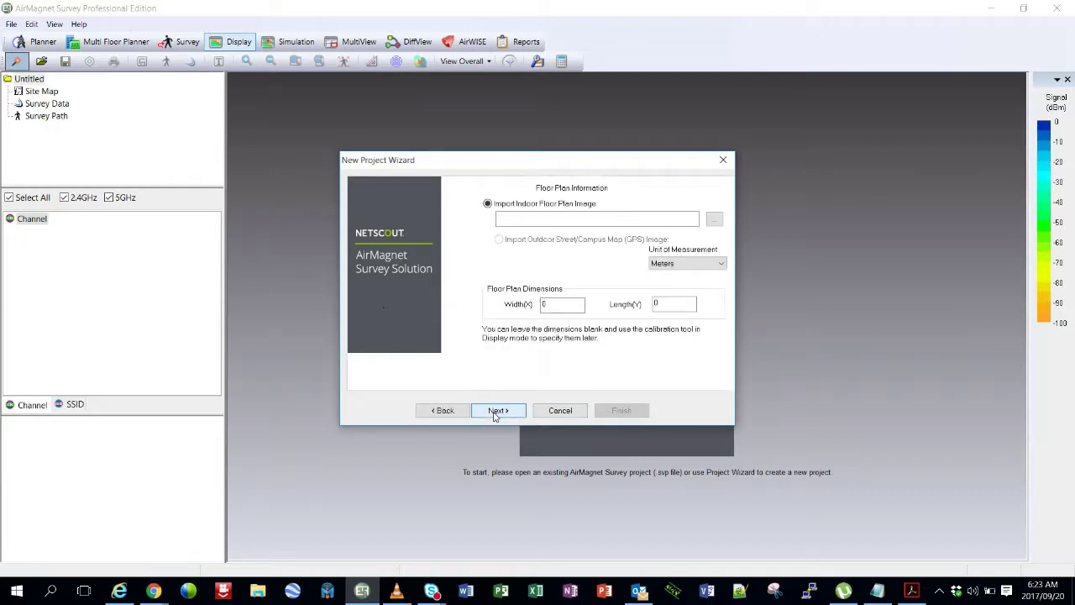
Choose BankofAmerica_BOFAUS6S_GF.png from the Desktop as the indoor floor plan image.
click(714, 219)
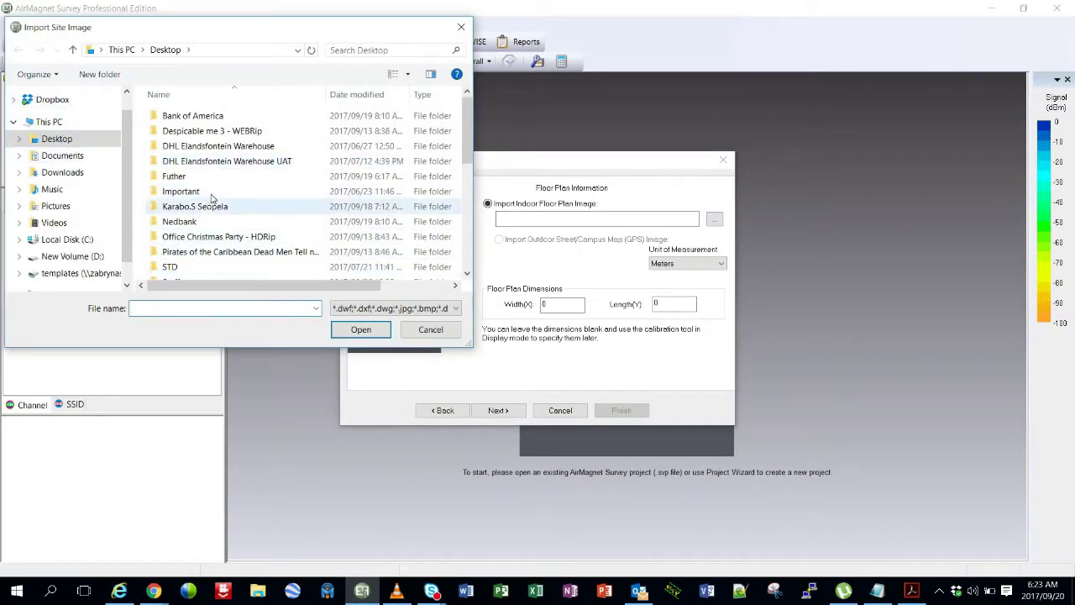
scroll(211, 198, down, 2)
scroll(211, 210, down, 3)
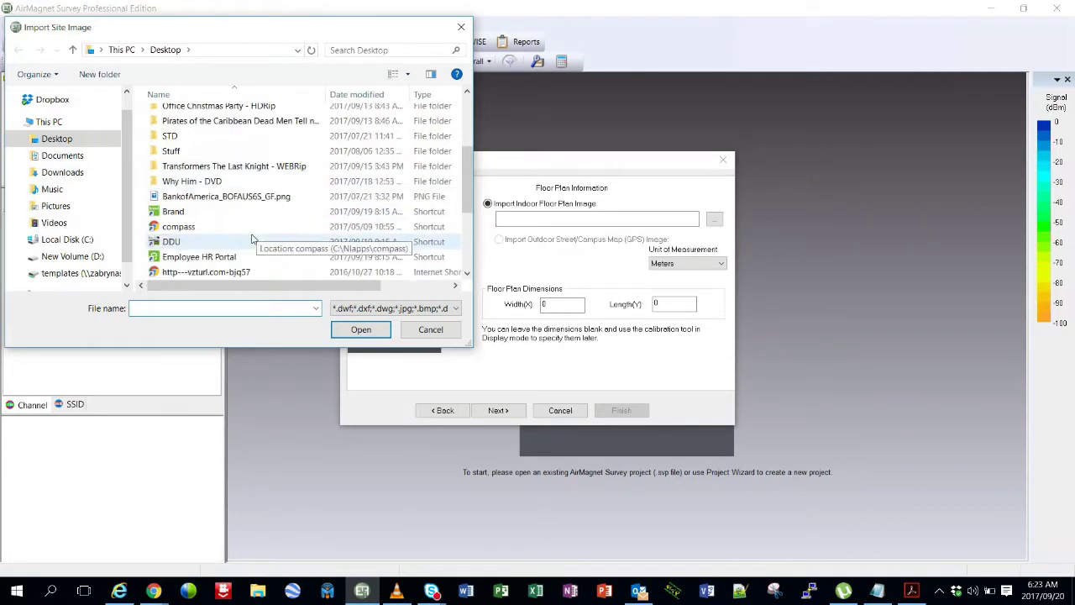
scroll(208, 224, down, 1)
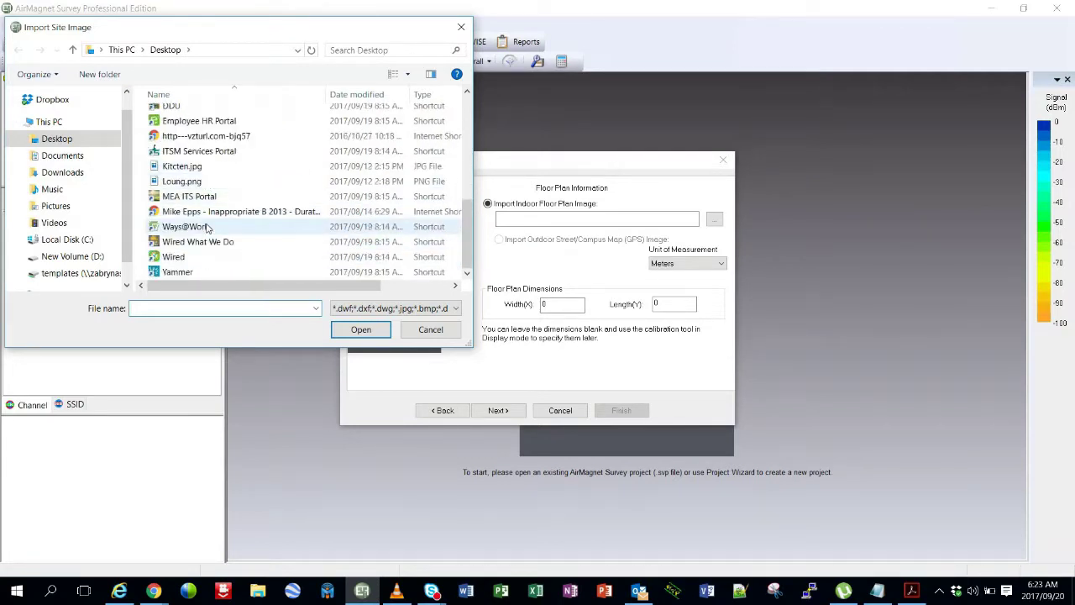
scroll(208, 229, up, 2)
scroll(207, 228, up, 1)
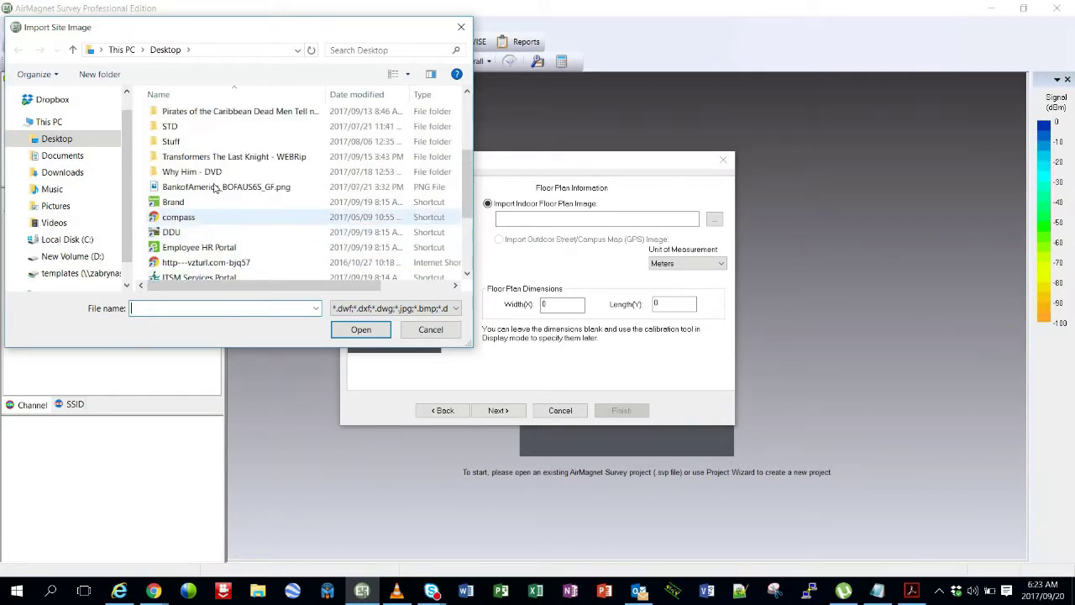
click(216, 187)
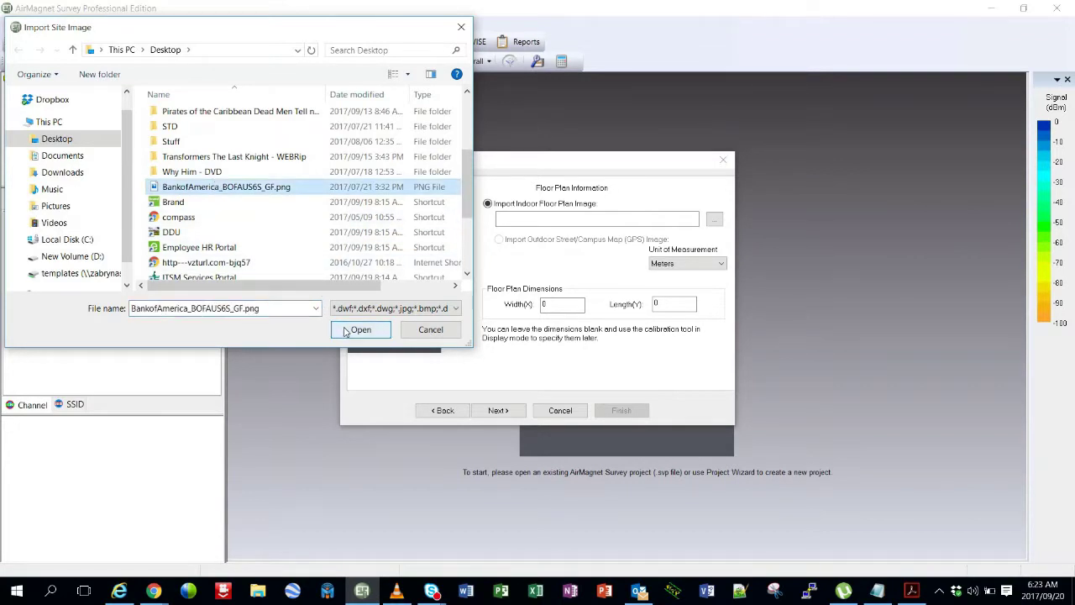
click(353, 330)
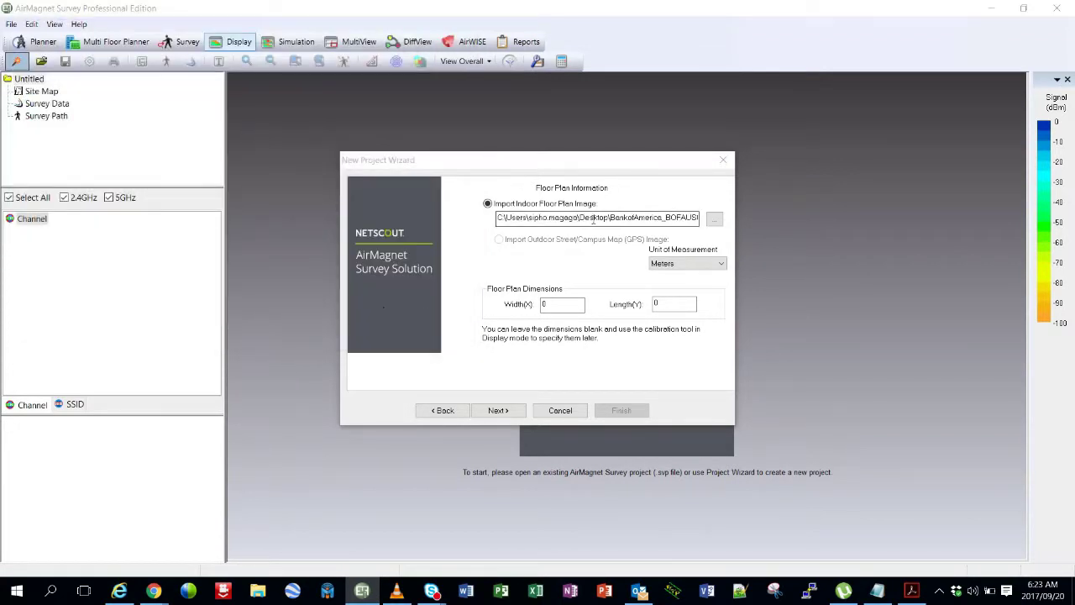
drag(610, 217, 573, 219)
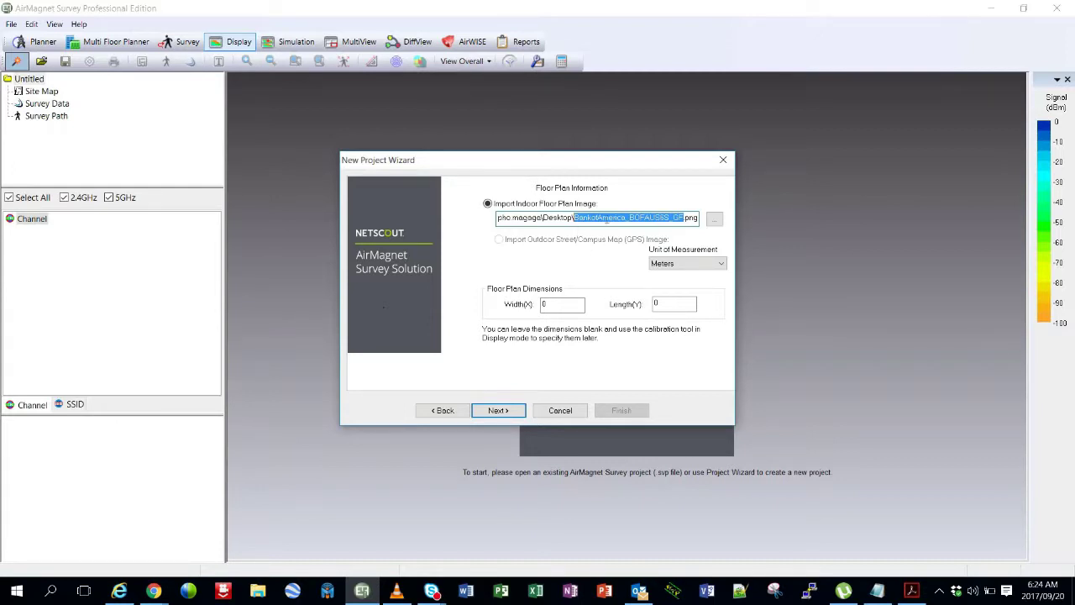
click(606, 219)
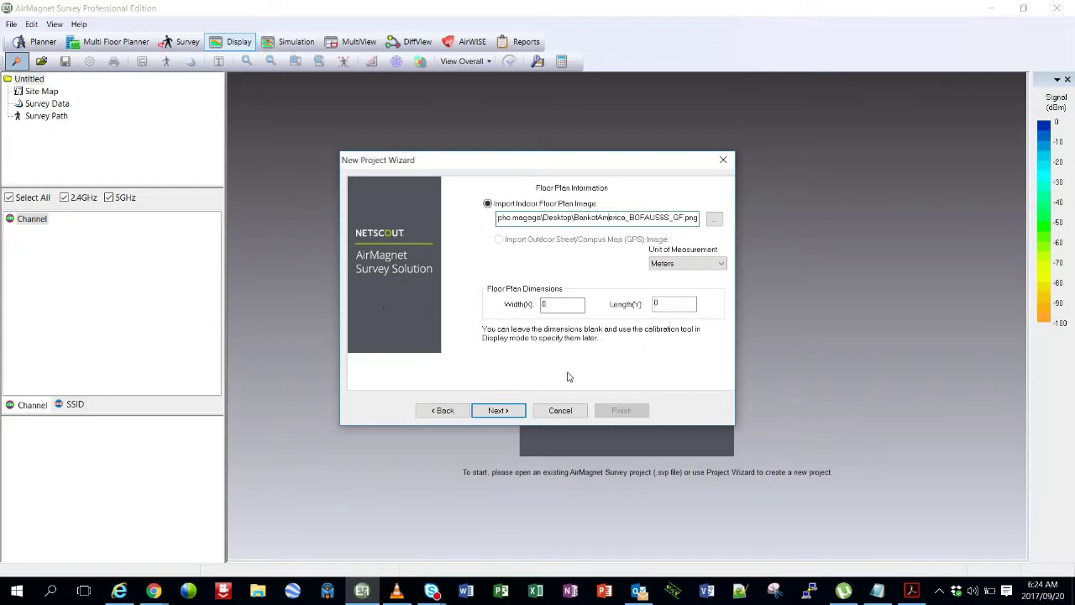
click(500, 412)
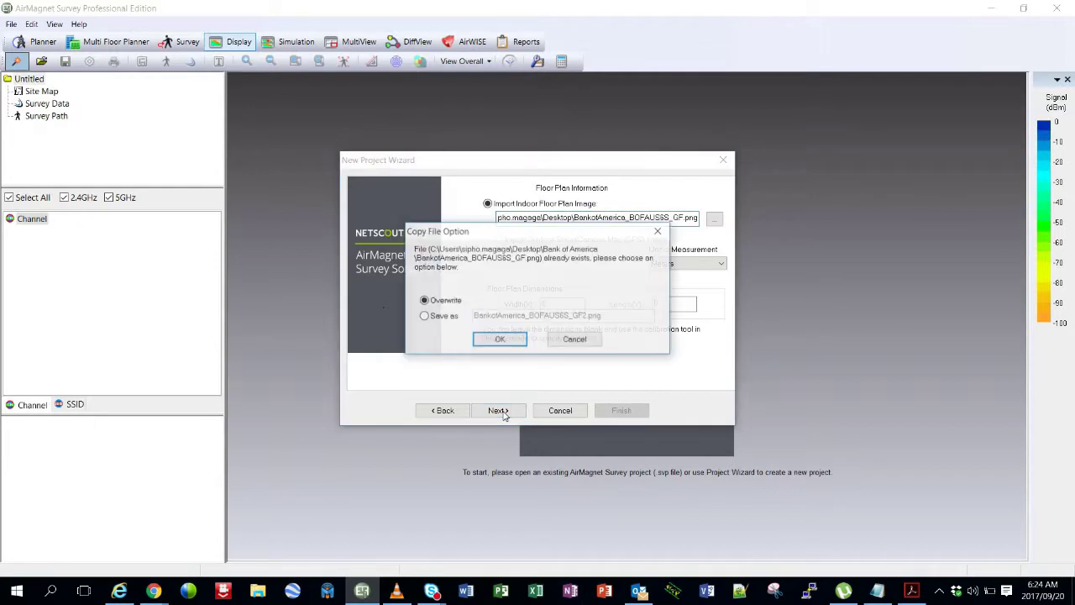
click(424, 317)
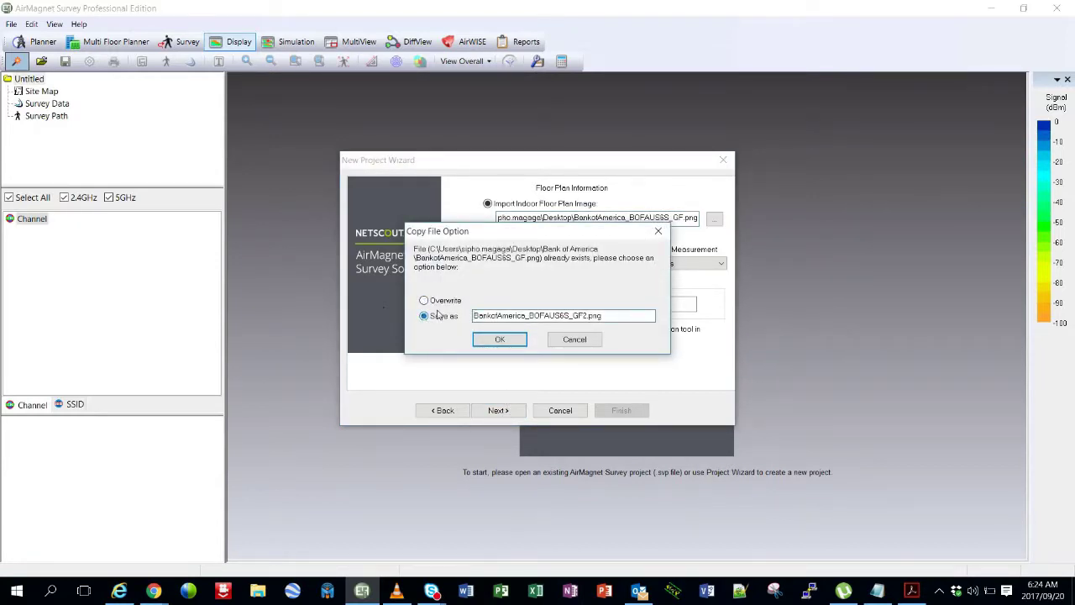
click(588, 316)
click(659, 231)
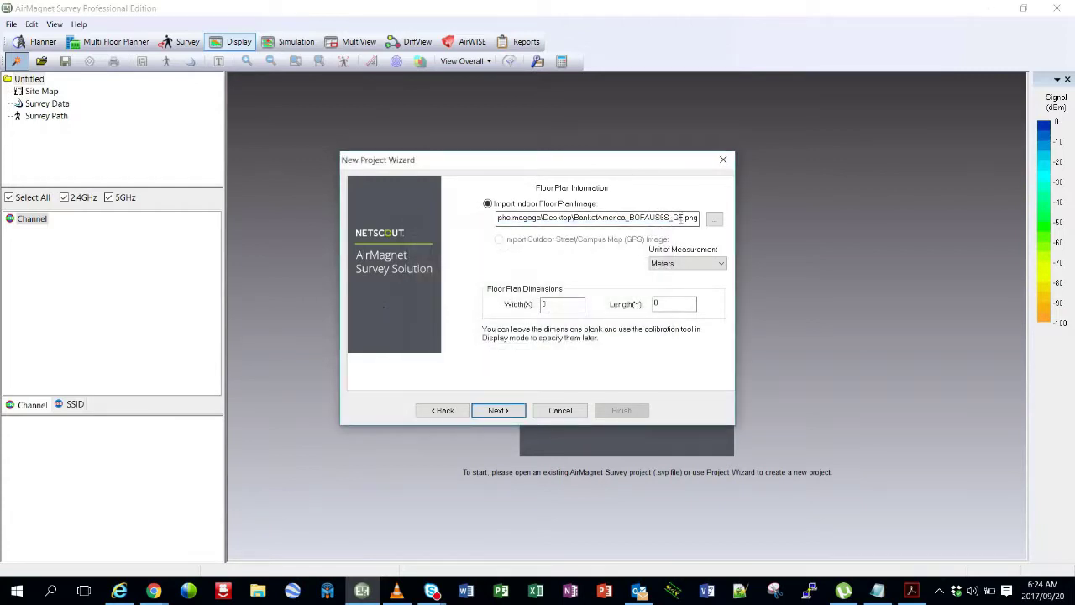
Proceed with the floor plan and save its copy as BankofAmerica_BOFAUS6S_GF2.png instead of overwriting the existing file.
click(499, 410)
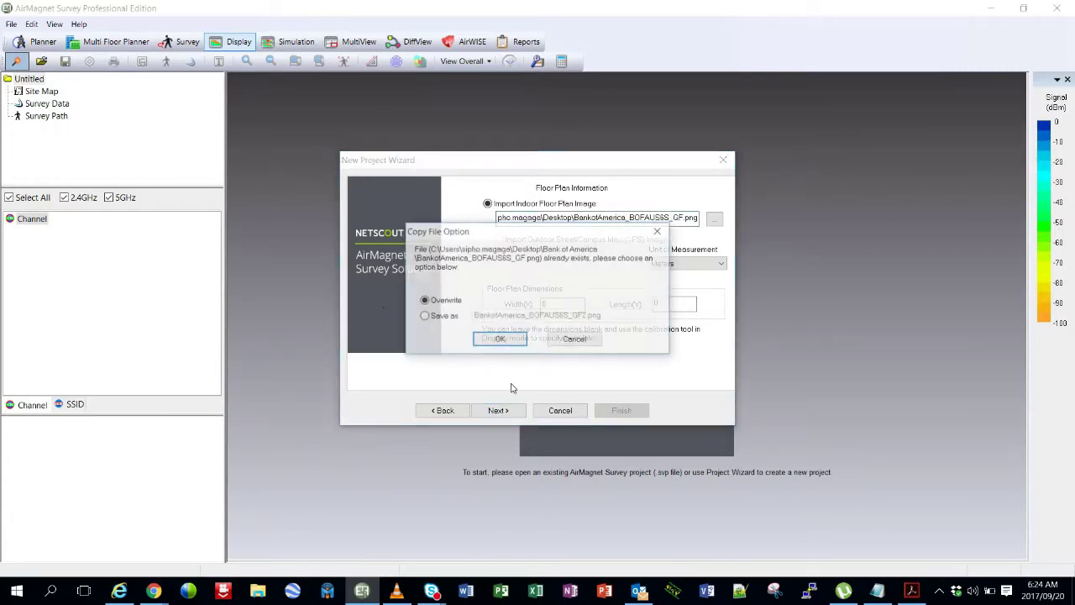
click(424, 316)
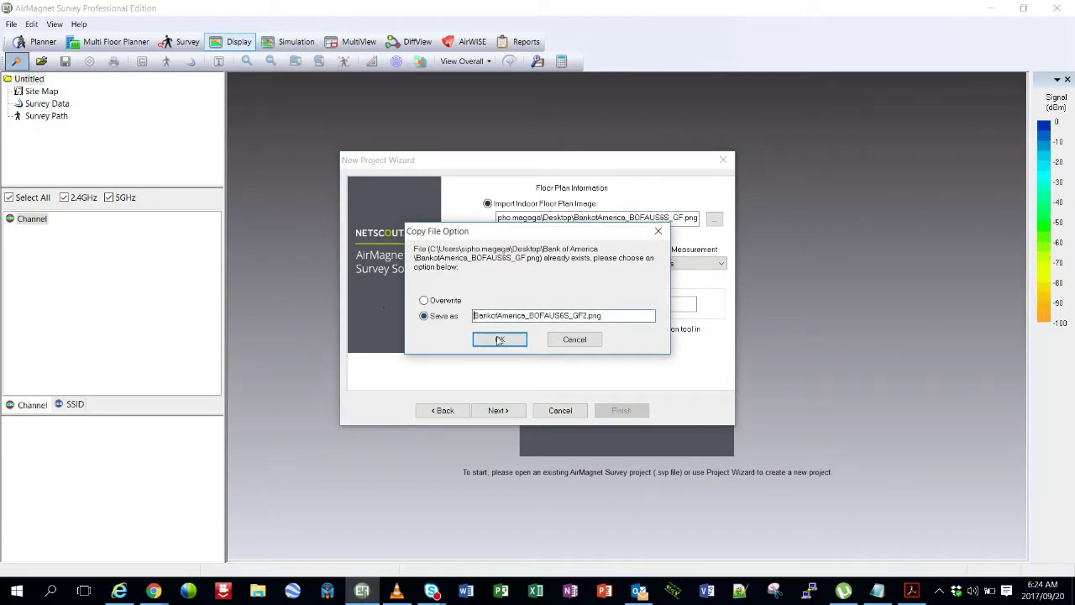
click(499, 339)
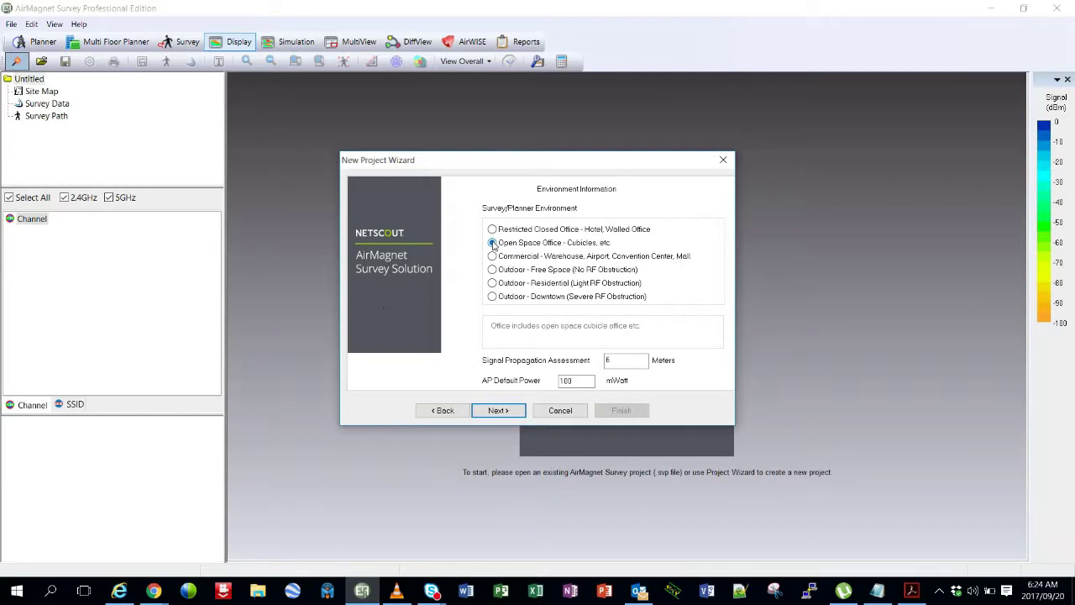
Try the Commercial survey environment and check its signal propagation and AP default power fields.
click(493, 257)
double_click(616, 359)
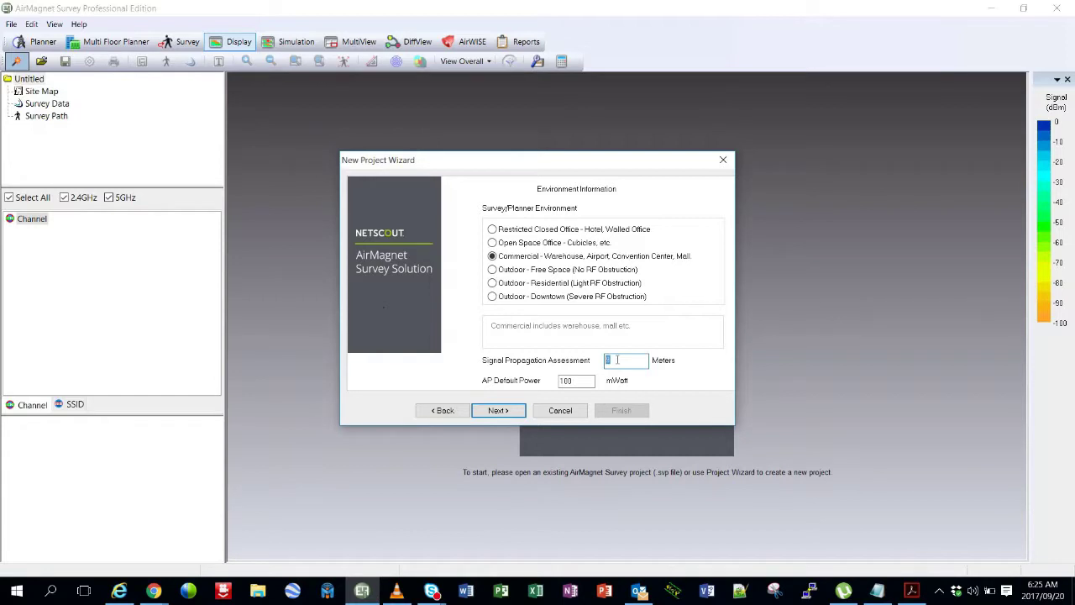
double_click(588, 381)
Choose the Open Space Office environment with an AP default power of 50 mWatt and finish creating the project.
click(494, 243)
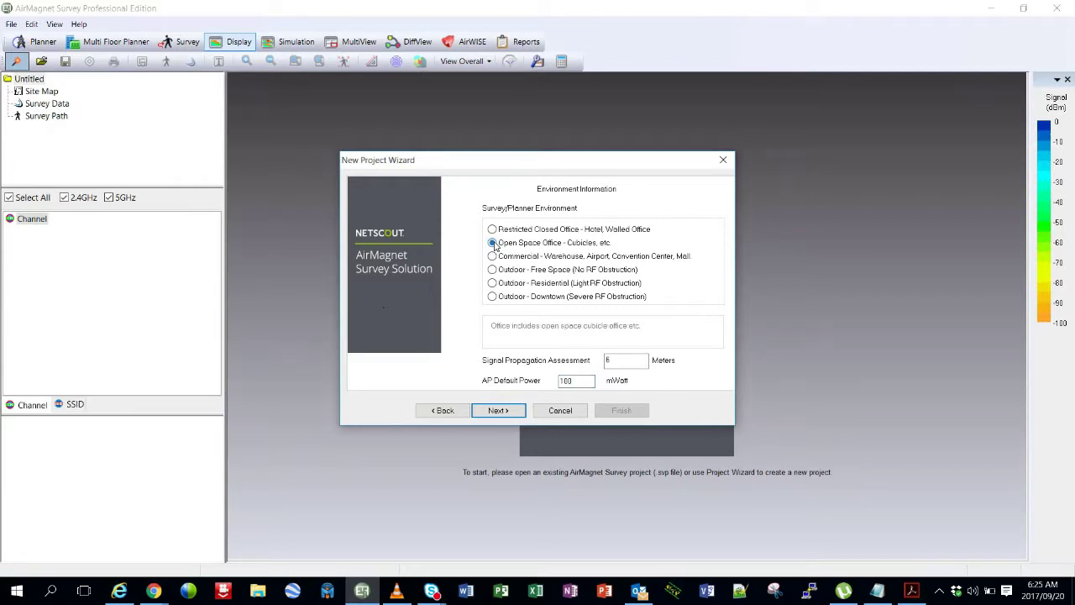
click(568, 382)
key(BackSpace)
text(50)
click(492, 412)
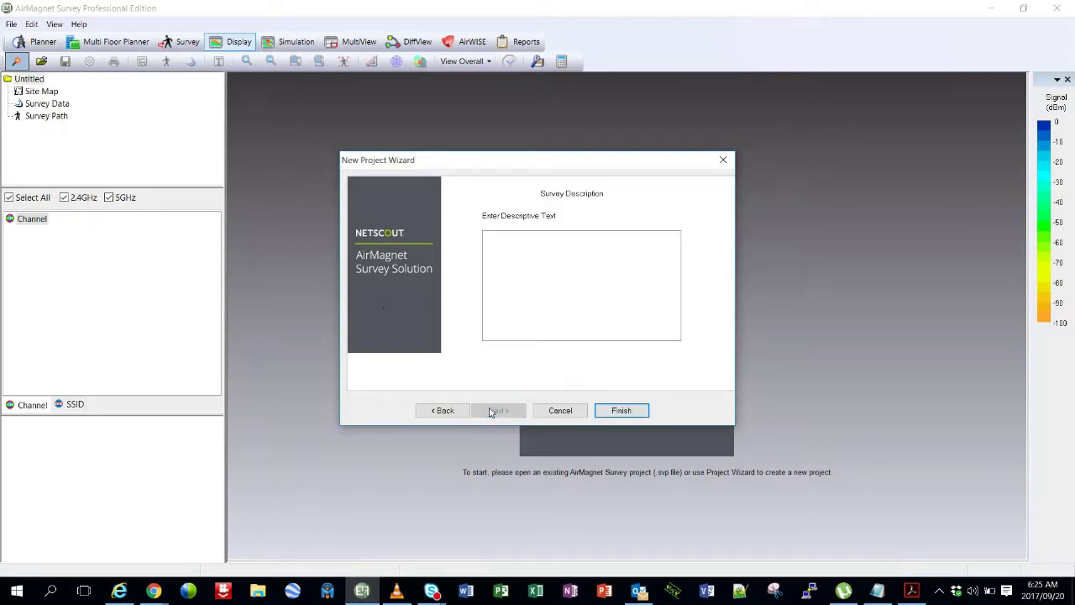
click(613, 412)
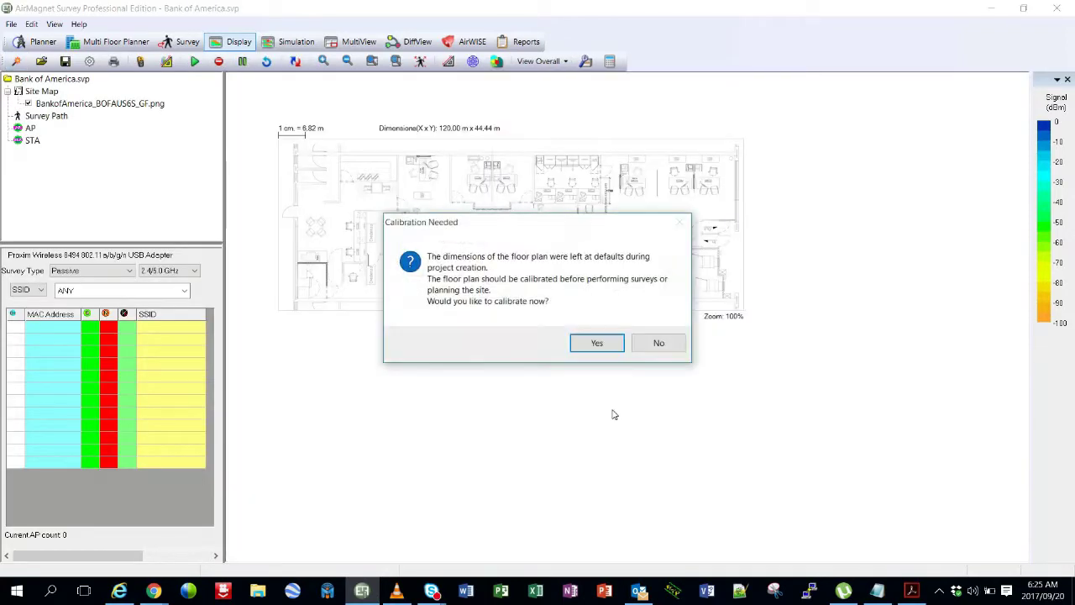
Calibrate the floor plan with dual direction recalibration, measuring along the left outer wall and accepting the measured distance as actual.
click(597, 346)
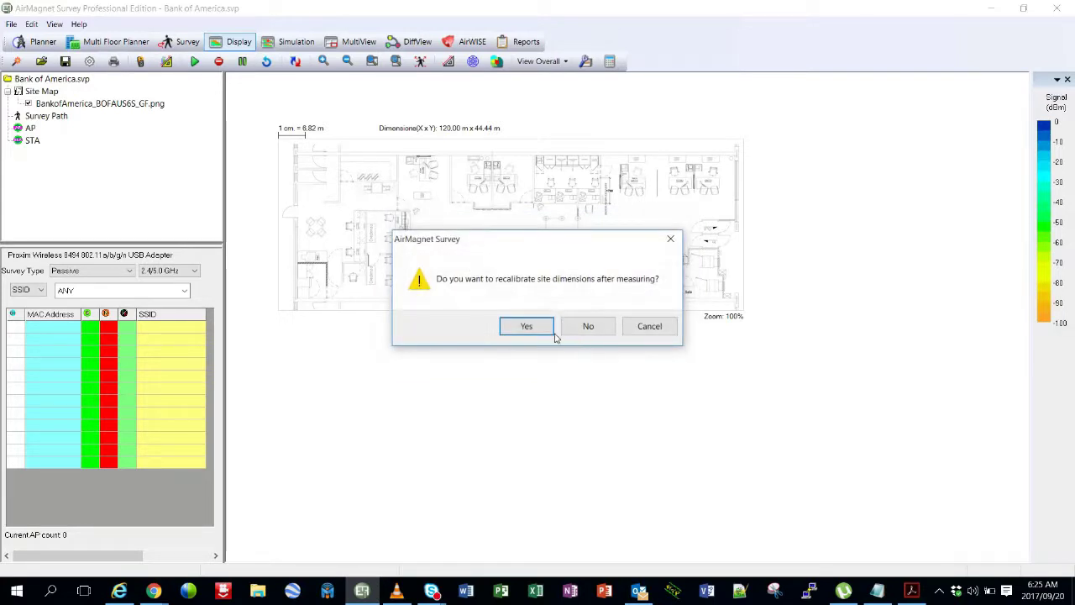
click(519, 326)
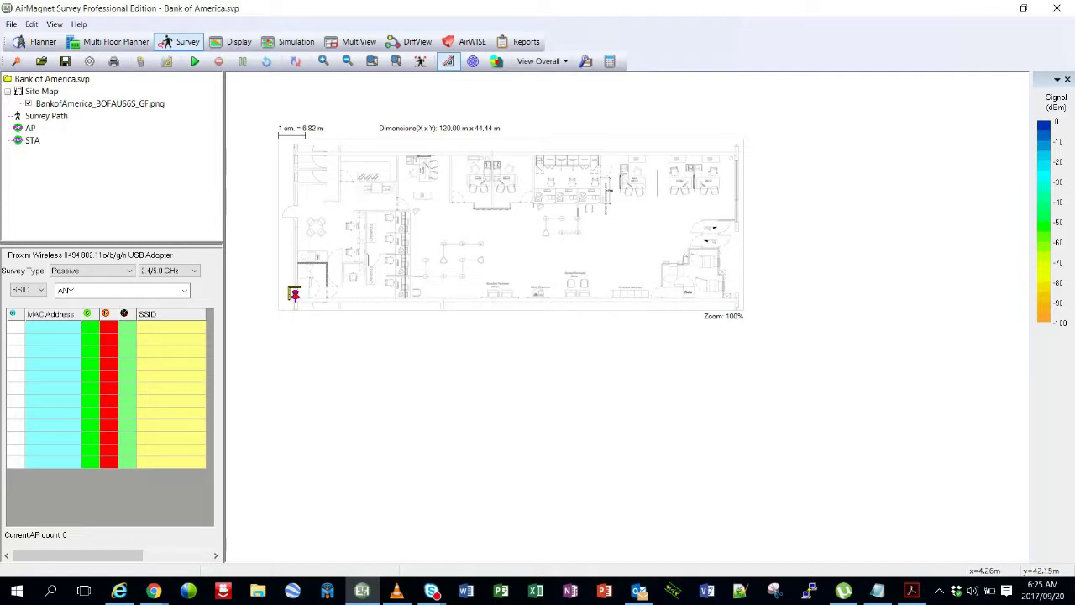
click(293, 153)
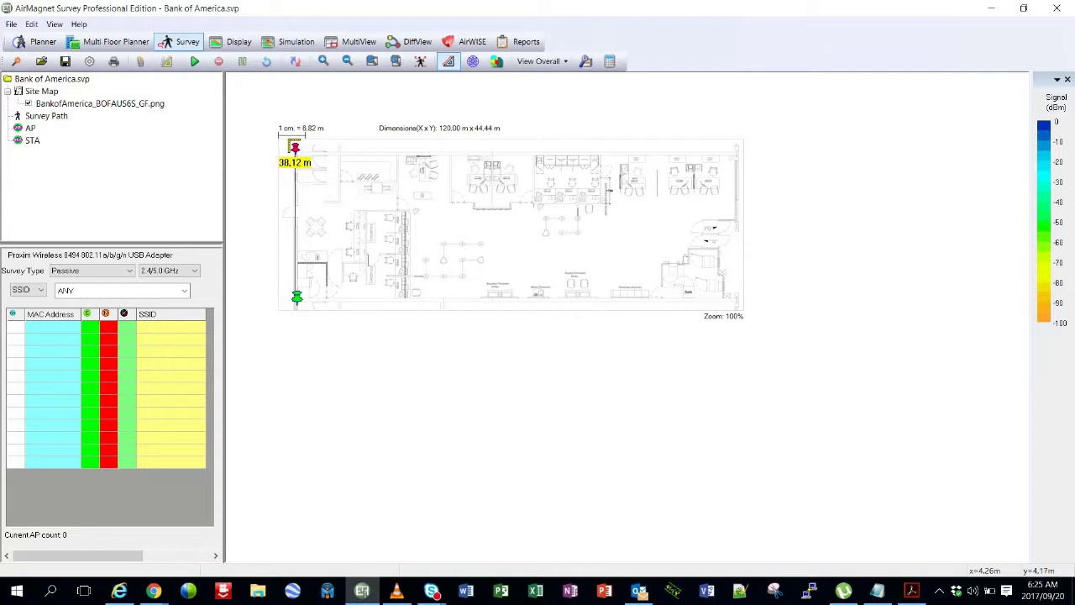
click(296, 158)
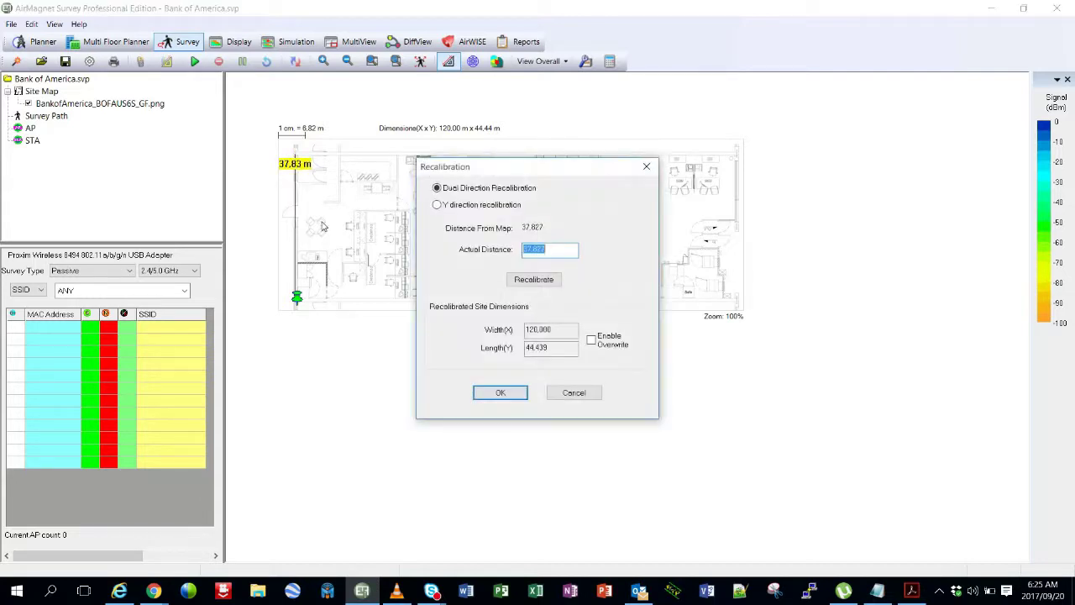
click(520, 280)
click(530, 281)
click(501, 393)
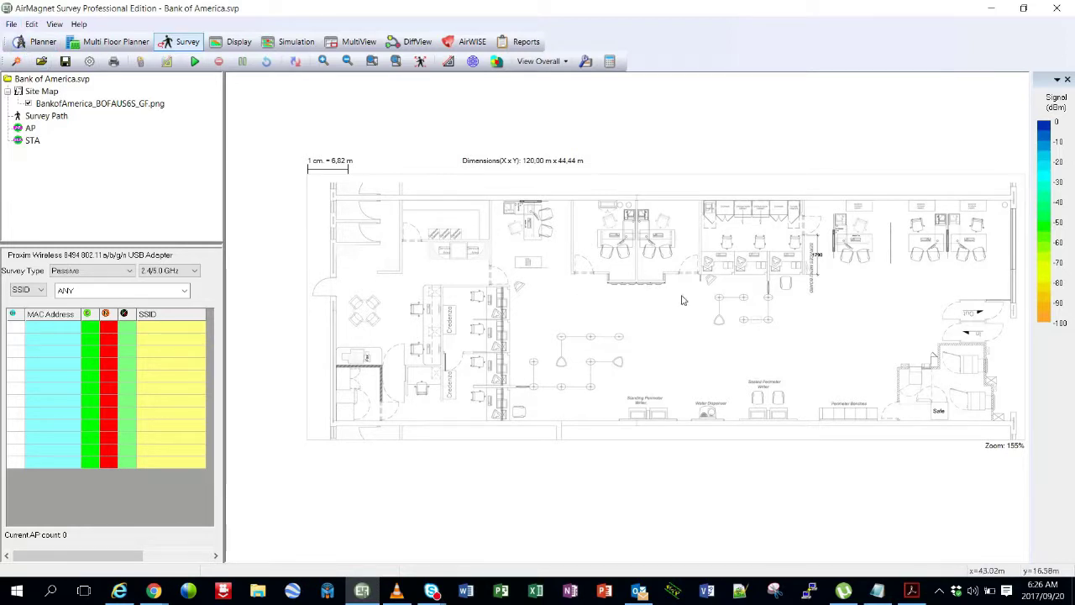
Open the calibrated floor plan in Planner mode.
click(26, 44)
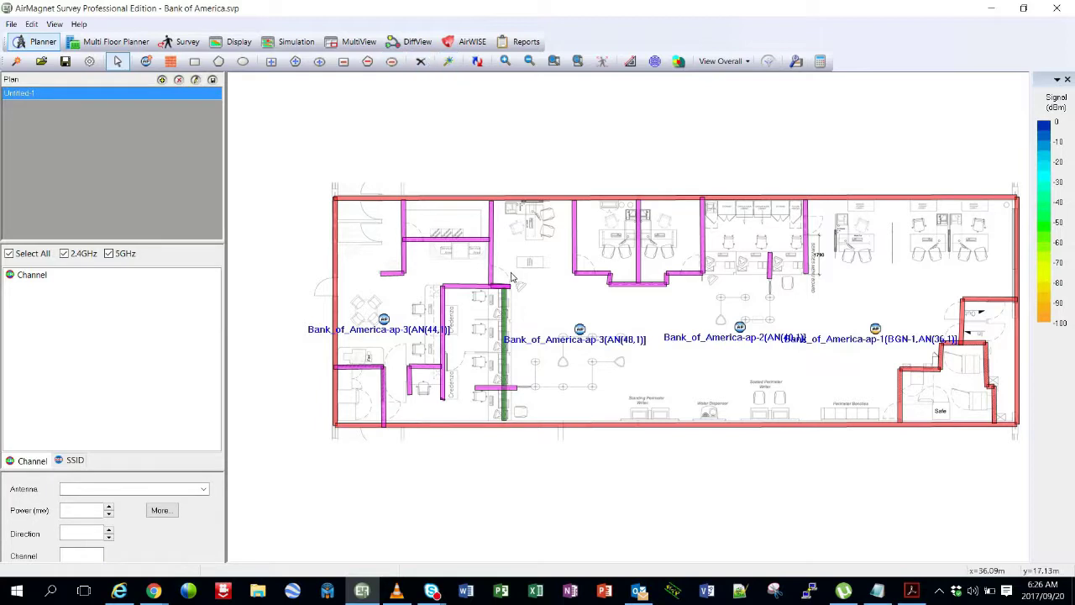
Delete all existing planning objects from the floor plan, including APs, attenuation, coverage and excluded areas, and walls.
click(420, 62)
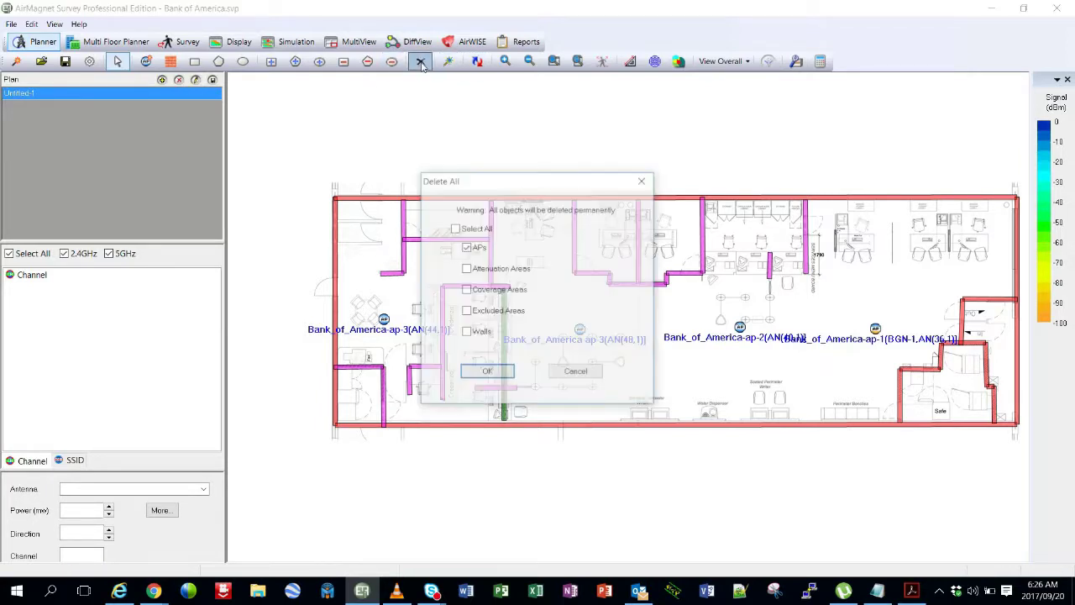
click(454, 228)
click(501, 372)
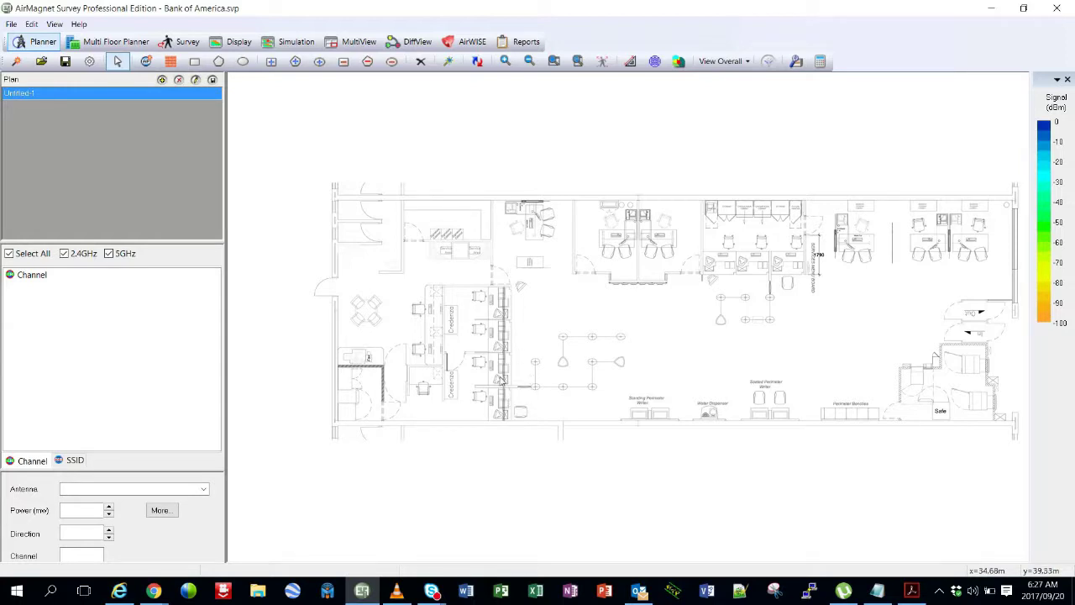
Trace the building's outer perimeter as a closed Brick Wall (8 dB), following the stepped entrance corner beside the safe room.
click(171, 62)
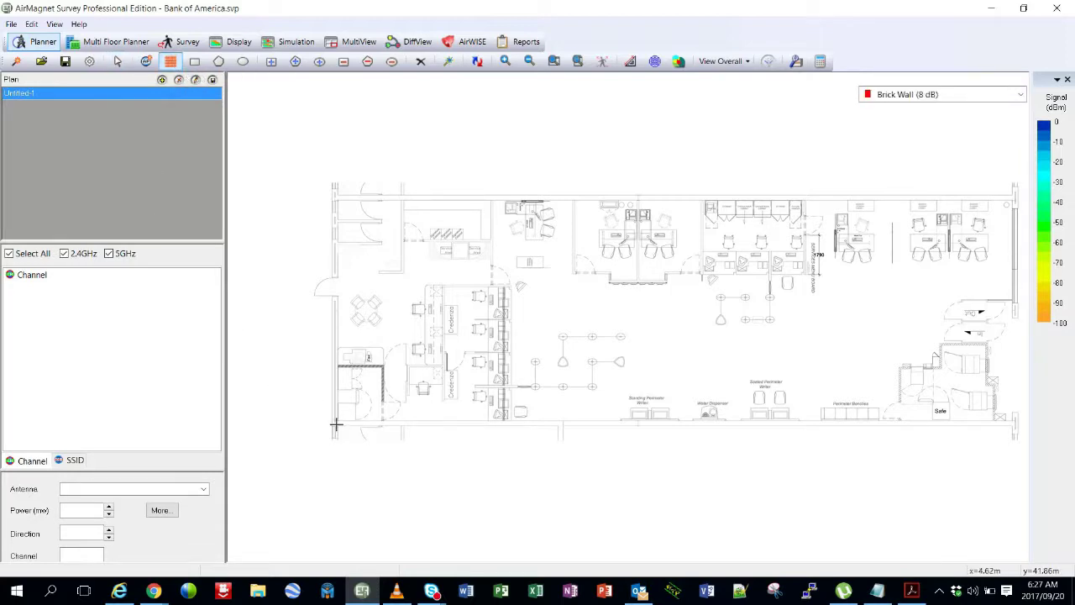
drag(334, 424, 990, 387)
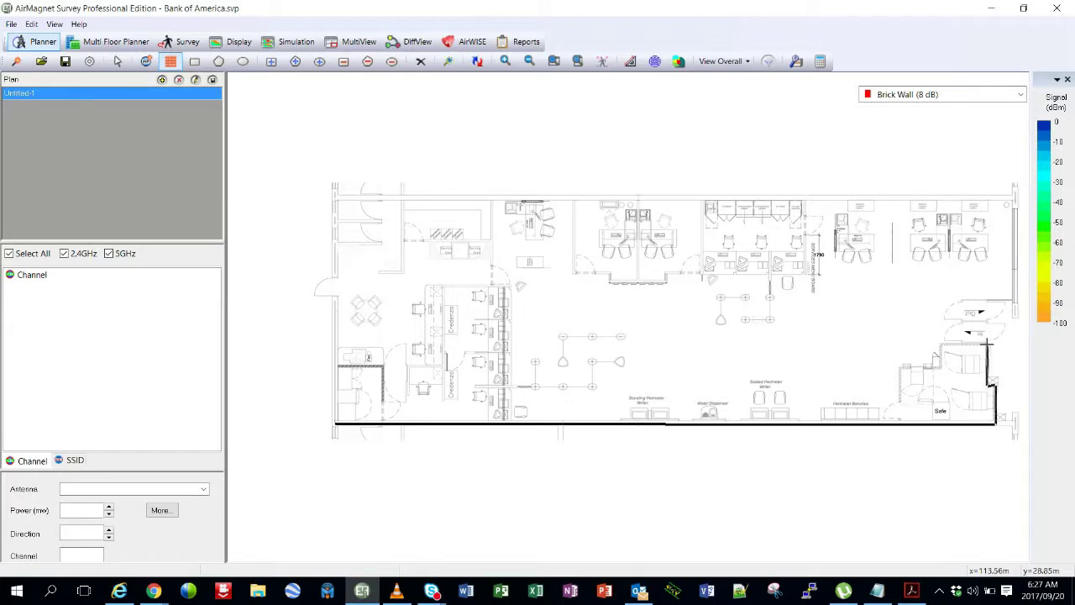
drag(984, 309, 1017, 297)
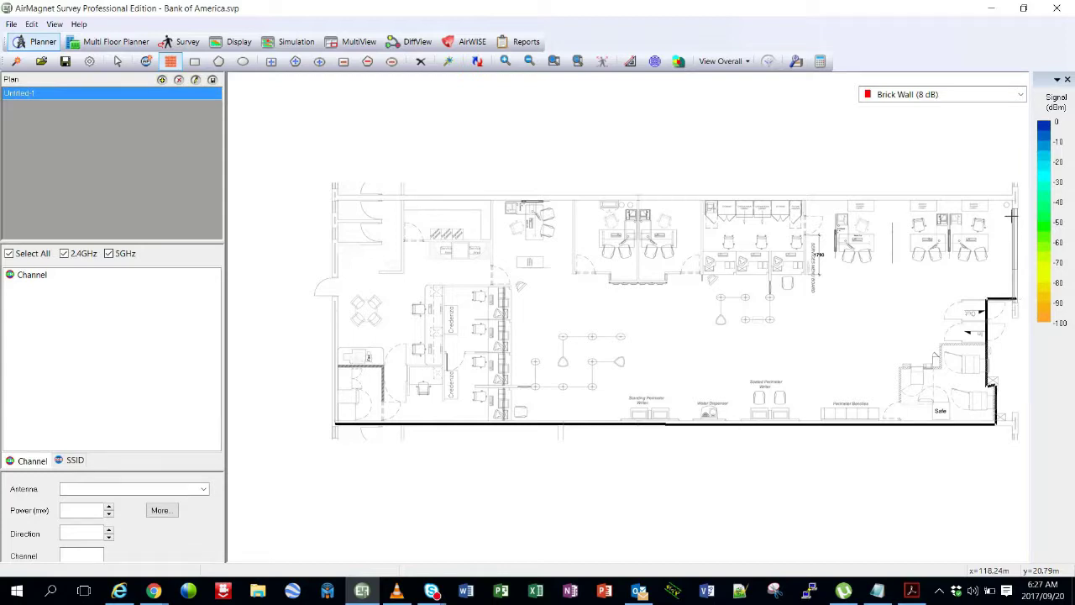
drag(1012, 215, 1015, 197)
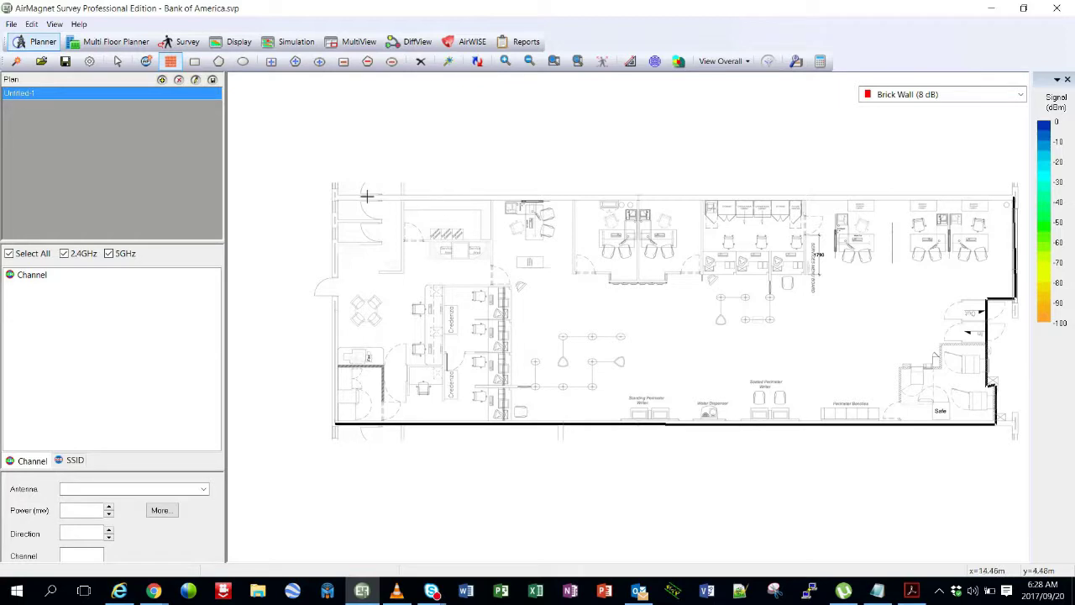
drag(366, 196, 333, 425)
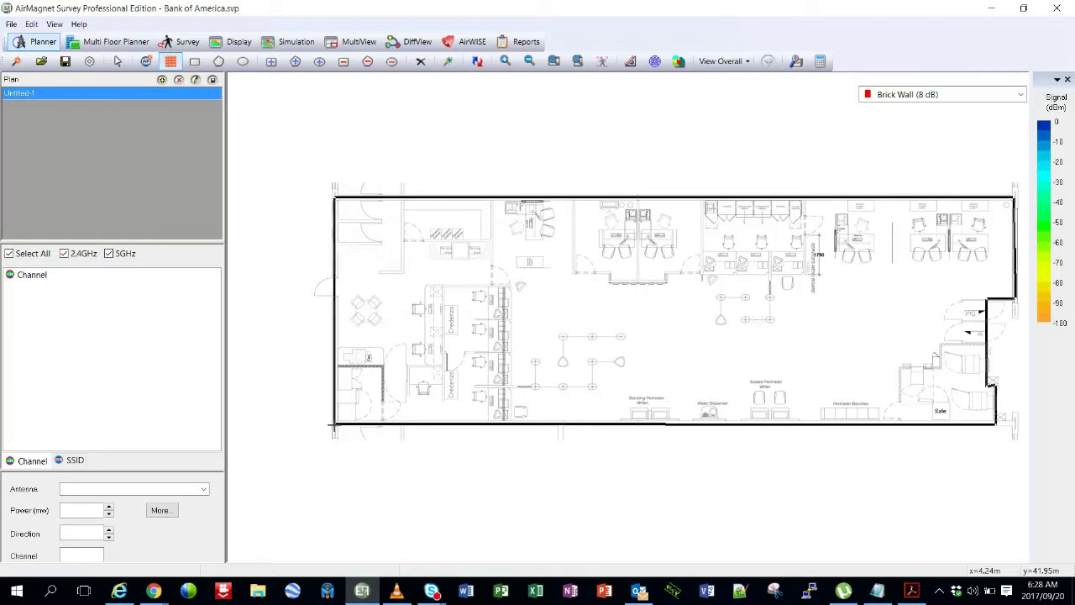
double_click(334, 425)
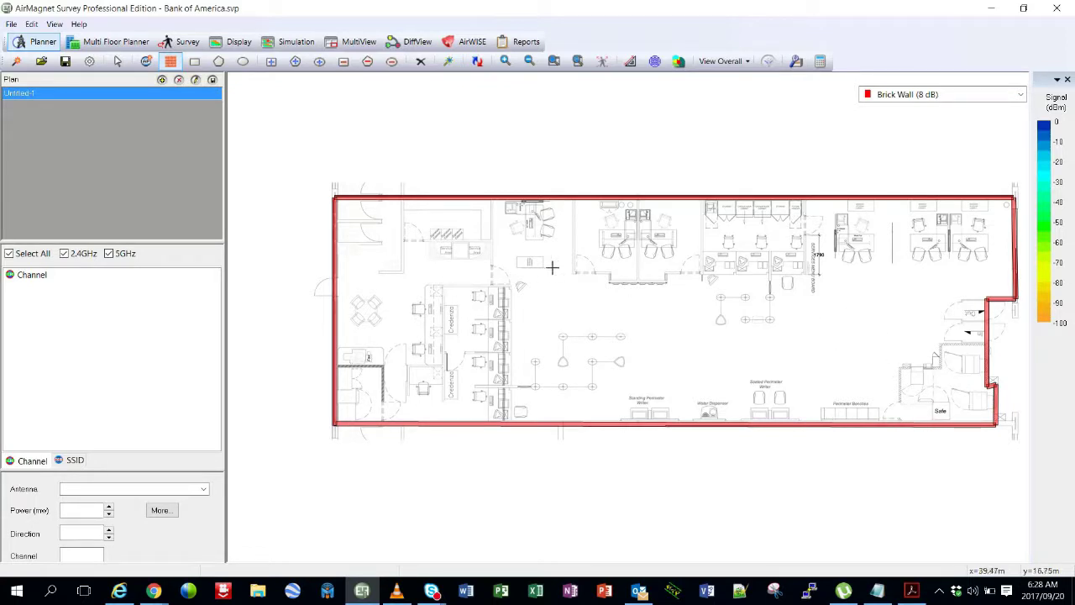
Enclose the two small rooms in the upper-left corner of the floor plan with Dry Wall (4 dB), including the partition between them.
click(1021, 95)
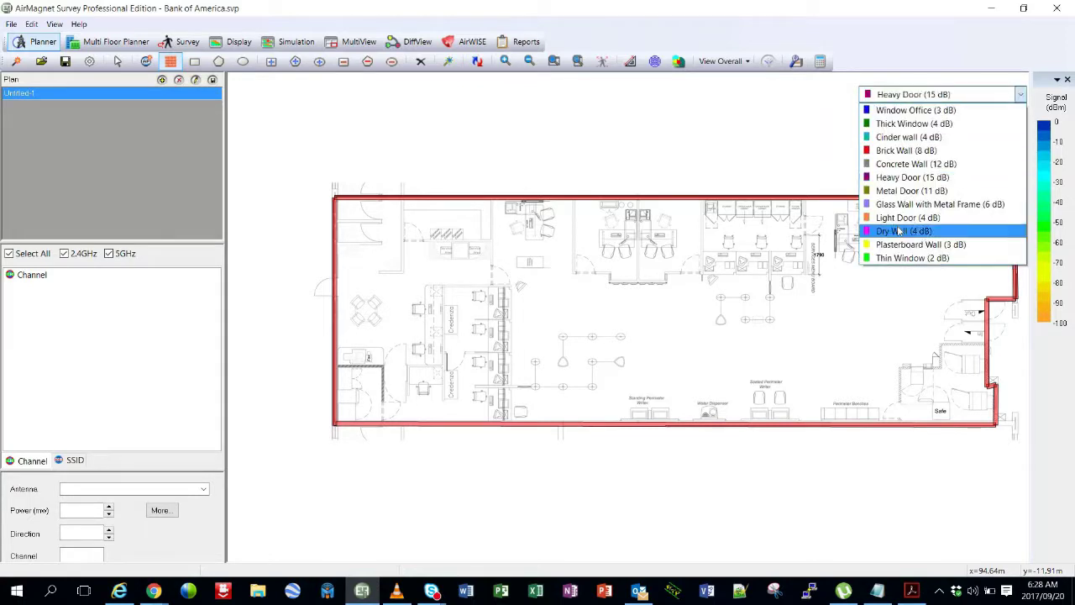
click(897, 235)
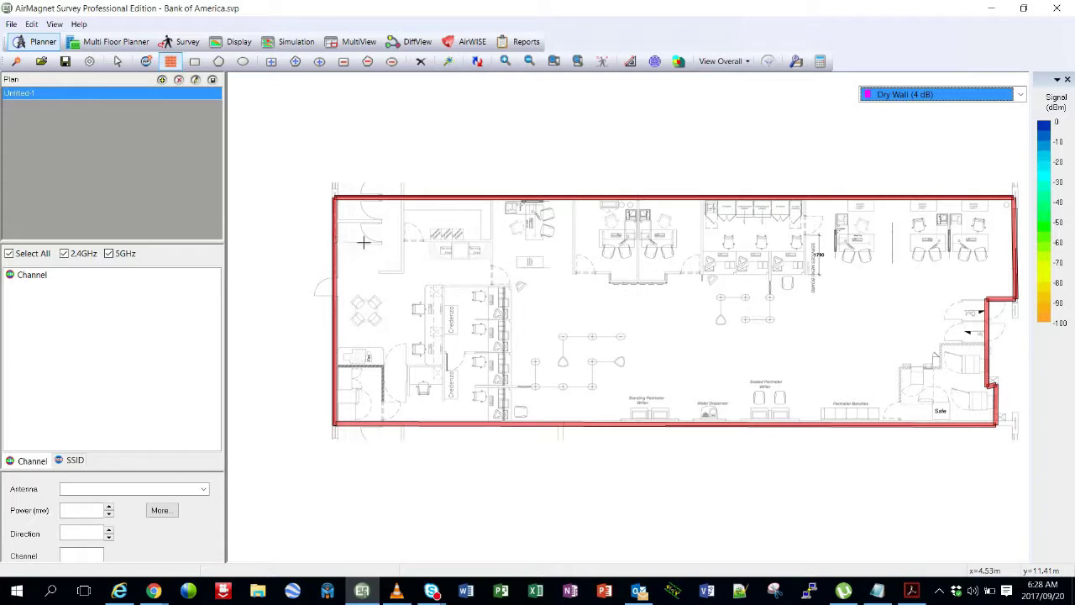
drag(338, 243, 383, 243)
click(383, 243)
double_click(383, 197)
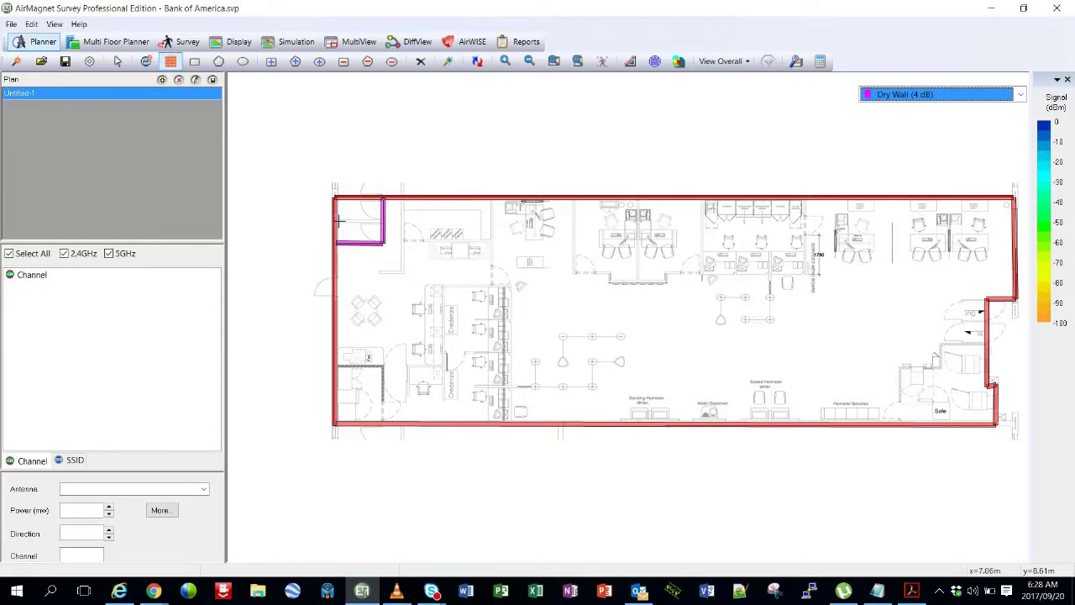
drag(336, 222, 382, 222)
double_click(383, 222)
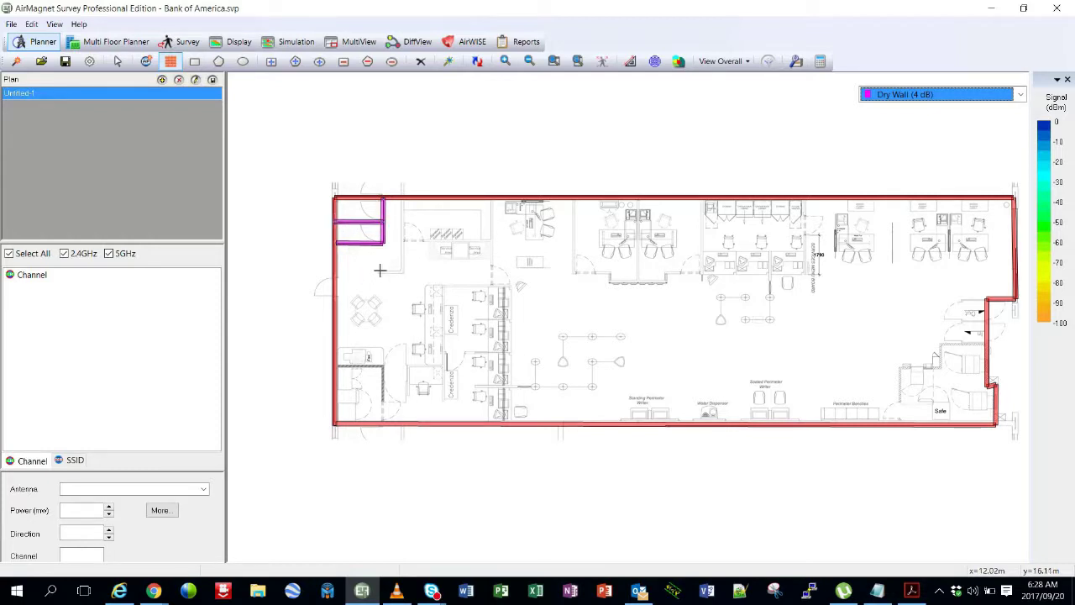
Draw the L-shaped dry wall beside the two small corner rooms, running up to the upper outer wall.
click(379, 270)
click(403, 271)
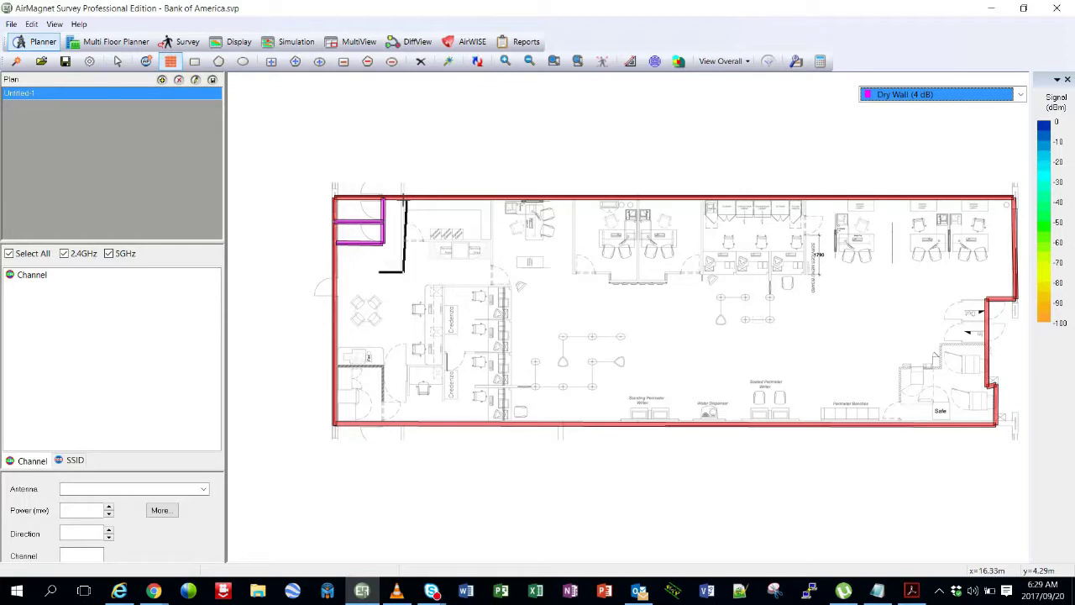
double_click(403, 199)
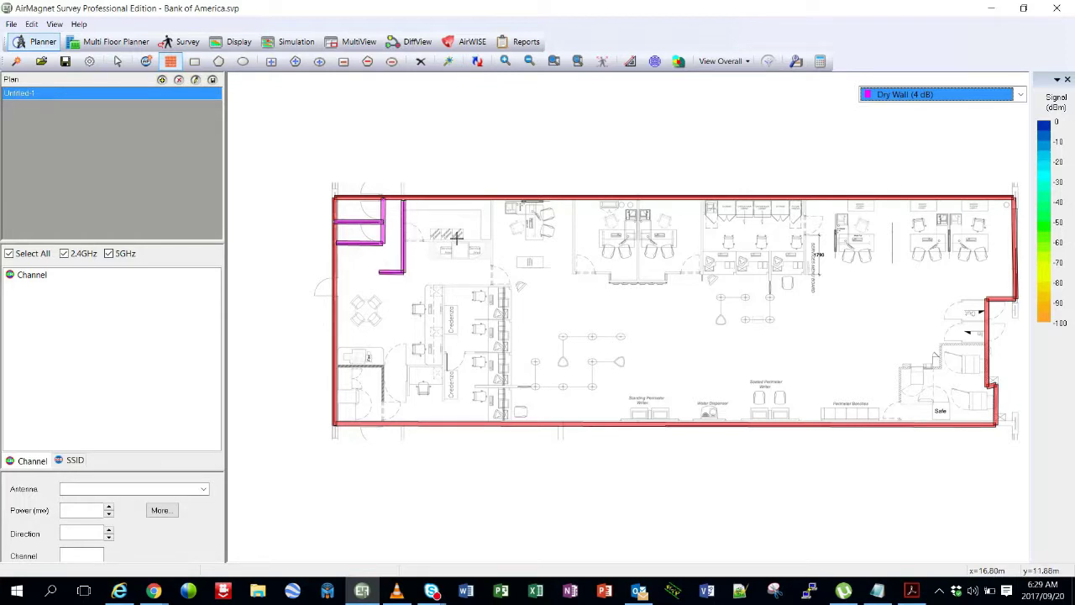
Draw the dry wall from the upper outer wall down to the credenza room, then along that room's upper and left sides.
click(492, 199)
click(492, 286)
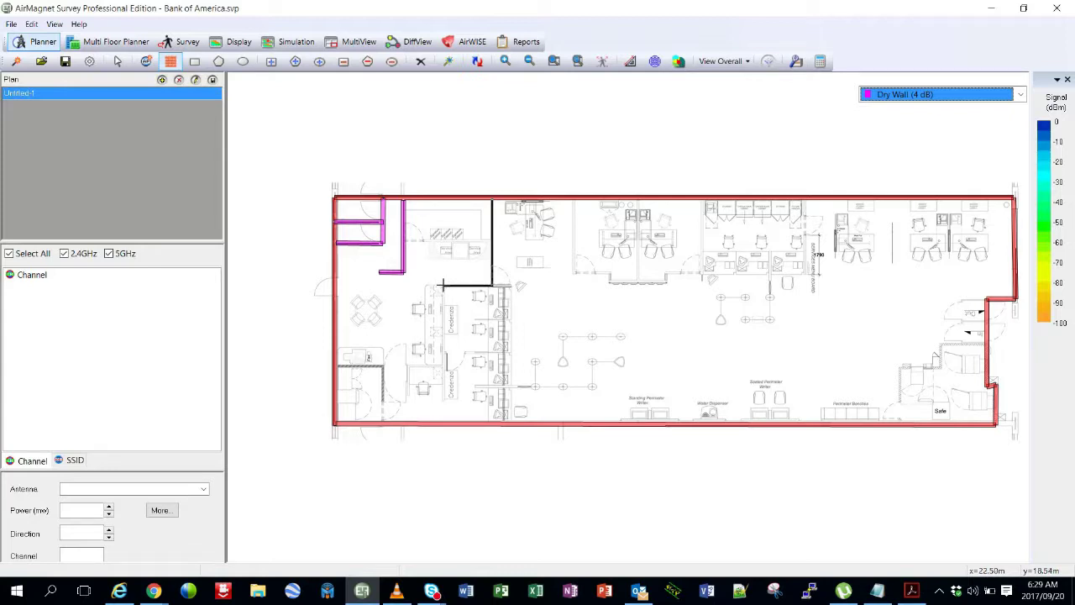
click(442, 286)
double_click(443, 403)
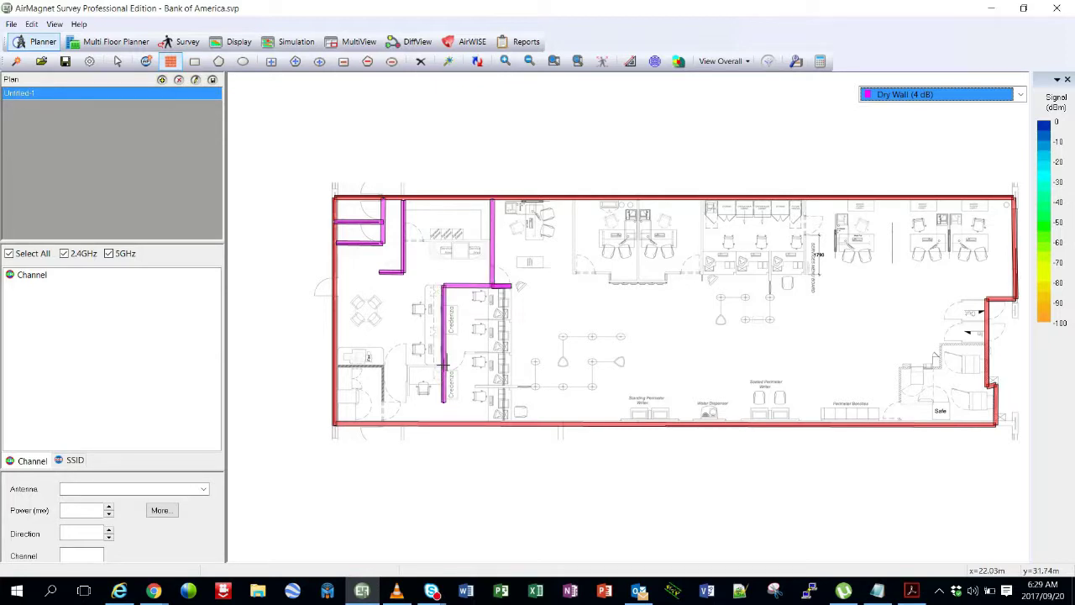
Add the L-shaped dry wall left of the credenza room and a short horizontal dry wall across the counter line.
click(444, 366)
click(408, 366)
double_click(407, 392)
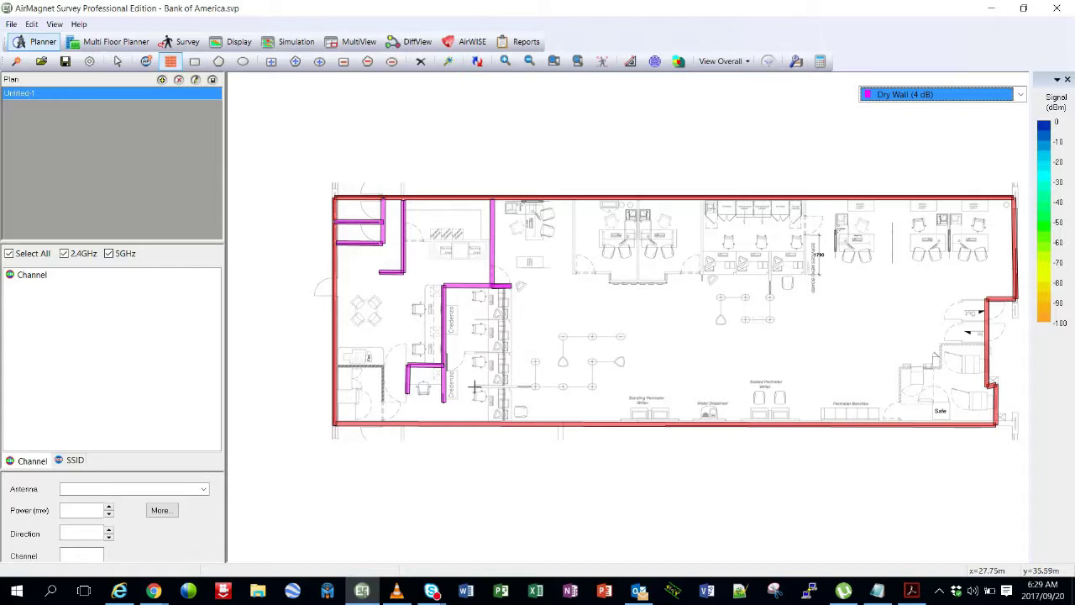
click(475, 386)
double_click(518, 386)
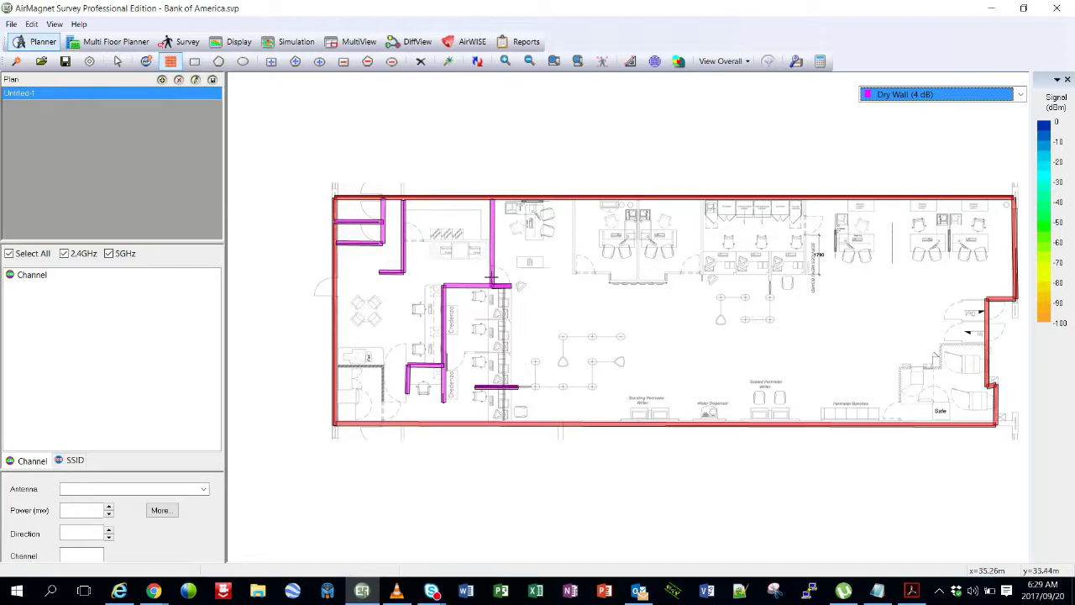
Trace the stepped dry wall around the pair of adjoining offices in the upper middle of the floor plan.
click(574, 200)
click(573, 273)
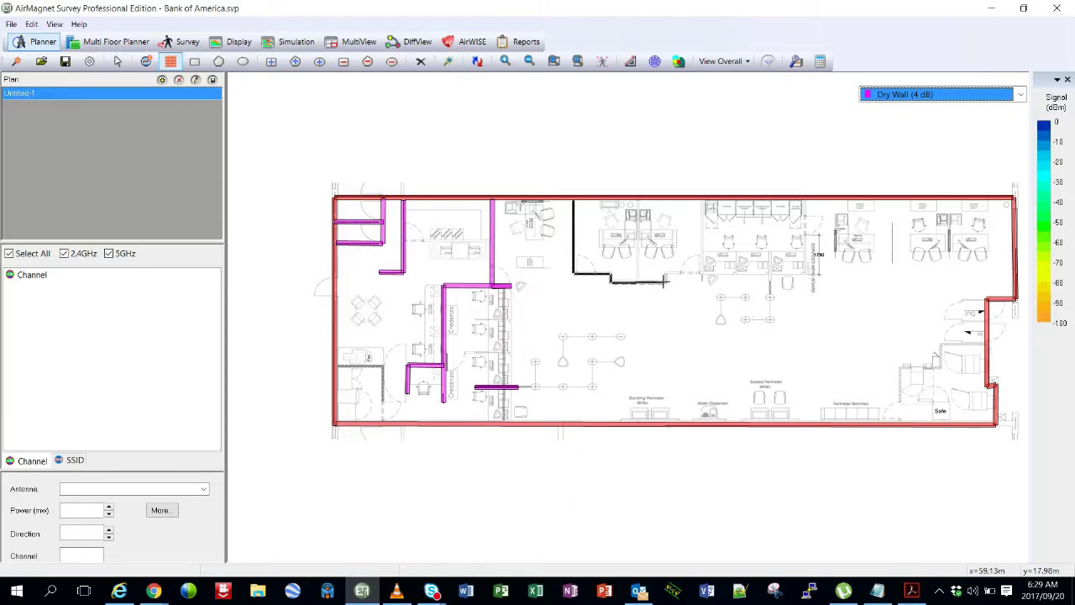
click(668, 282)
click(666, 273)
click(702, 272)
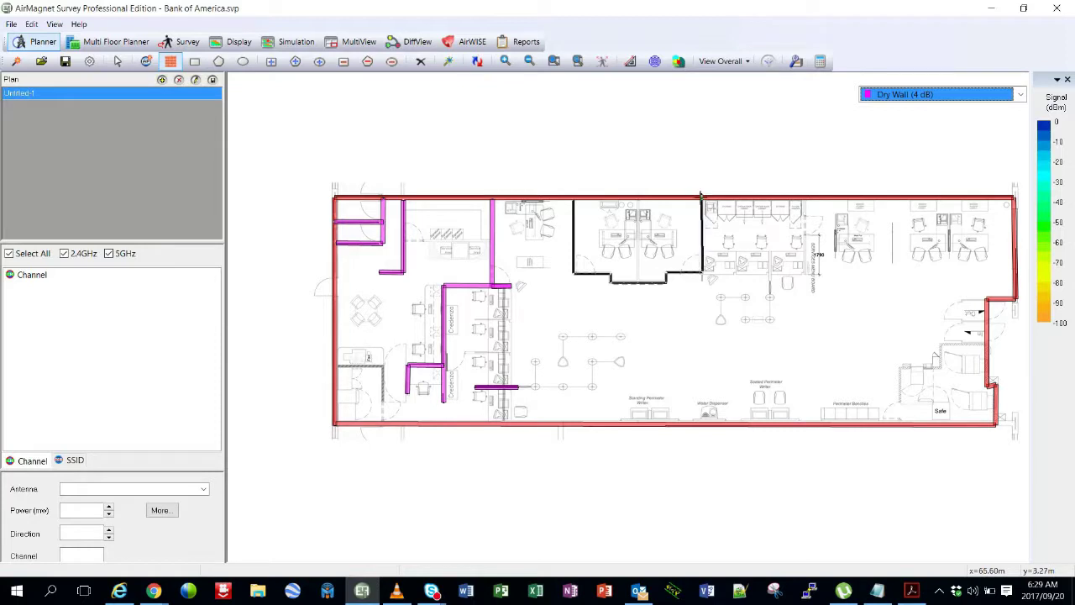
click(702, 197)
right_click(658, 252)
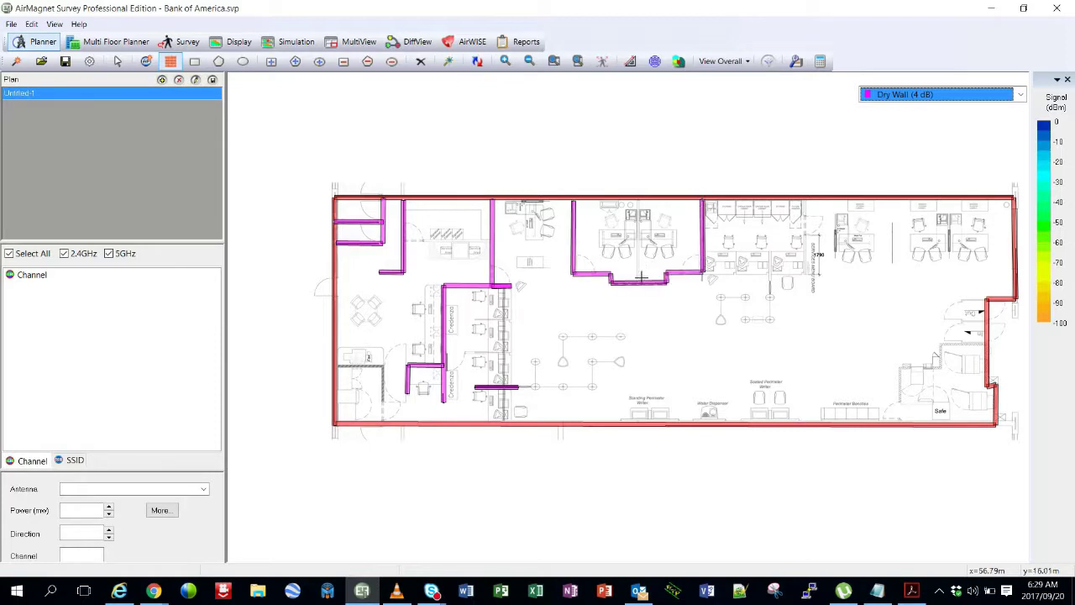
Add dry walls between the two middle offices, right of the neighbouring workstation area, and across the room left of the offices.
click(639, 282)
click(638, 196)
right_click(653, 244)
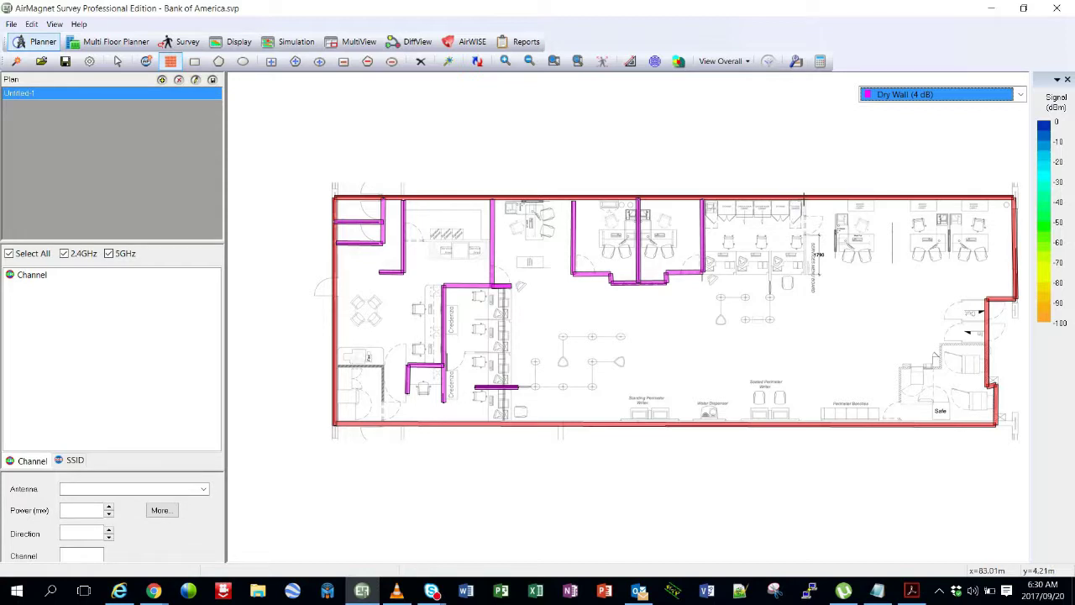
click(804, 196)
click(806, 275)
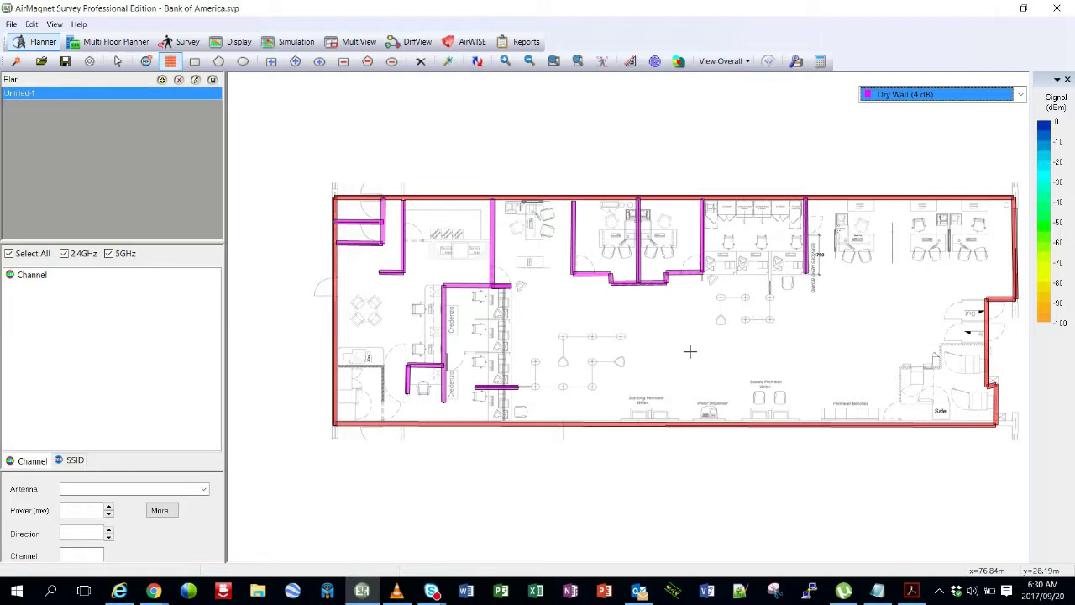
click(404, 240)
click(492, 240)
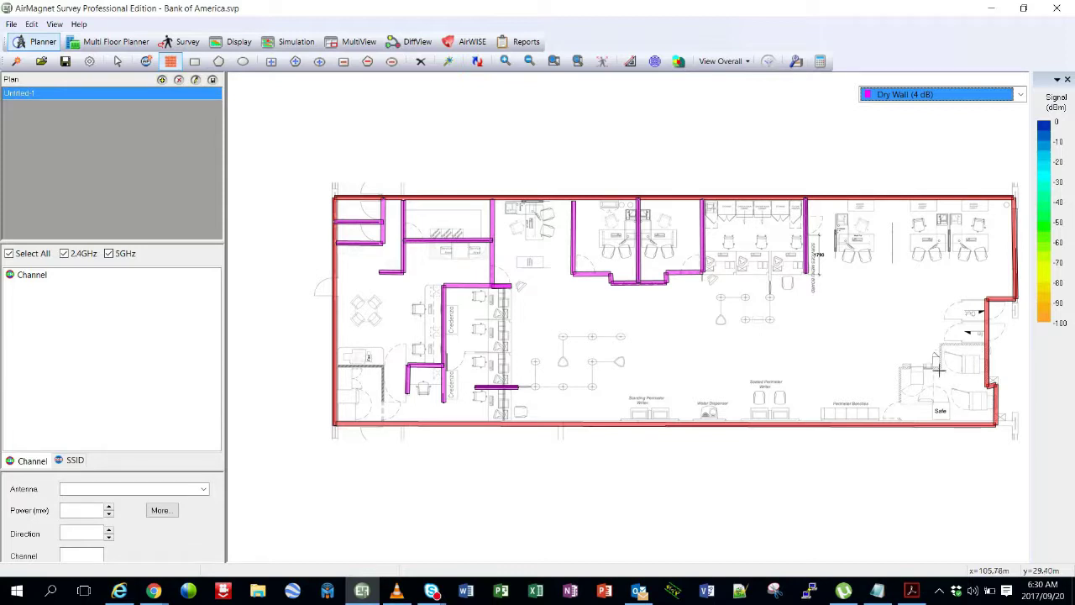
Draw the stepped Brick Wall (8 dB) enclosing the safe room in the lower-right corner of the floor plan.
click(1022, 99)
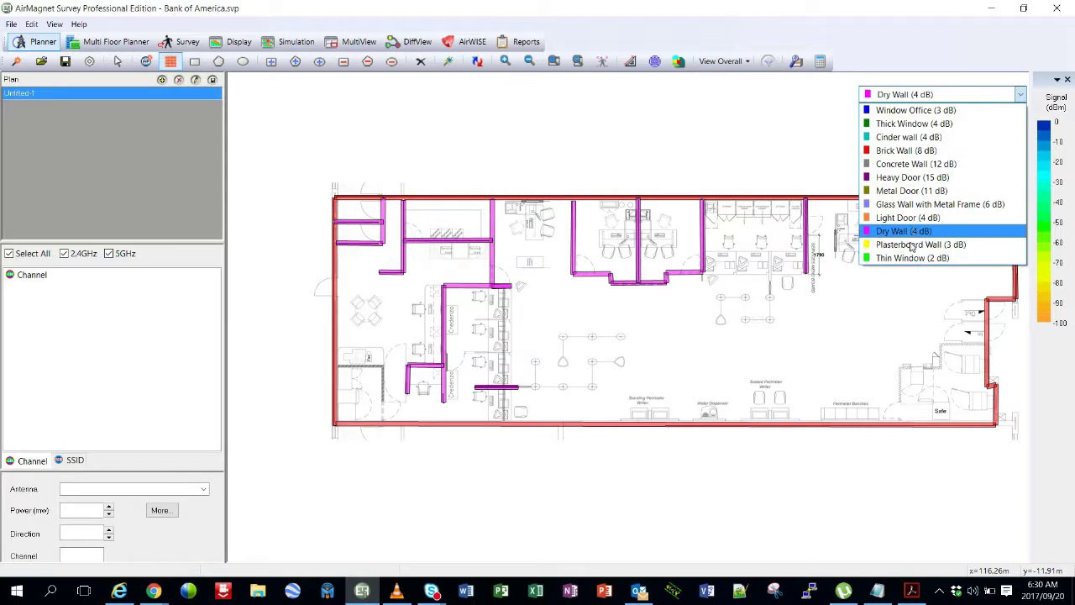
click(904, 151)
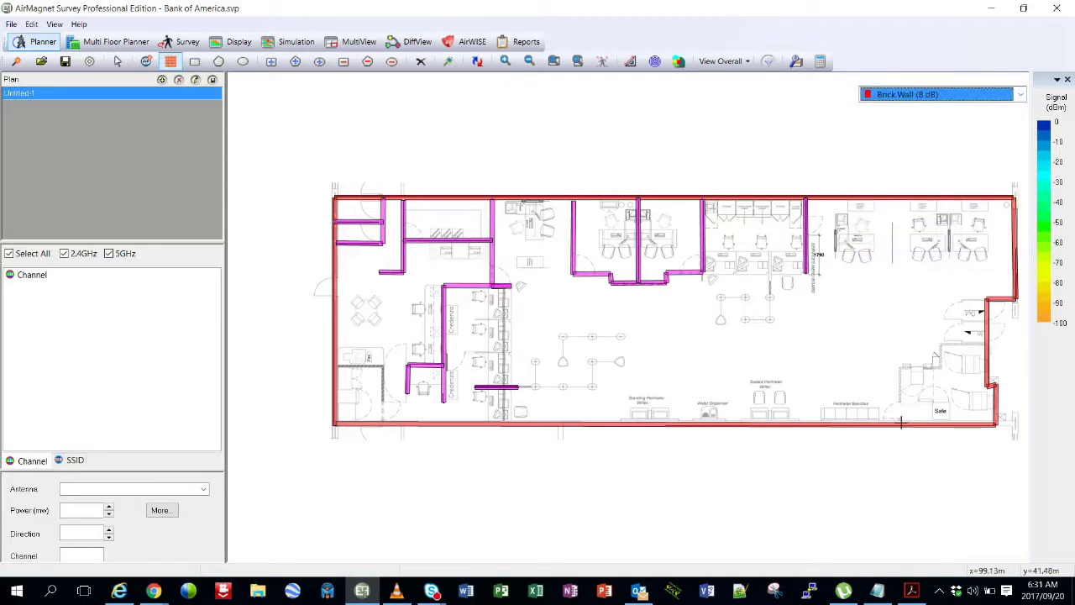
drag(900, 423, 901, 367)
click(941, 367)
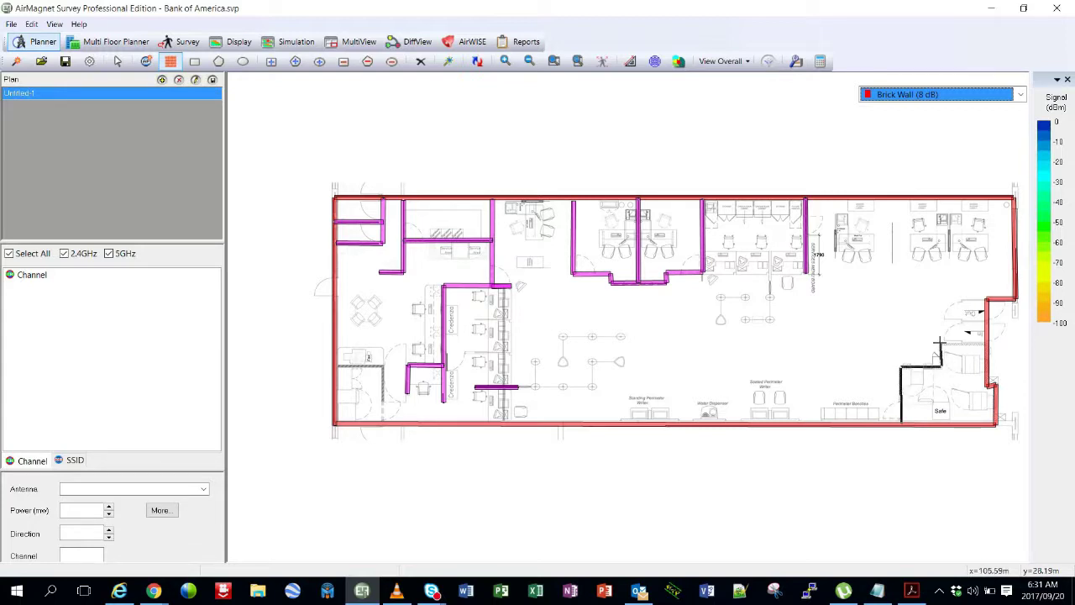
click(941, 343)
double_click(986, 343)
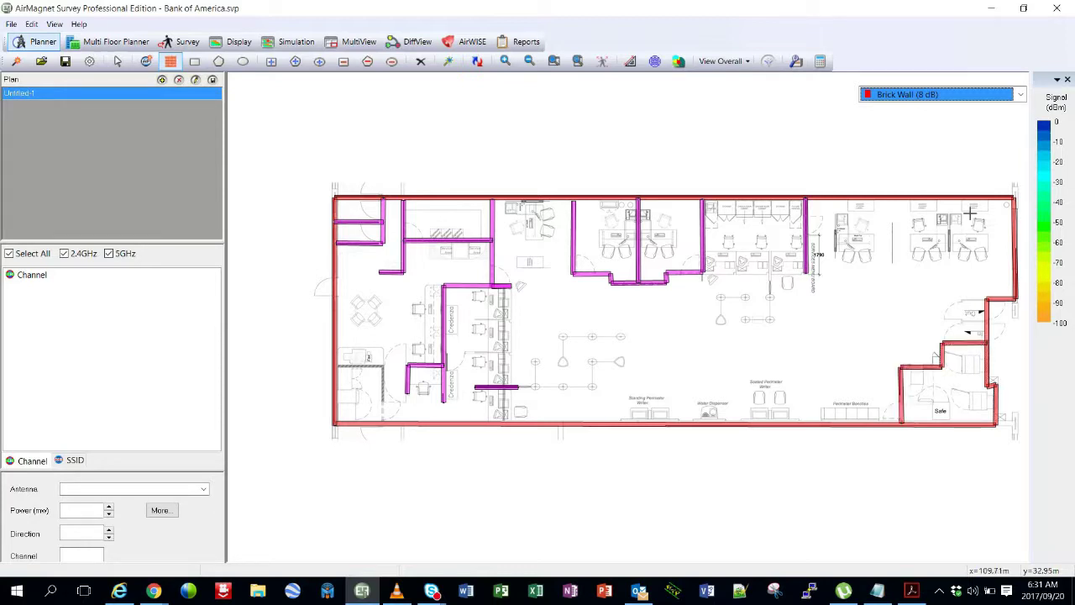
Draw a Thick Window (4 dB) along the counter line, from the lower outer wall up to the dry wall.
click(1021, 96)
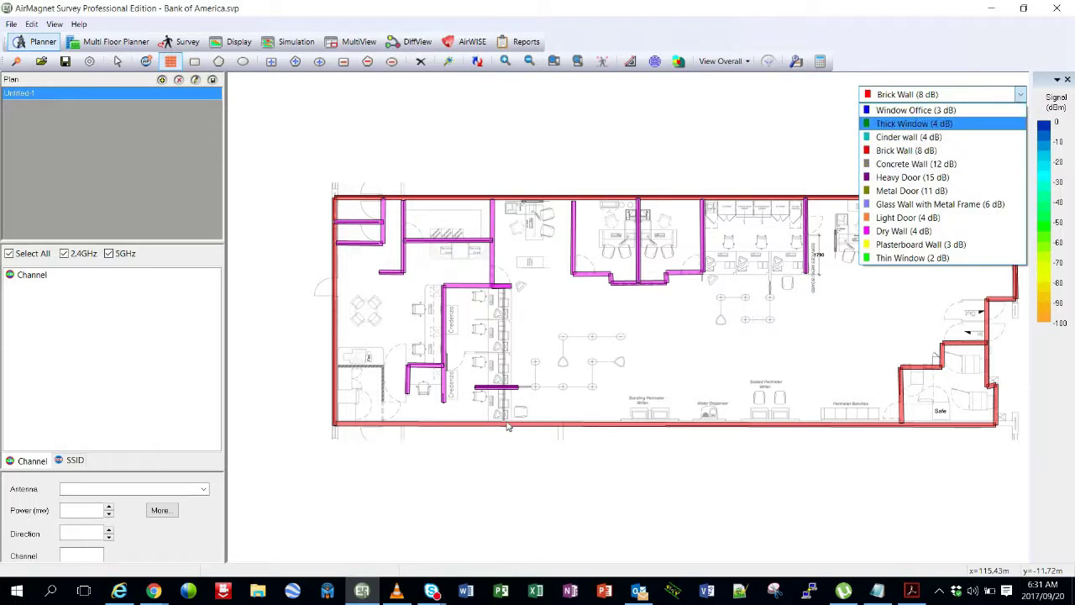
key(Return)
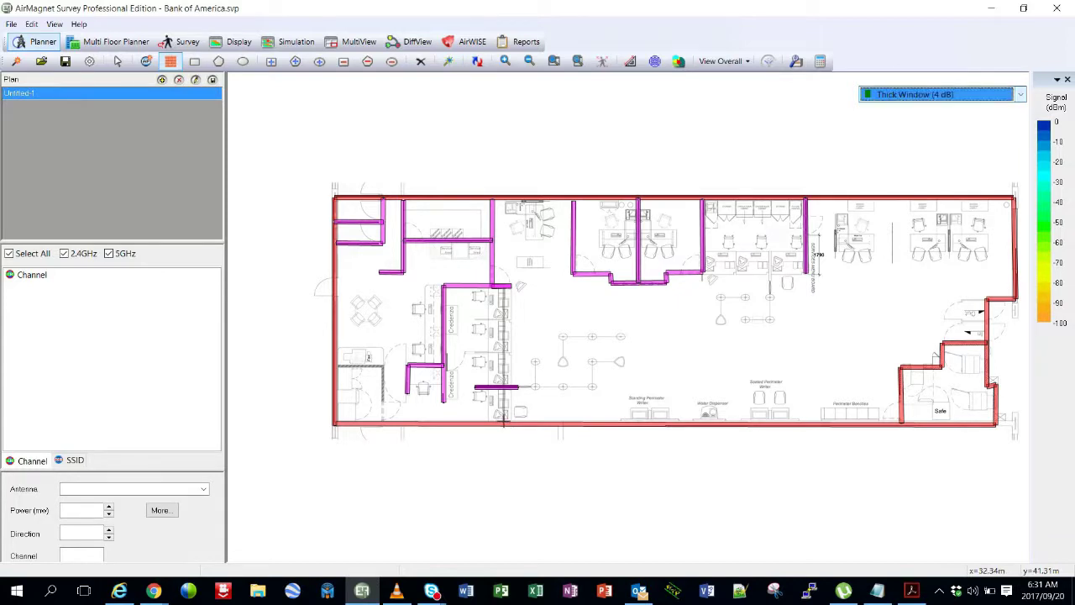
click(504, 426)
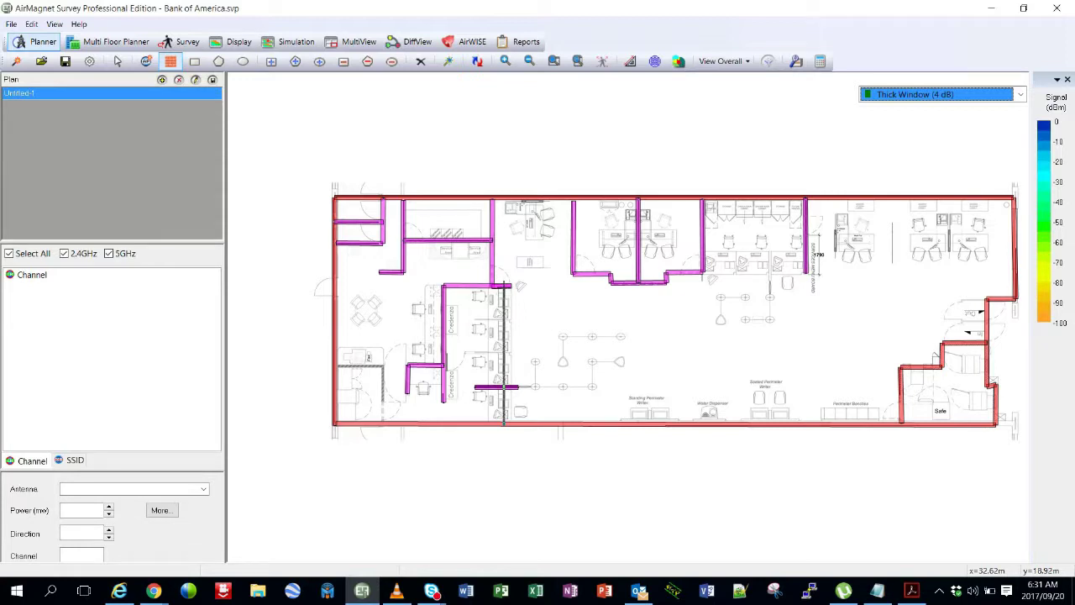
click(504, 289)
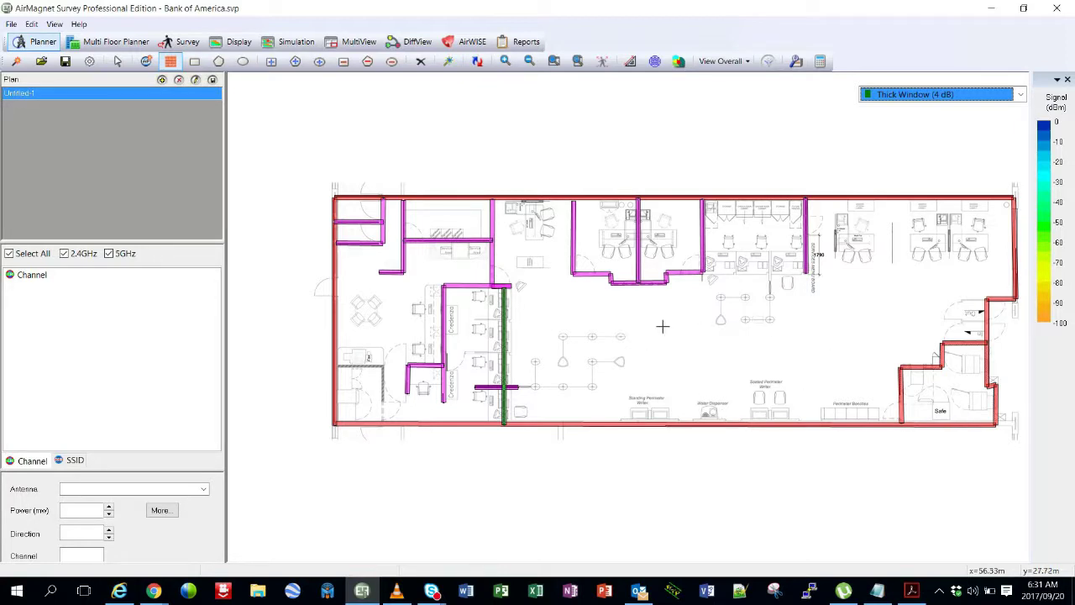
click(1021, 95)
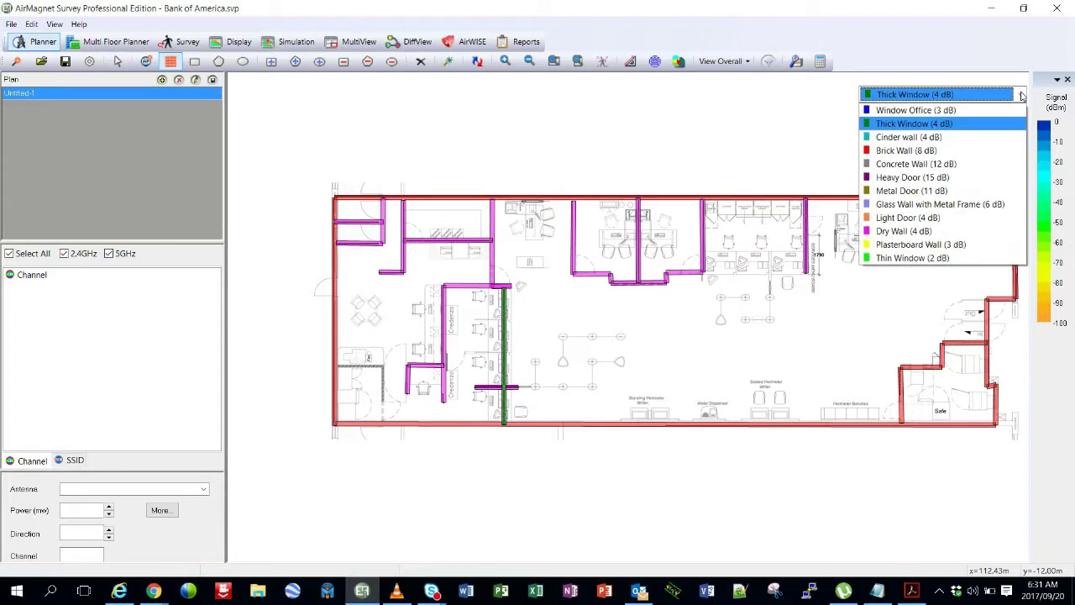
click(741, 22)
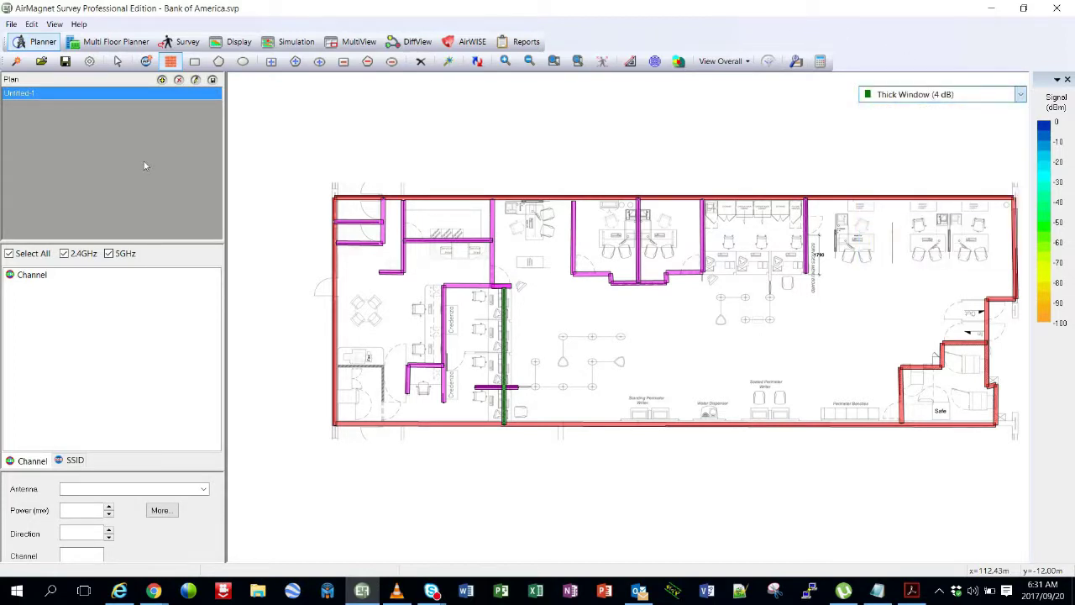
key(Tab)
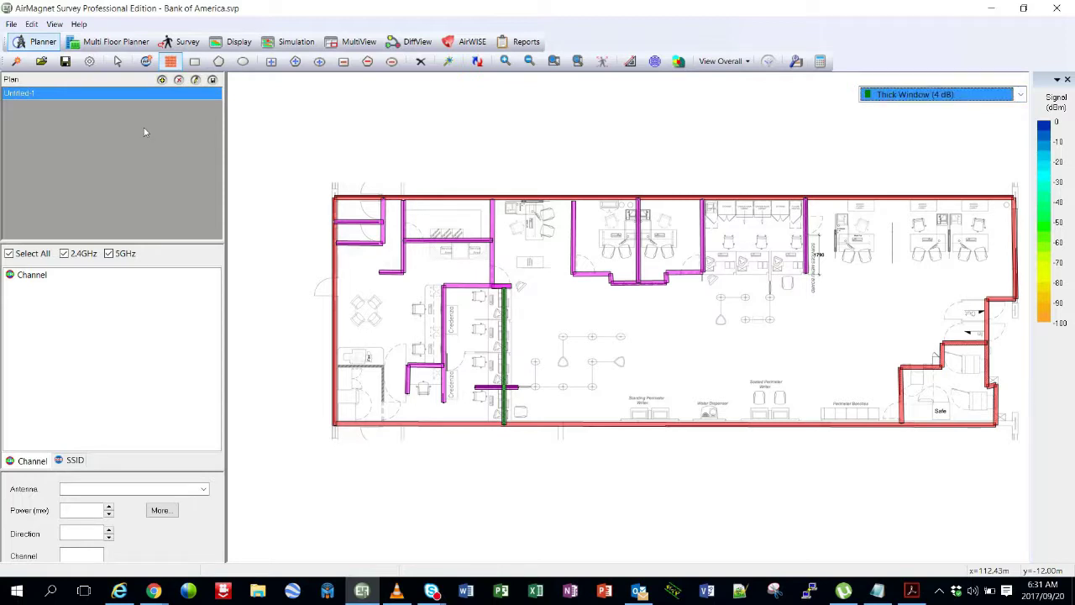
Place an access point in the open floor area right of the thick window, at about X 44 m, Y 26 m.
click(145, 64)
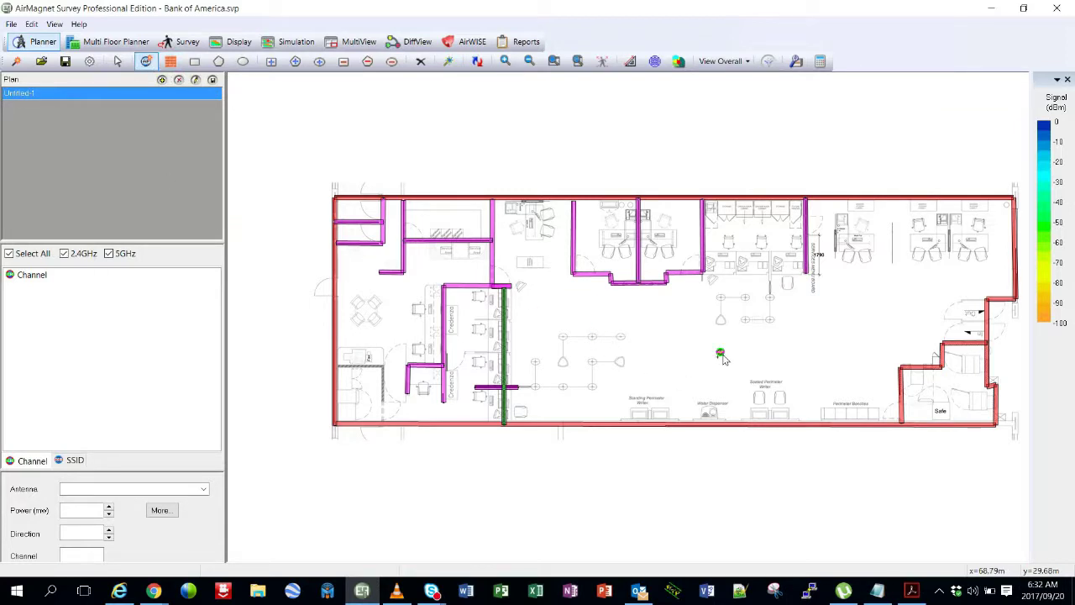
click(572, 331)
click(118, 61)
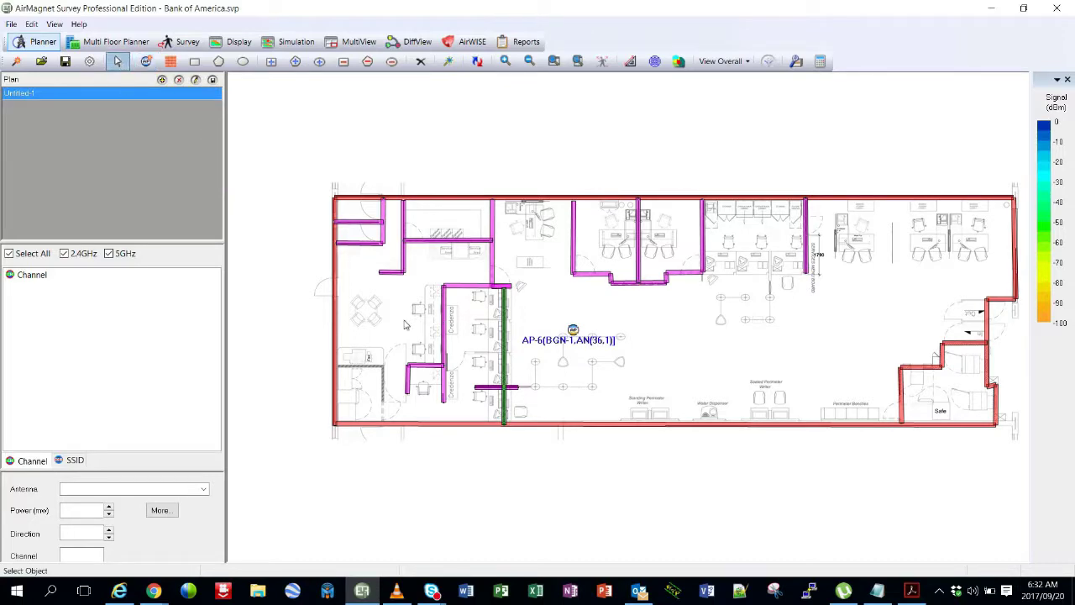
Rename the newly placed access point as BankofAmerica_BV12345_ap-1 in its AP properties.
double_click(573, 330)
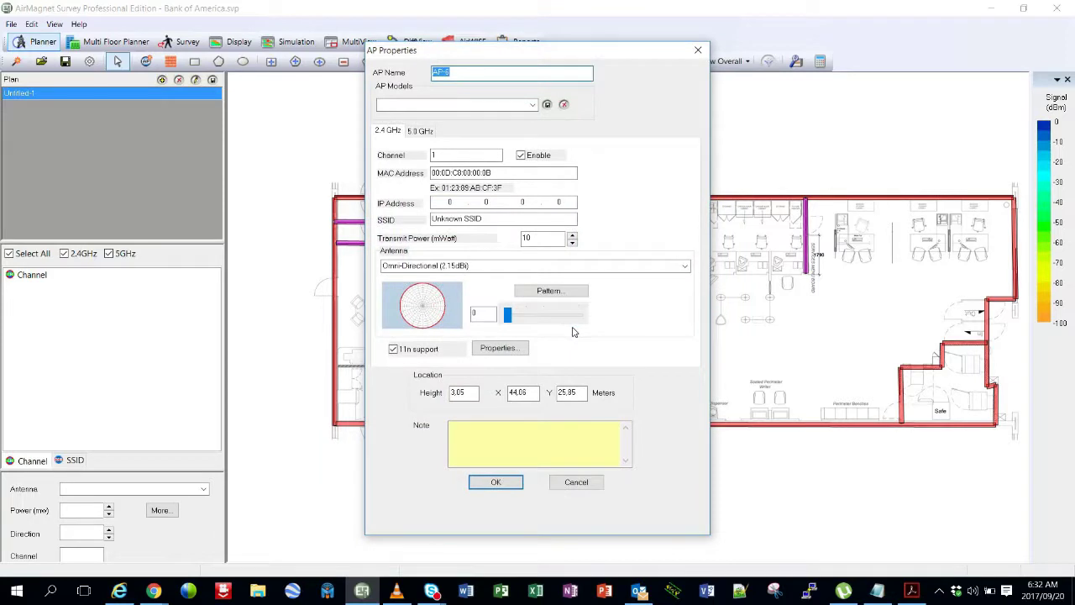
text(BankofAmerica_BOFAUS6S_GF)
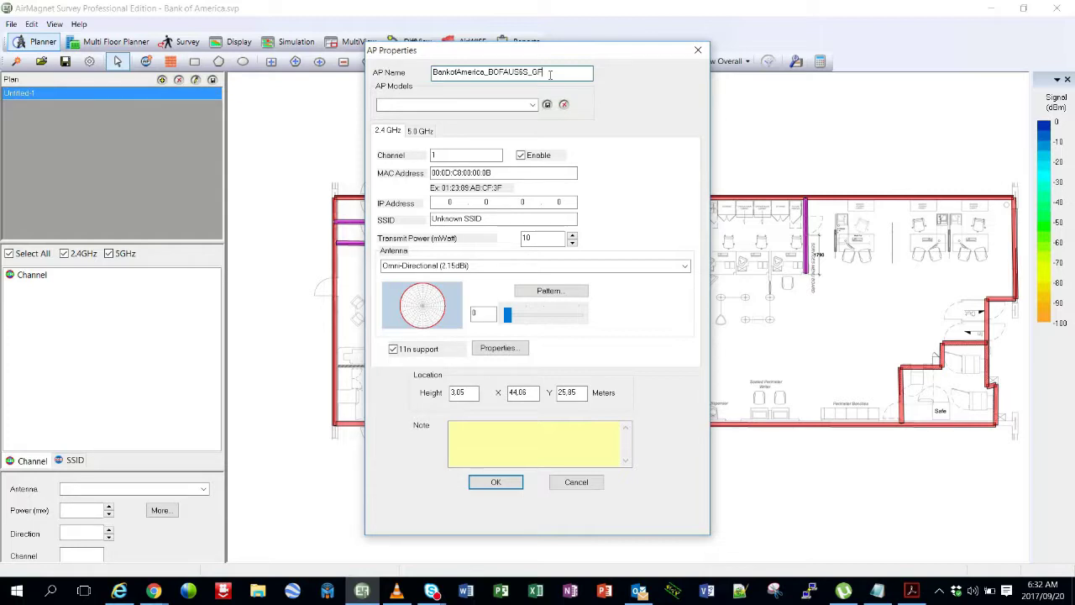
key(BackSpace)
key(BackSpace)
key(BackSpace)
key(BackSpace)
key(BackSpace)
key(BackSpace)
key(BackSpace)
key(BackSpace)
key(BackSpace)
key(BackSpace)
key(BackSpace)
key(BackSpace)
key(BackSpace)
key(BackSpace)
key(BackSpace)
key(BackSpace)
key(BackSpace)
key(BackSpace)
key(BackSpace)
key(BackSpace)
text(Ban)
key(BackSpace)
text(a.)
key(BackSpace)
text(W)
key(BackSpace)
text(BV12345)
text(_ap-1)
key(ctrl+a)
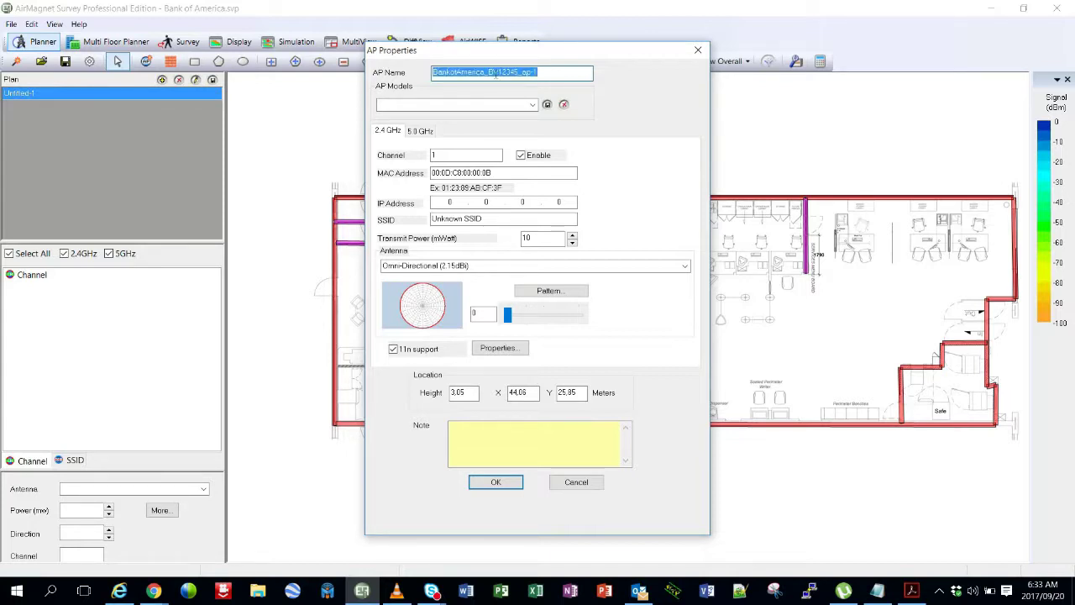
click(546, 74)
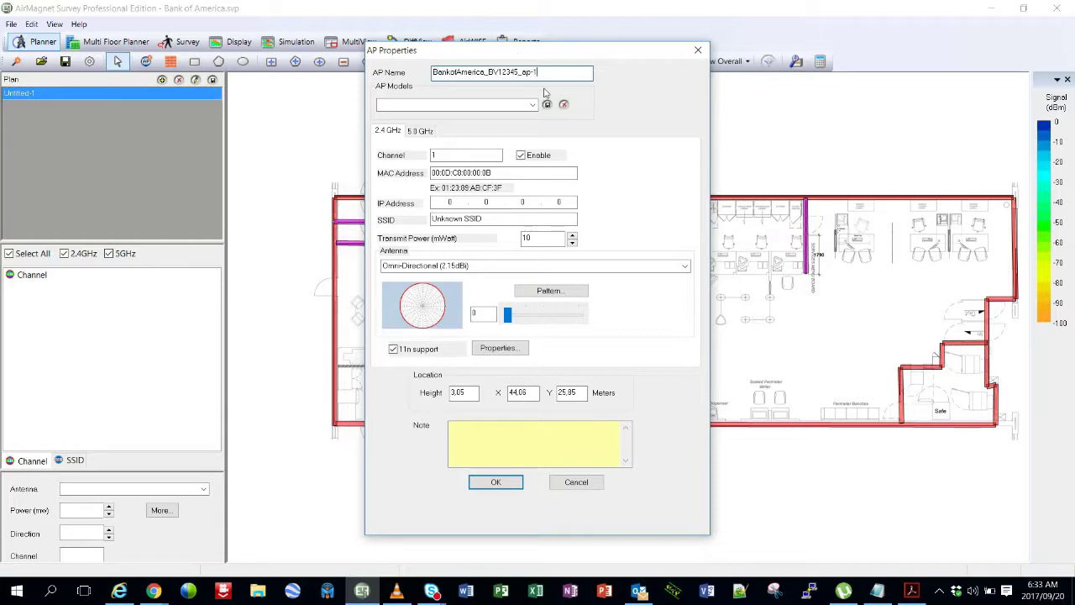
Set the access point's 2.4 GHz antenna to Cisco Aironet 2800i 2.4GHz 4dBi A.
click(544, 173)
click(685, 268)
scroll(580, 433, down, 10)
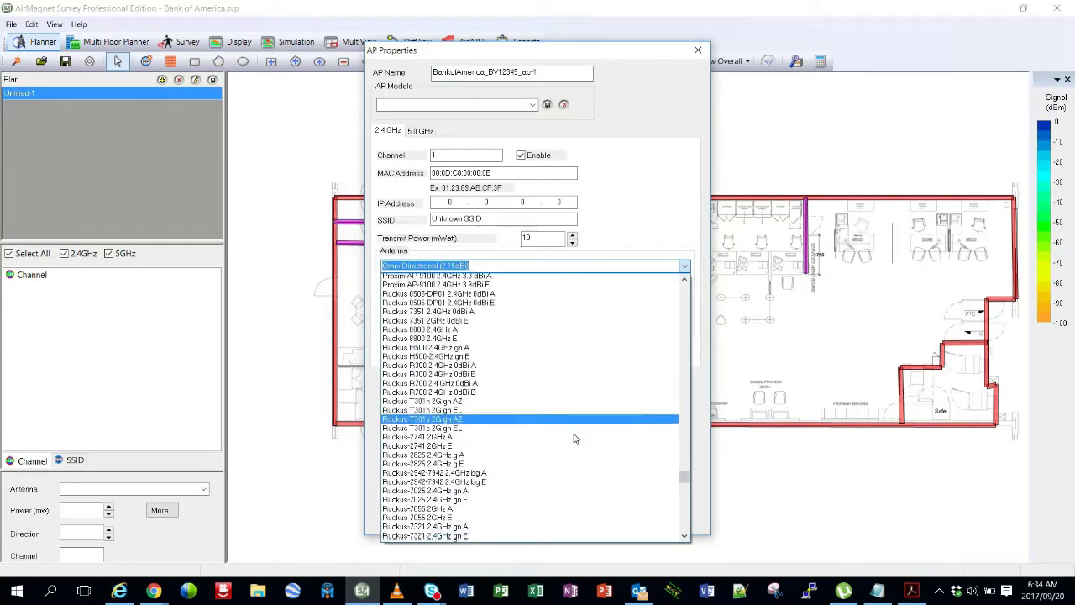
scroll(575, 438, down, 7)
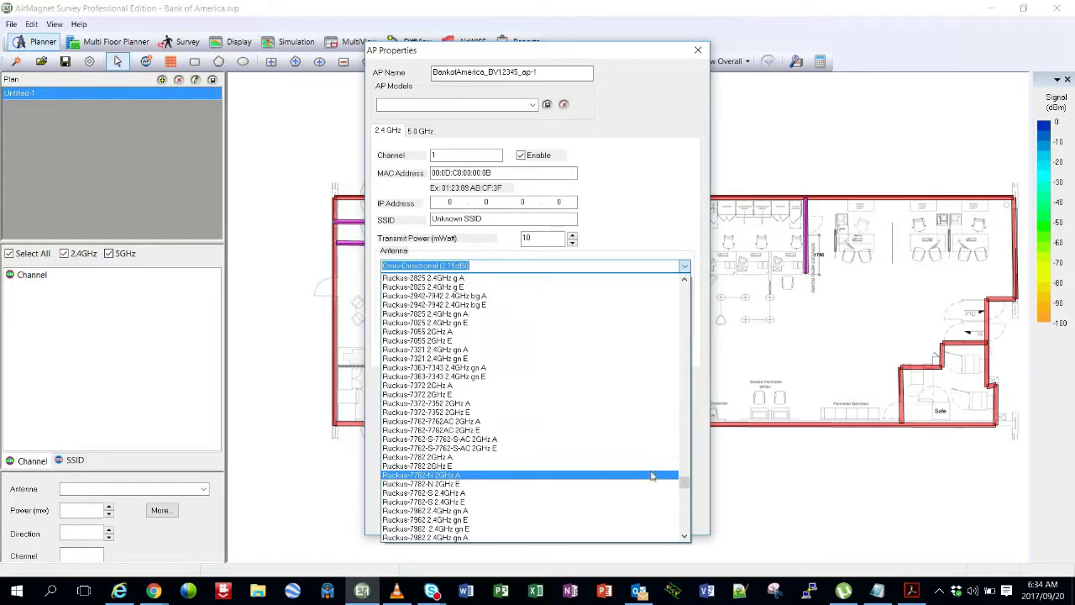
drag(685, 482, 680, 354)
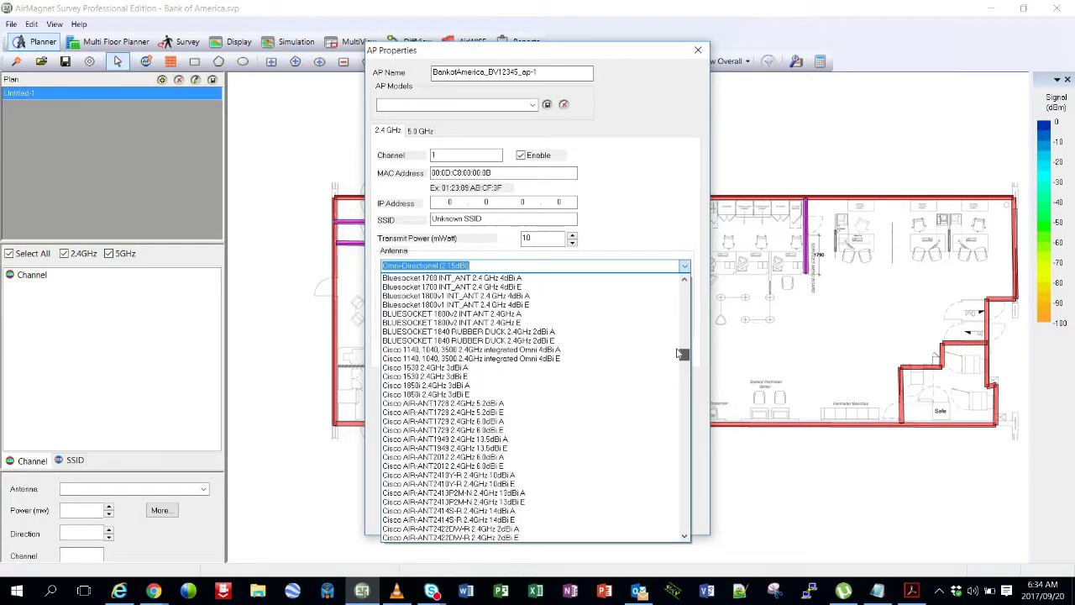
scroll(442, 428, down, 10)
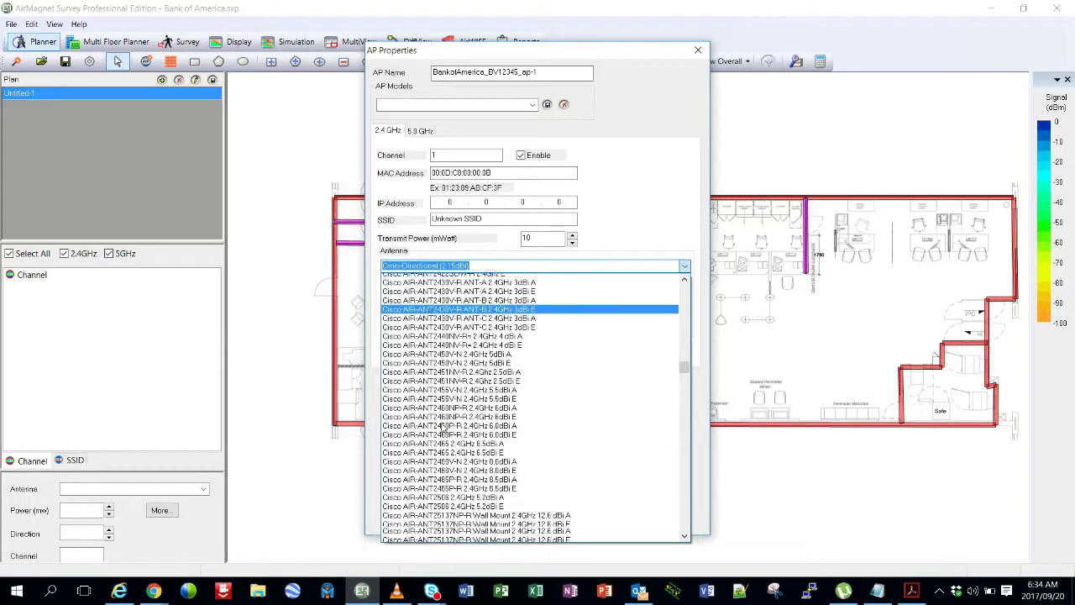
scroll(443, 428, down, 10)
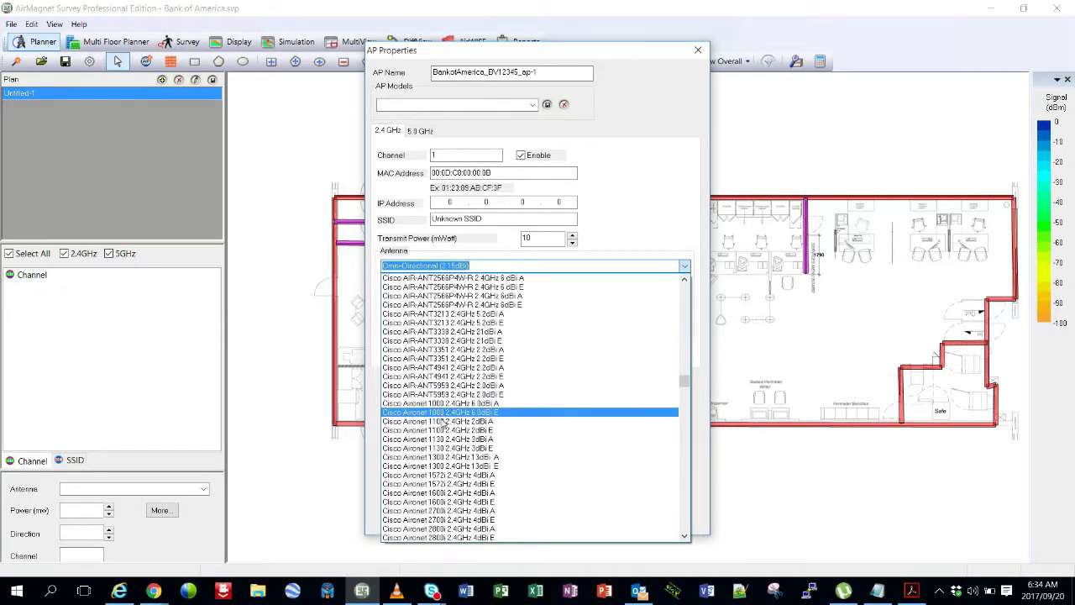
scroll(443, 424, down, 7)
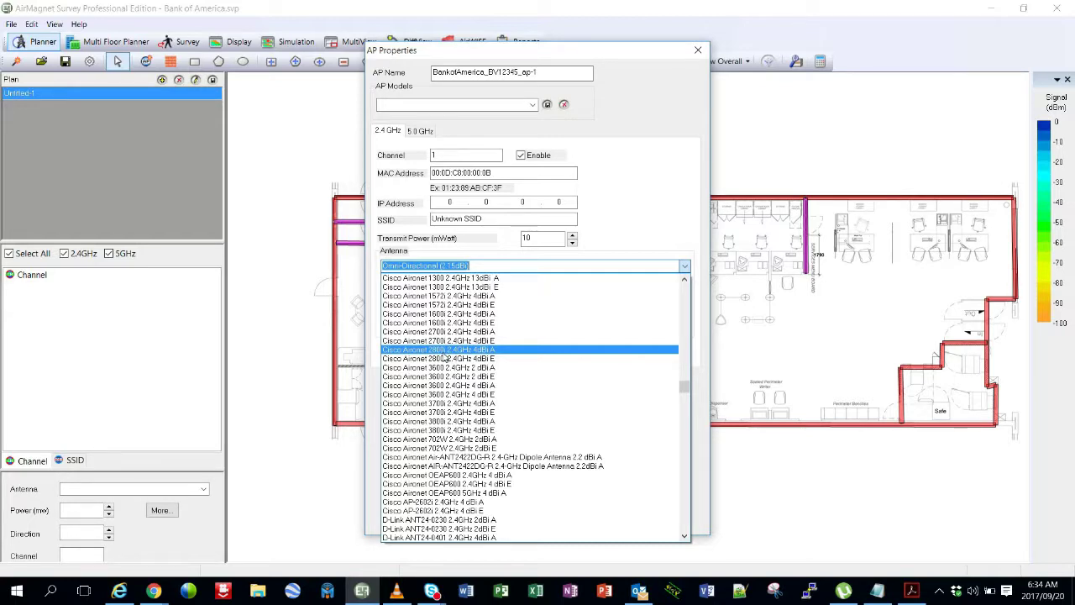
click(436, 350)
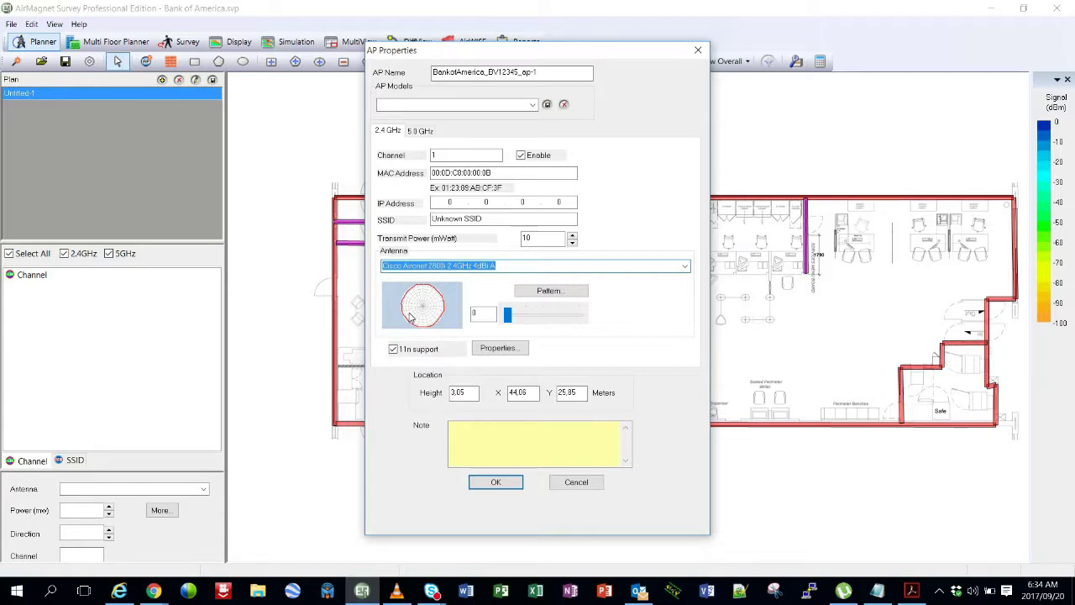
Copy the antenna name into the AP model name and save the model as Cisco Aironet 2800i 2.4GHz 4dBi A.
right_click(475, 265)
click(504, 305)
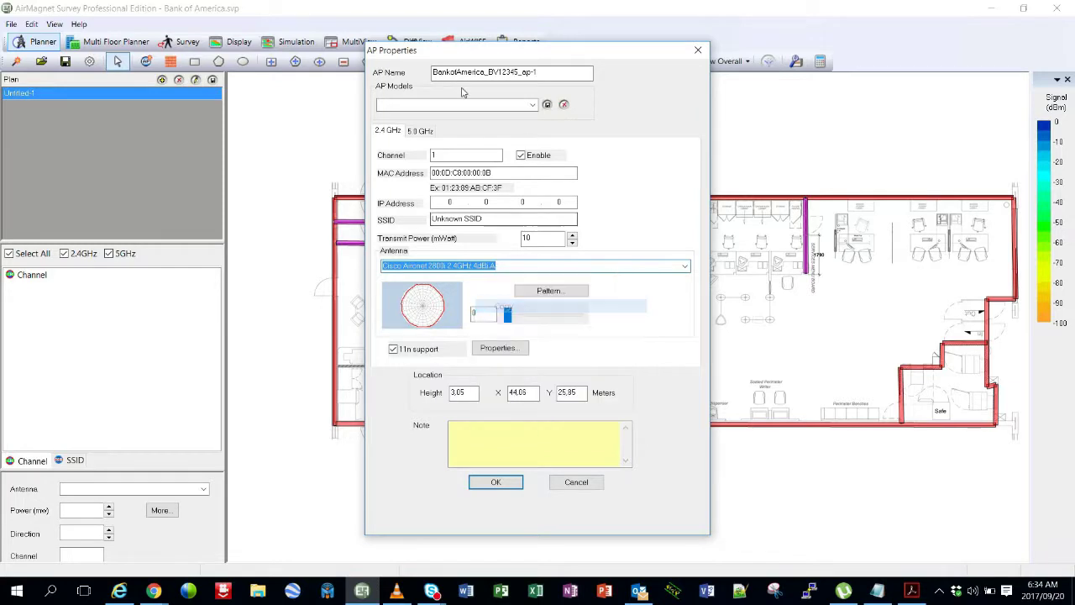
click(480, 102)
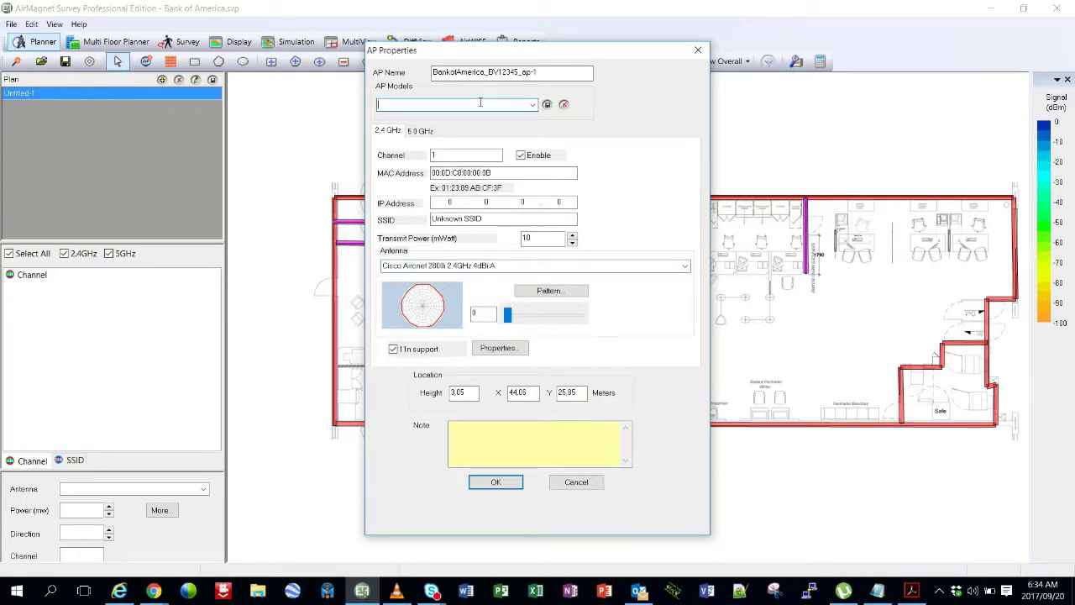
key(ctrl+v)
click(685, 268)
click(686, 267)
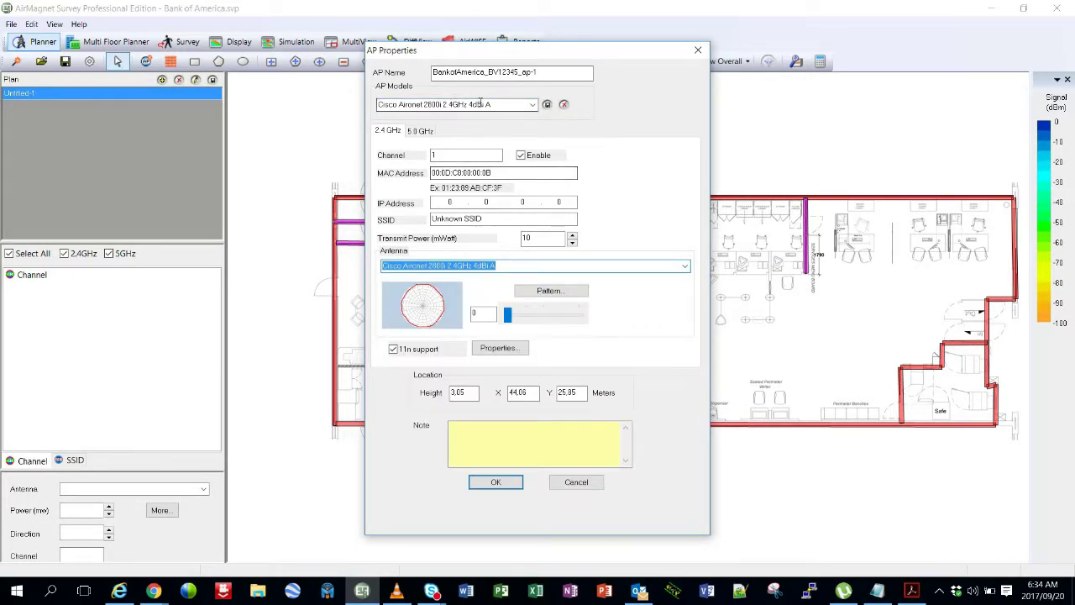
click(547, 104)
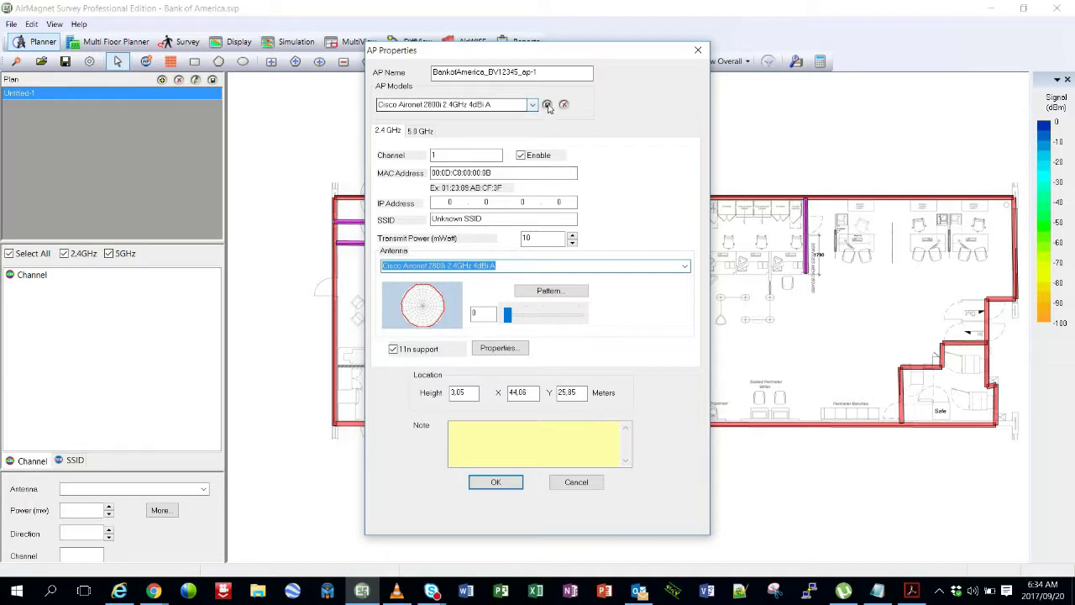
click(628, 329)
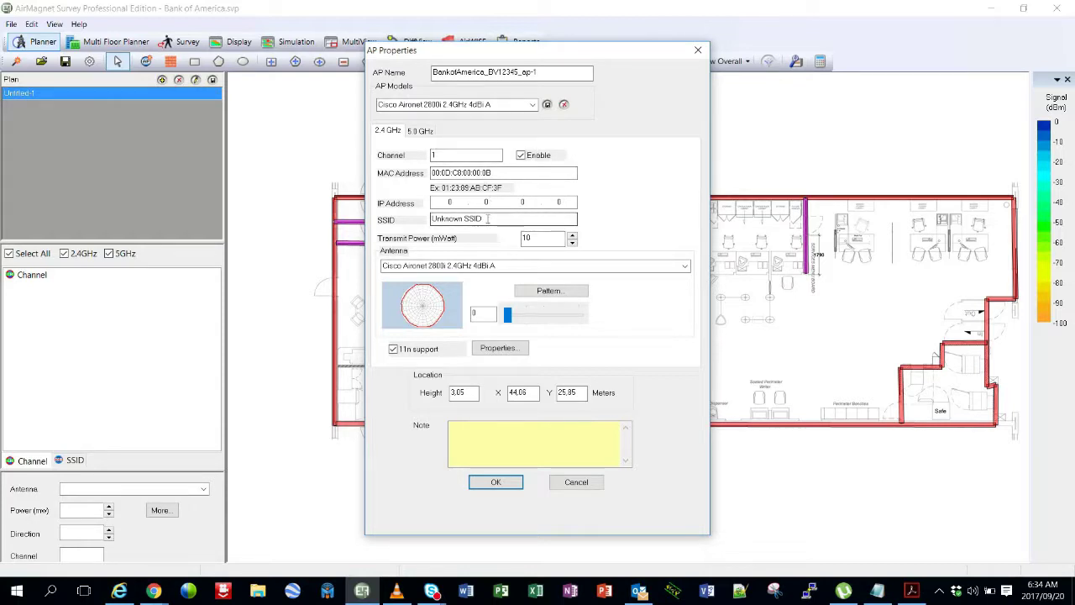
Set the 2.4 GHz radio's SSID to CorpWifi and its transmit power to 50 mW.
drag(493, 219, 418, 232)
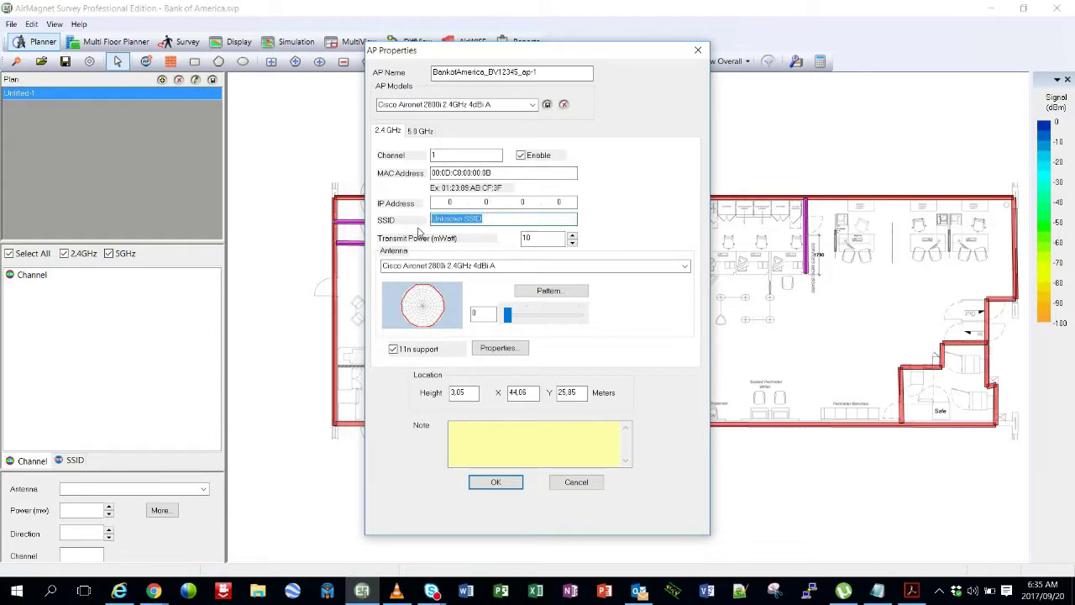
text(Corp)
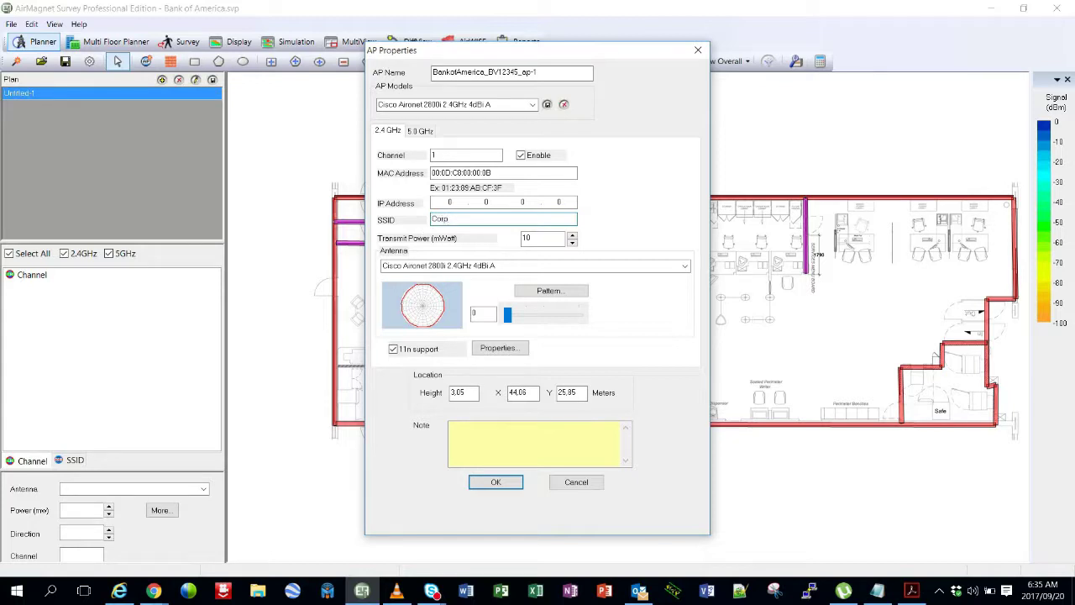
text(Wifi)
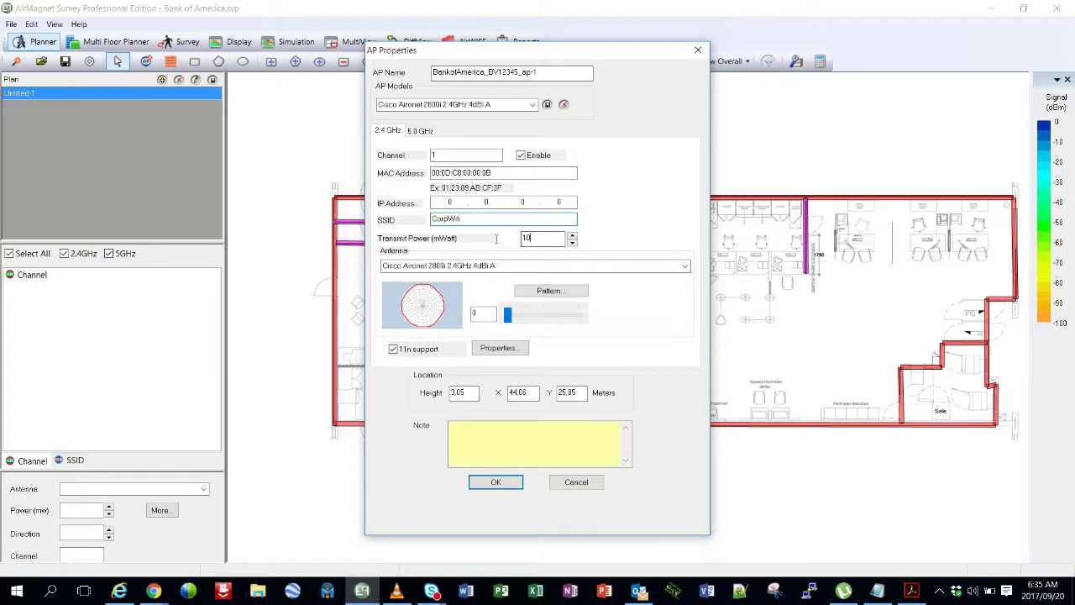
double_click(528, 238)
text(50)
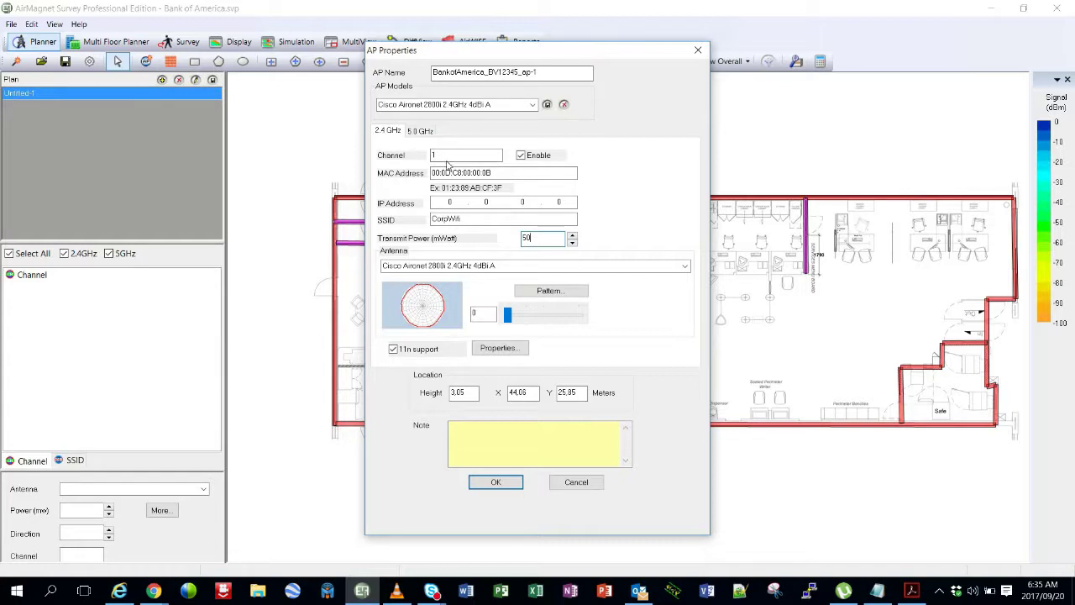
Set the 5.0 GHz radio's SSID to CorpWifi and its transmit power to 50 mW.
click(421, 132)
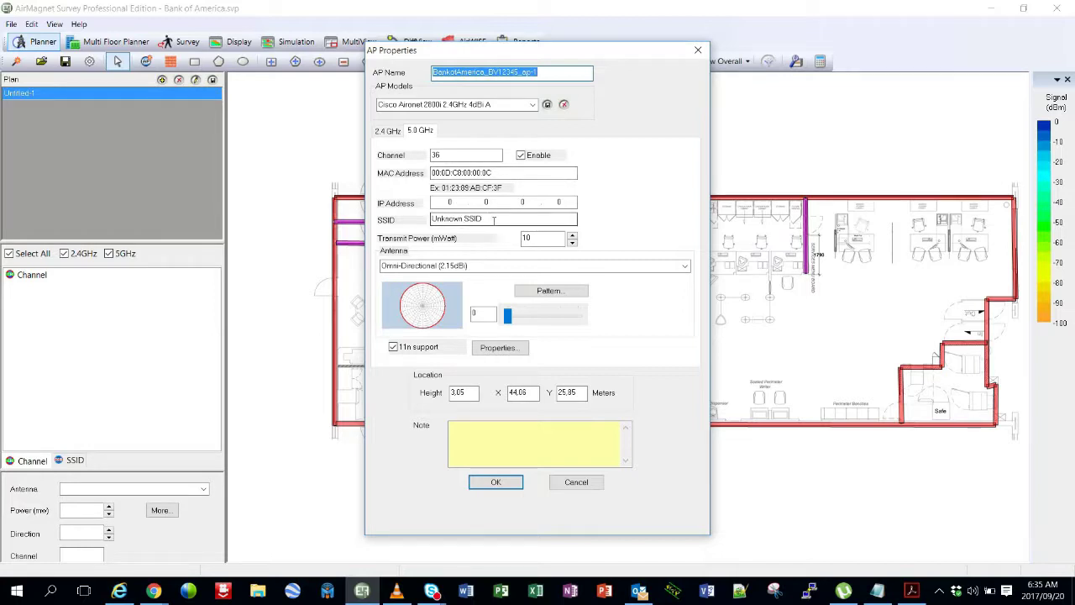
drag(493, 220, 422, 219)
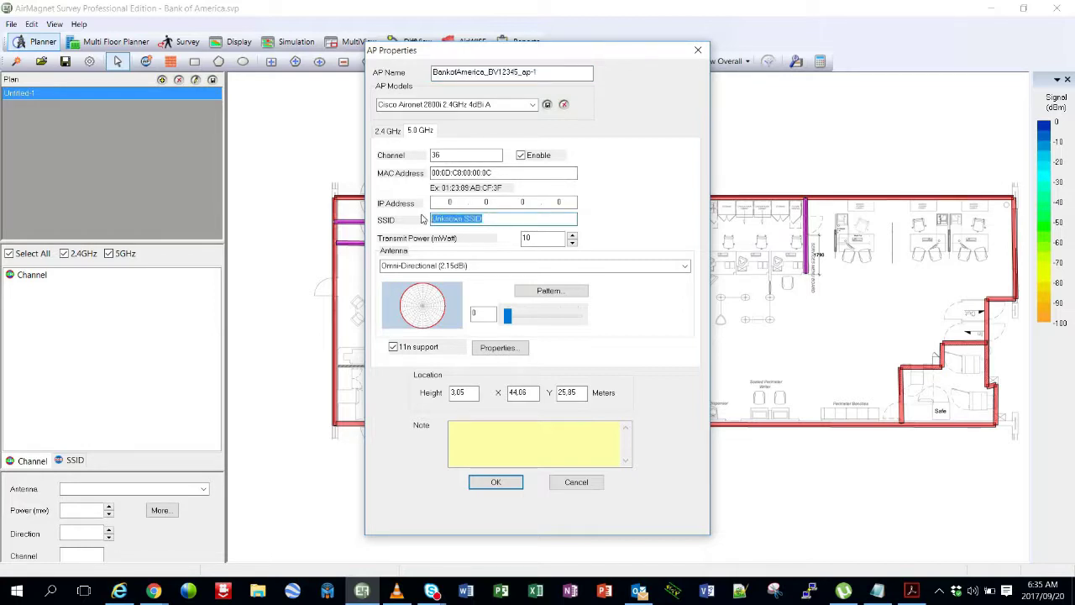
text(CorpWifi)
key(Tab)
text(50)
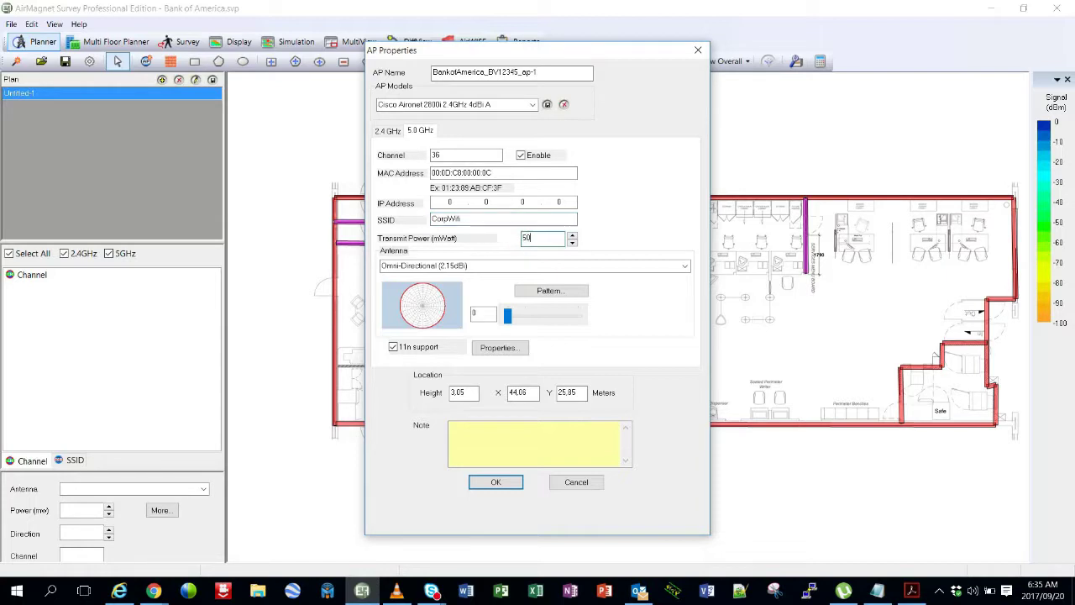
Update the saved Cisco Aironet 2800i 2.4GHz 4dBi A model with the current AP settings.
click(532, 105)
click(533, 105)
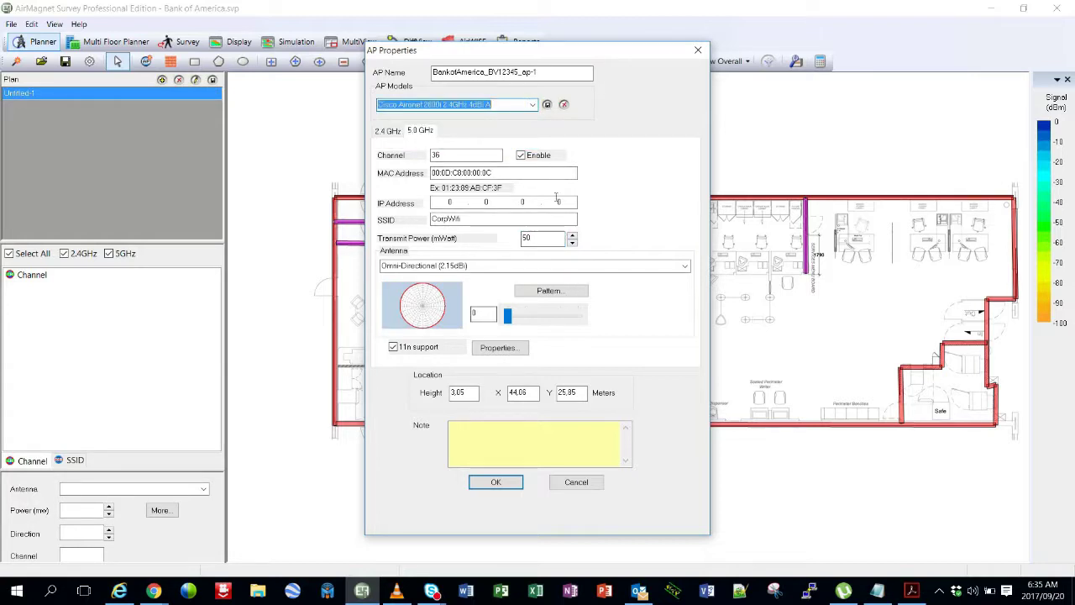
click(548, 104)
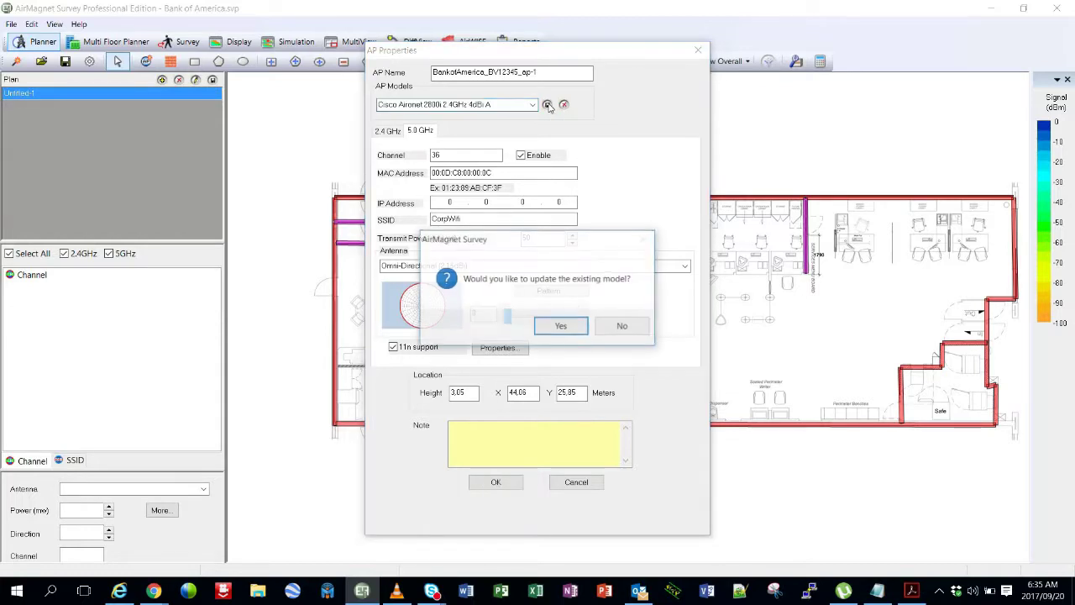
click(568, 329)
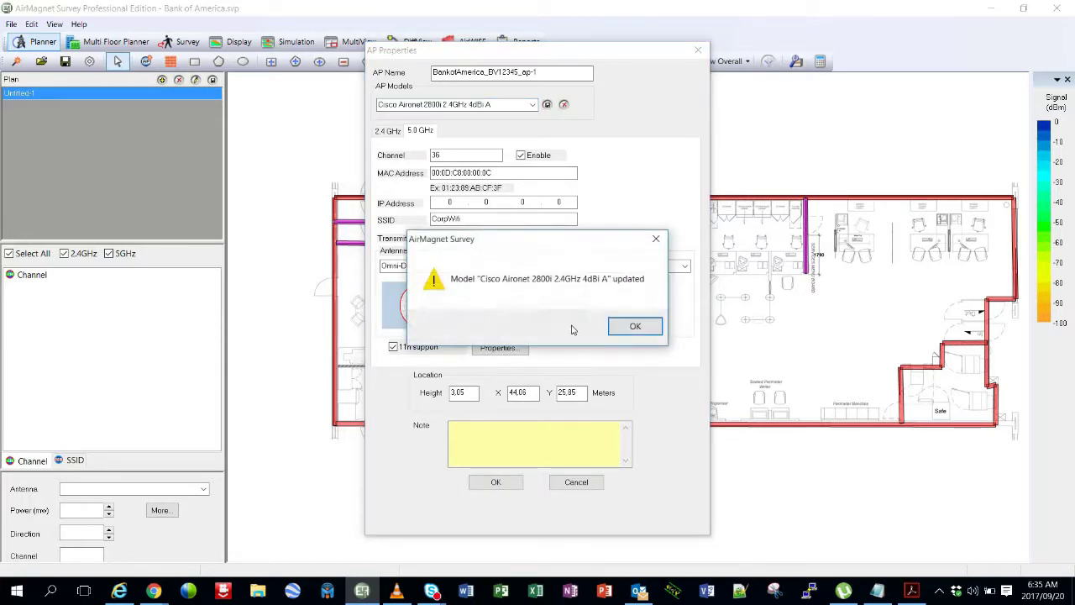
click(635, 328)
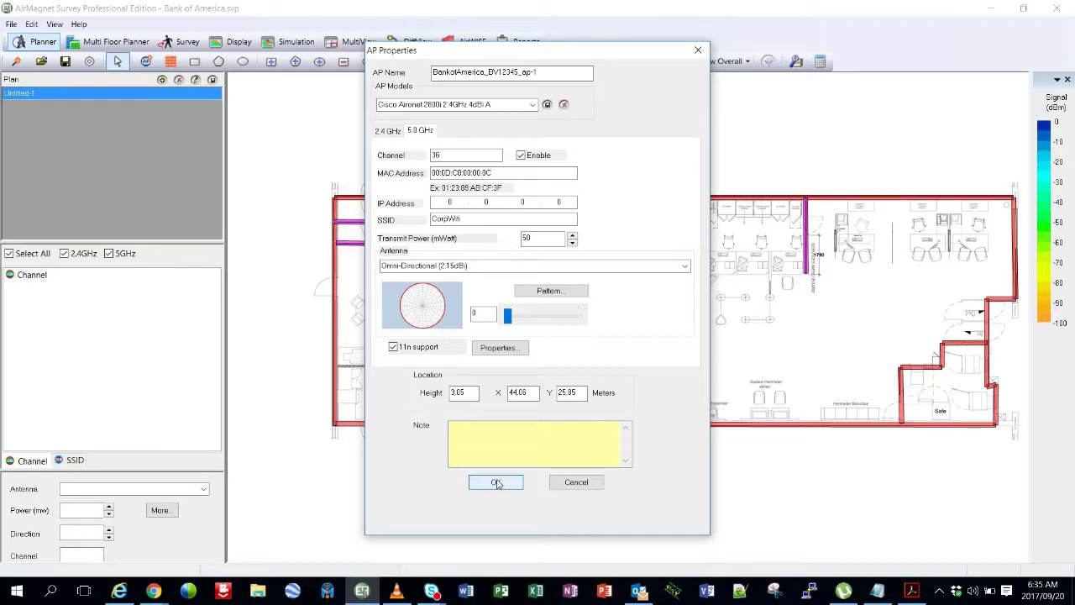
Copy the AP name without its final number and accept the AP properties.
double_click(516, 73)
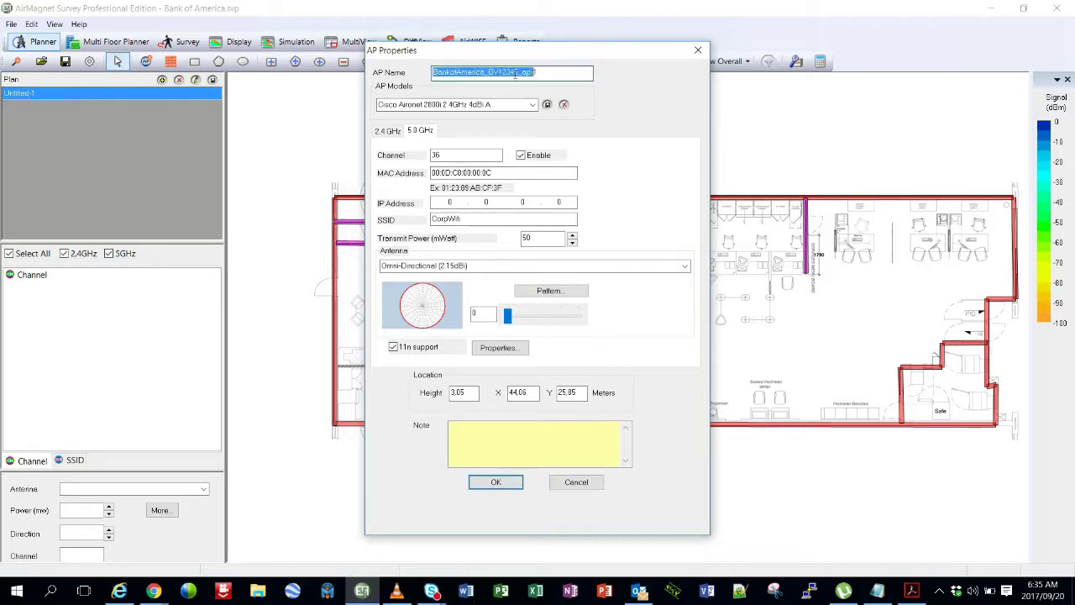
click(496, 481)
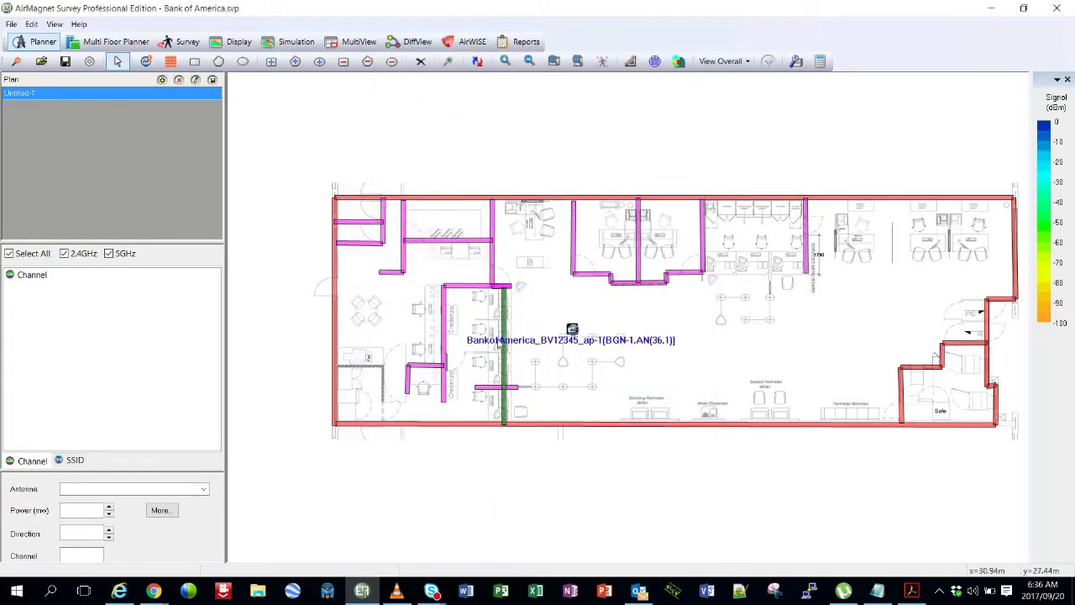
Place a second access point to the right of the first one, at about X 66 m, Y 25 m.
click(146, 61)
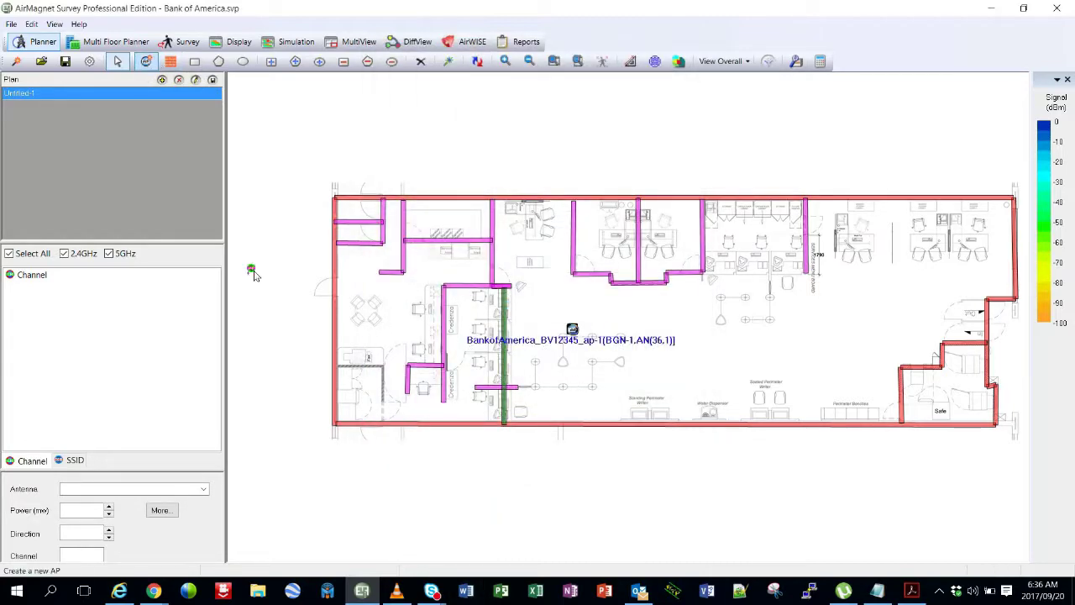
click(702, 327)
click(118, 62)
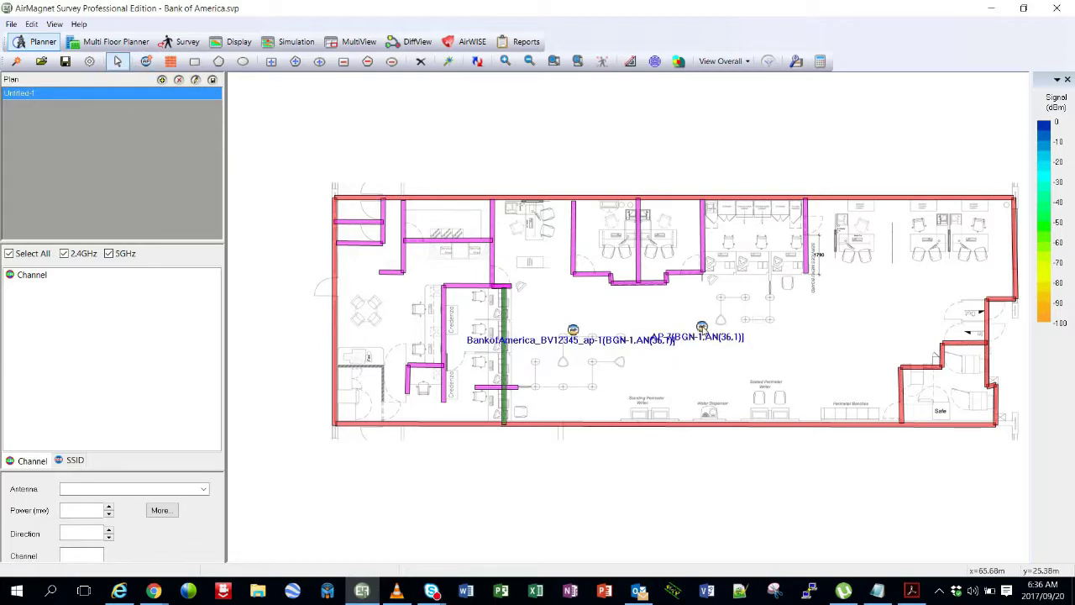
Give the second access point the name prefix BankofAmerica_BV12345_ap- and the Cisco Aironet 2800i 2.4GHz 4dBi A model.
double_click(701, 326)
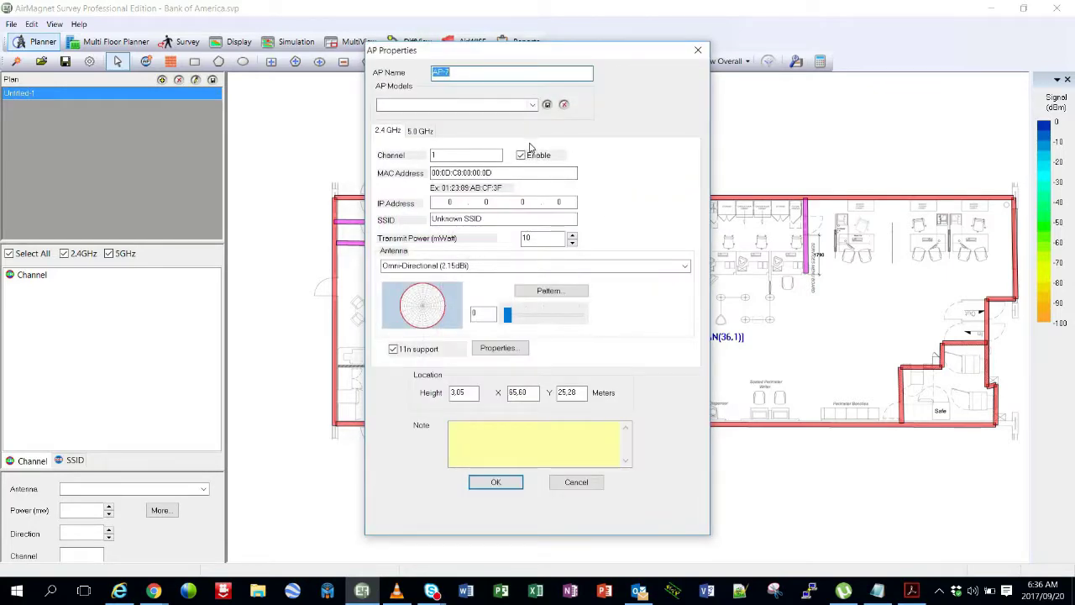
key(ctrl+v)
click(532, 104)
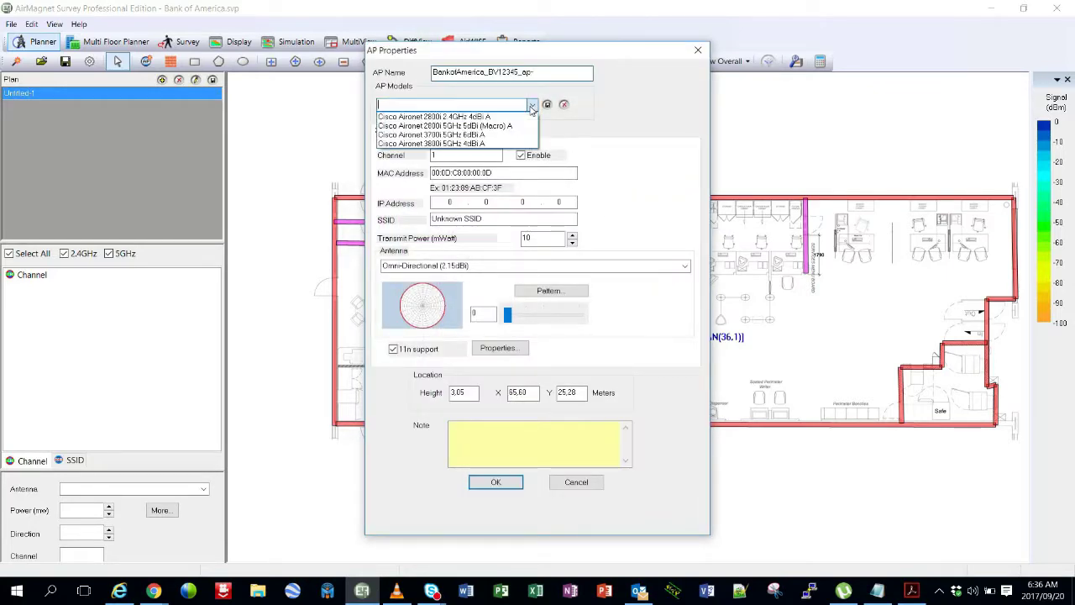
click(475, 120)
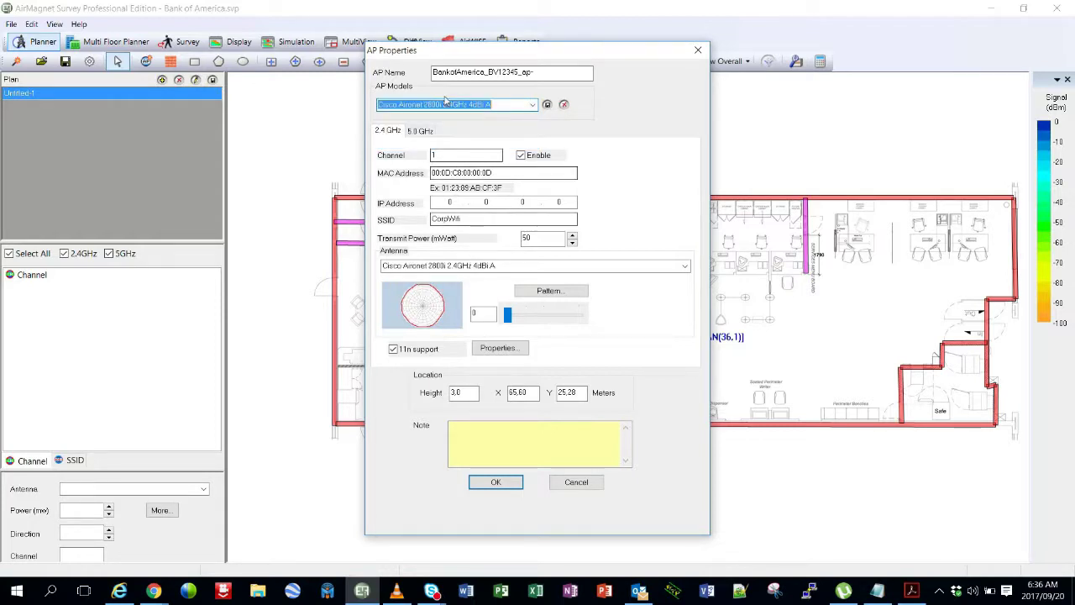
key(Tab)
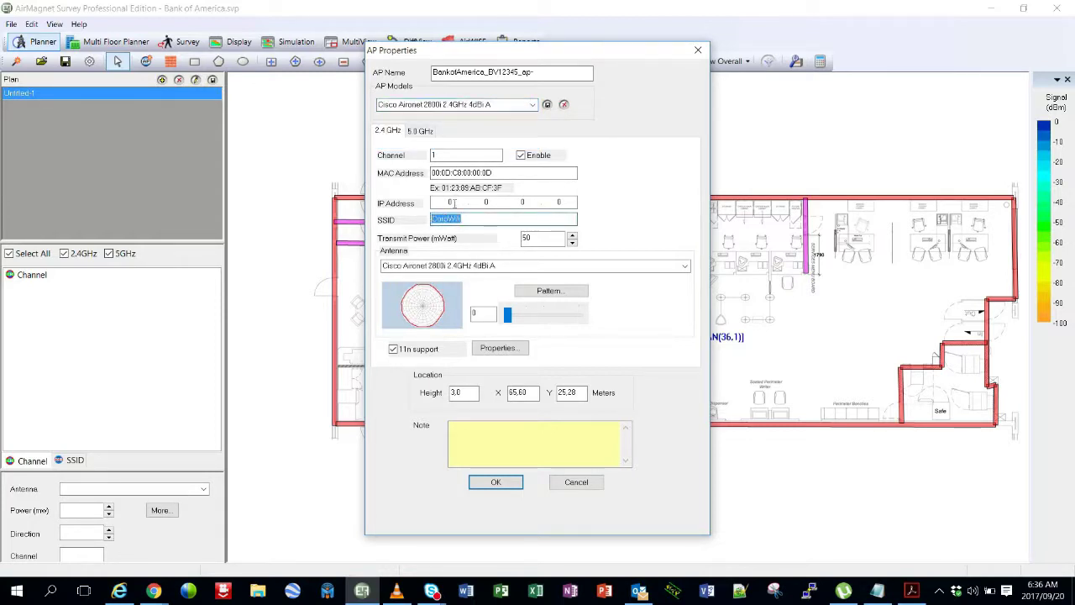
Set the 2.4 GHz channel to 6 and the 5.0 GHz channel to 40, and complete the name as BankofAmerica_BV12345_ap-2.
click(450, 156)
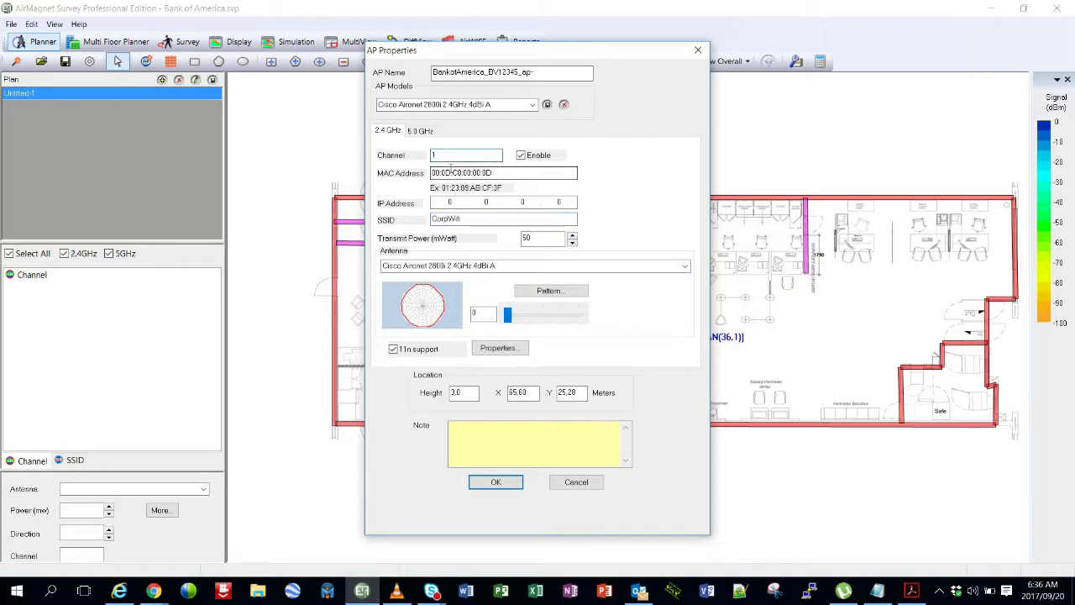
key(BackSpace)
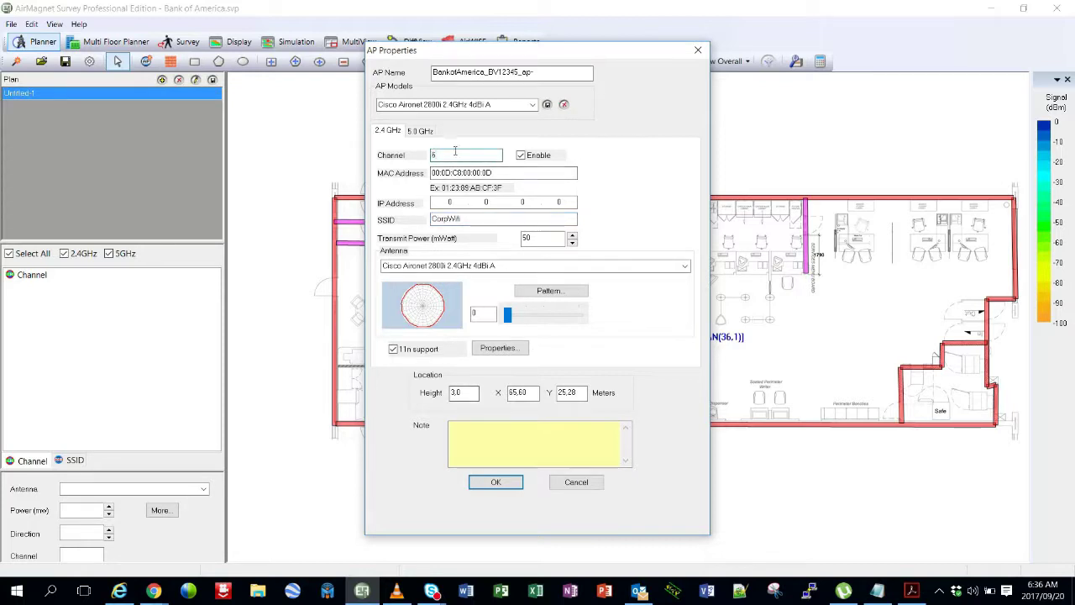
click(421, 131)
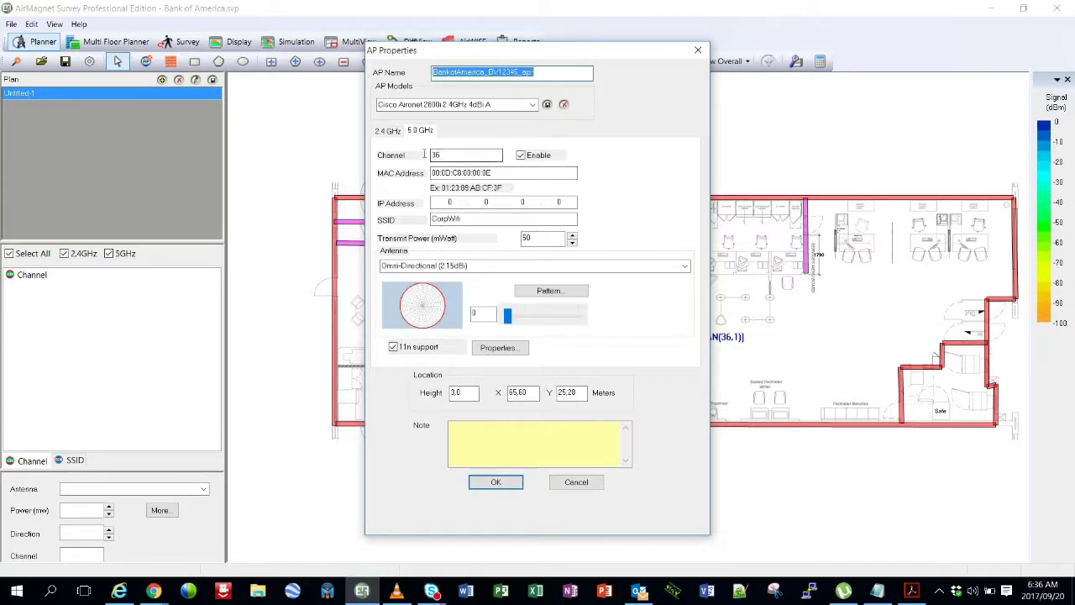
text(40)
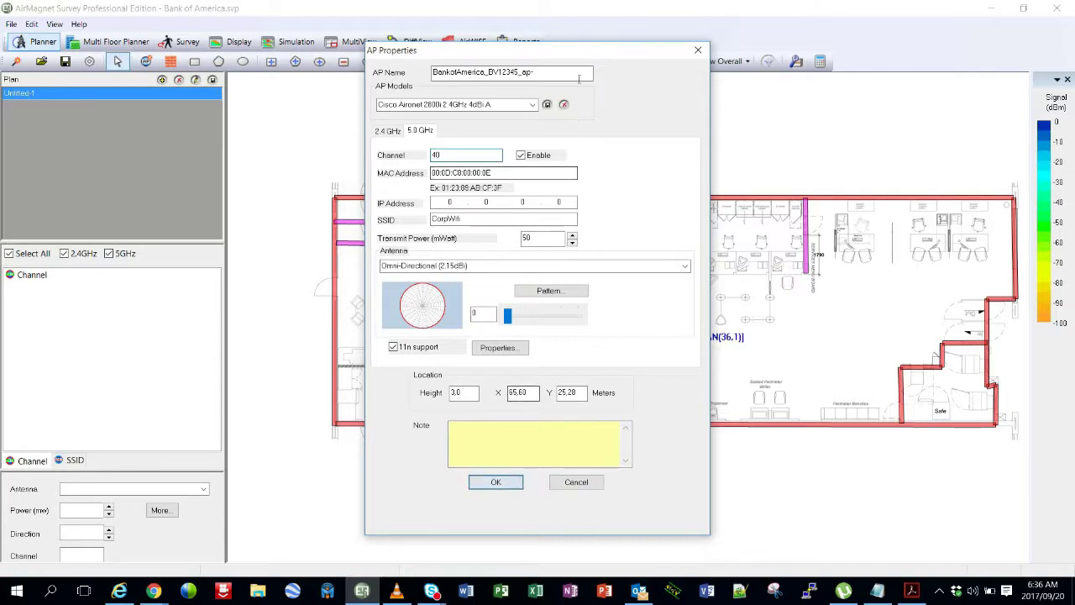
click(548, 72)
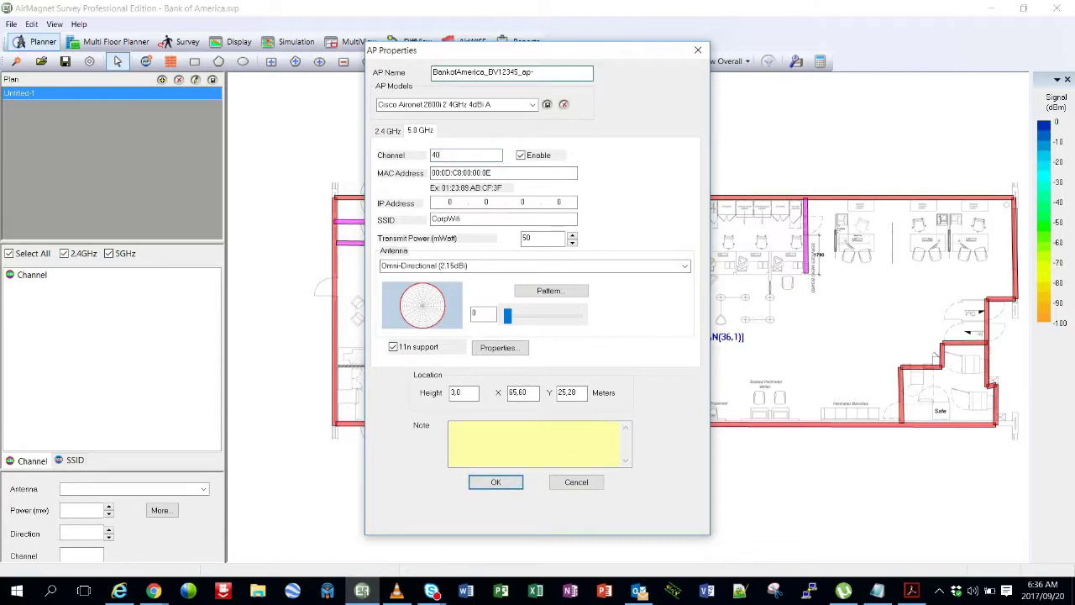
click(500, 484)
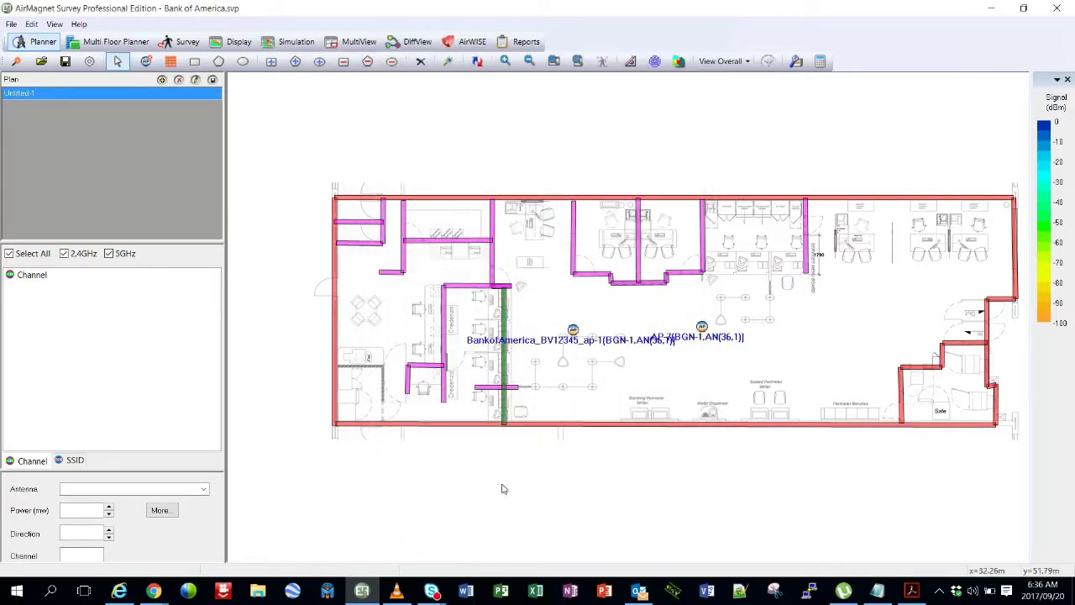
Make the second access point the default AP and place a third one to its right, at about X 89 m, Y 25 m.
right_click(702, 326)
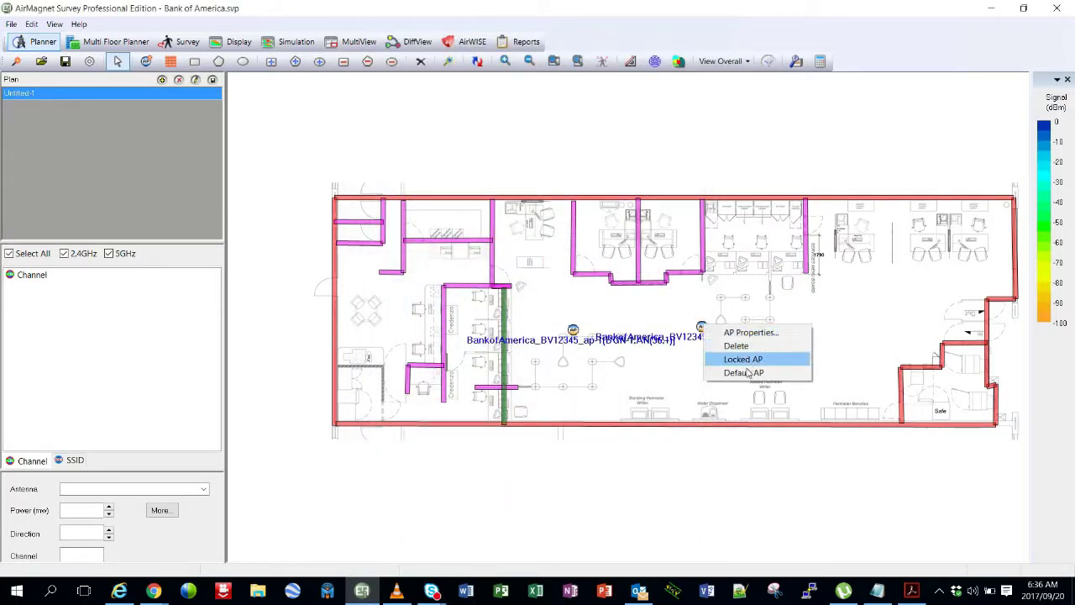
click(744, 374)
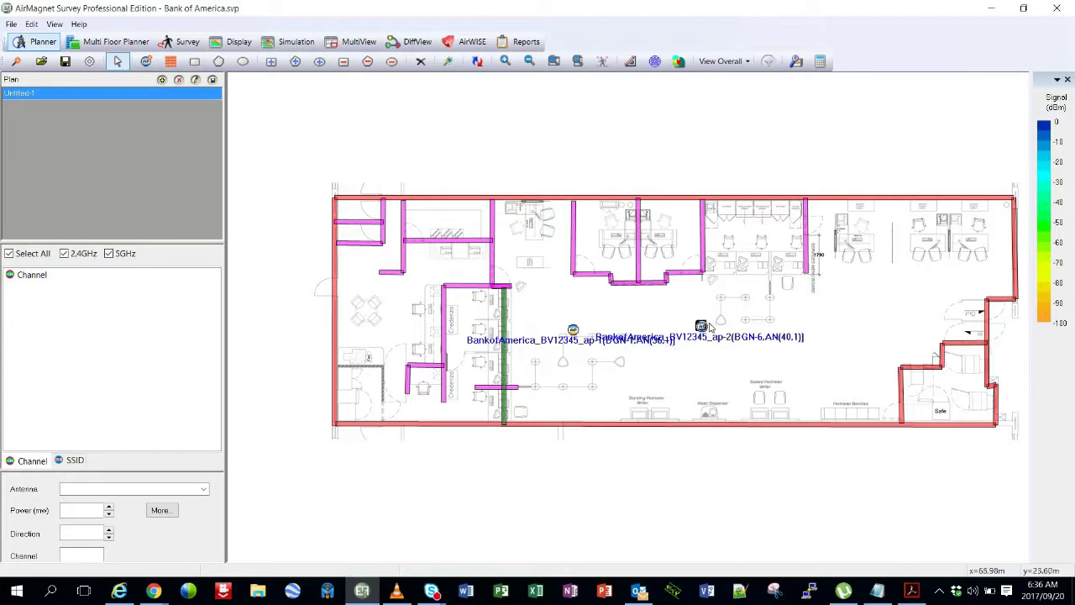
click(146, 61)
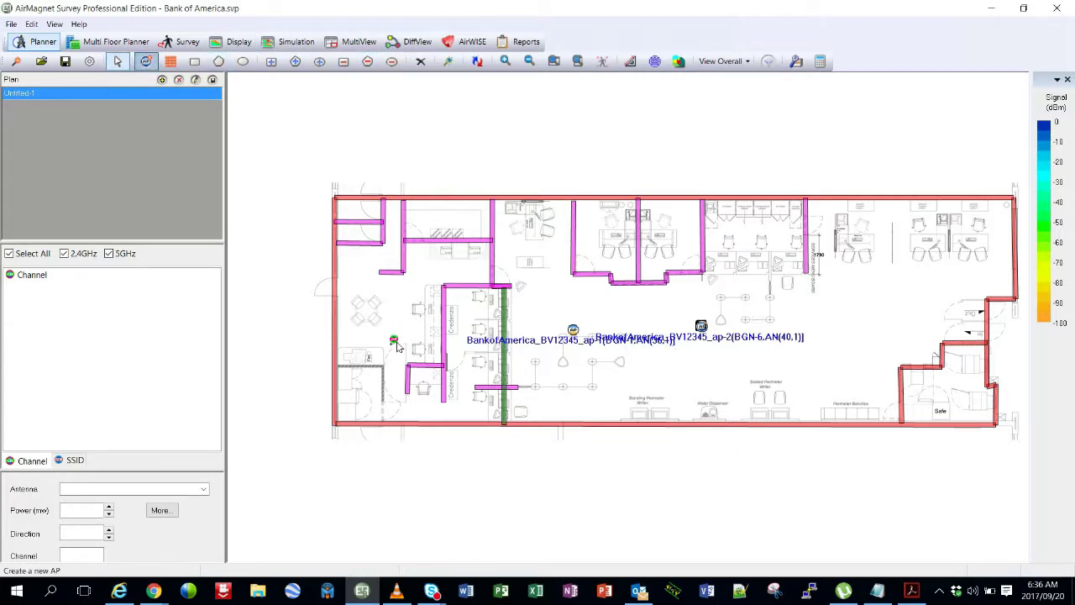
click(839, 330)
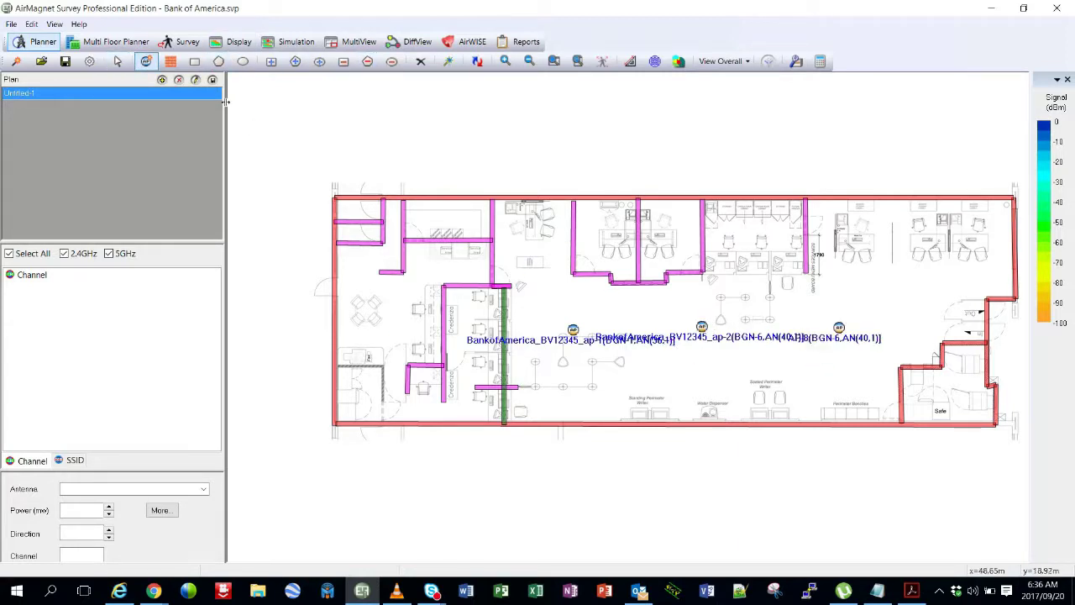
click(117, 62)
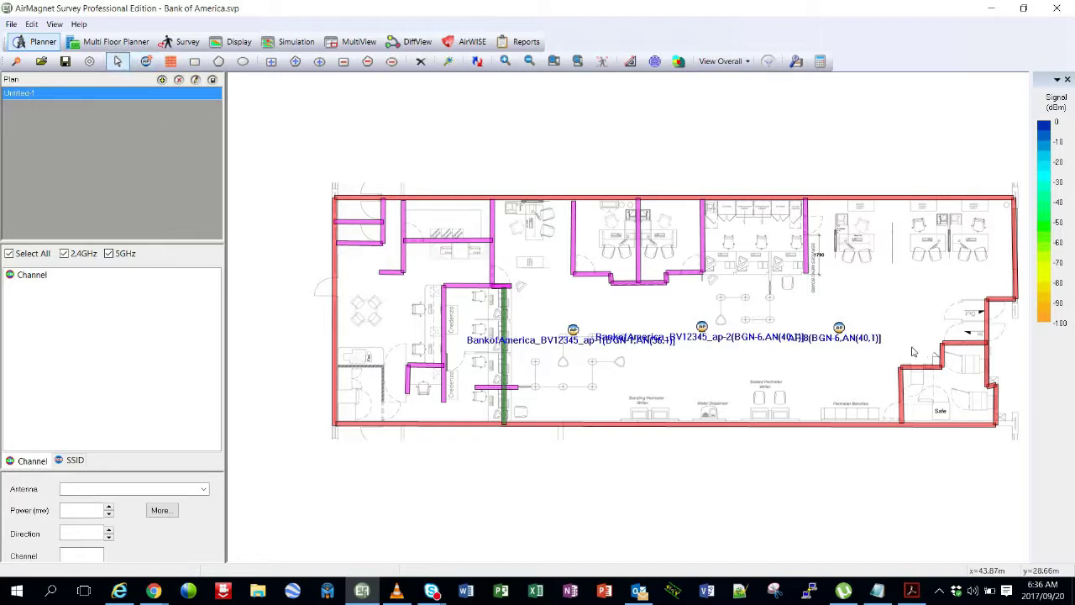
Set the third access point's 2.4 GHz channel to 11 and its 5.0 GHz channel to 44.
double_click(839, 327)
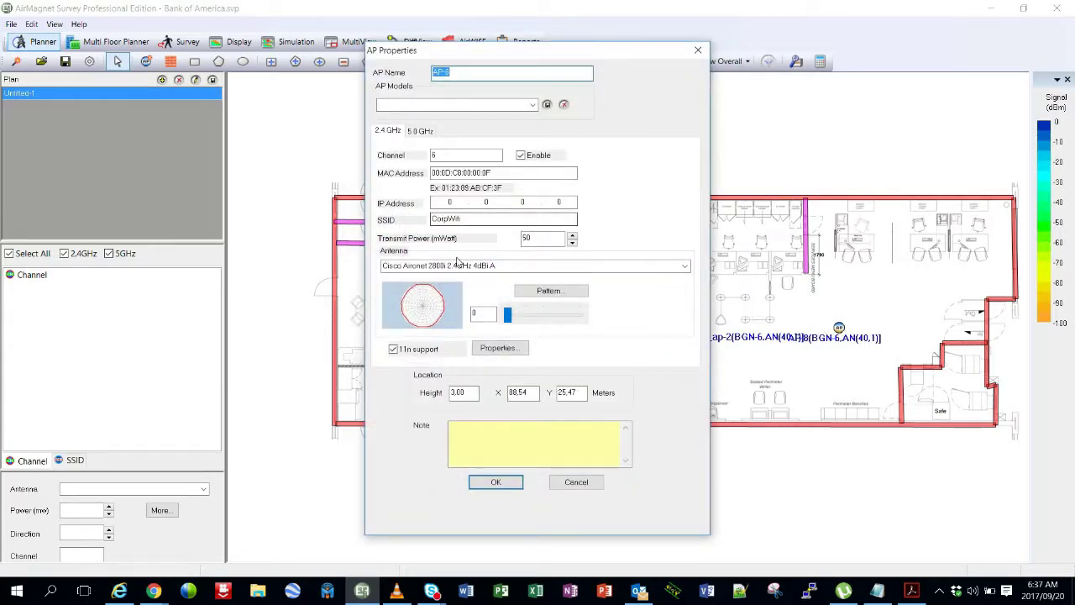
click(458, 156)
key(BackSpace)
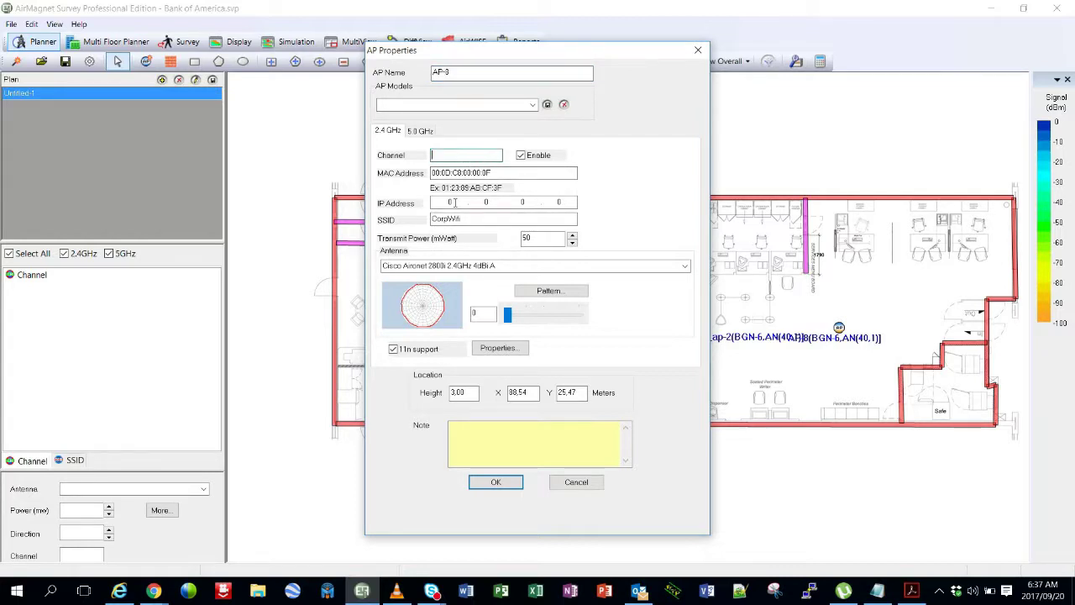
text(11)
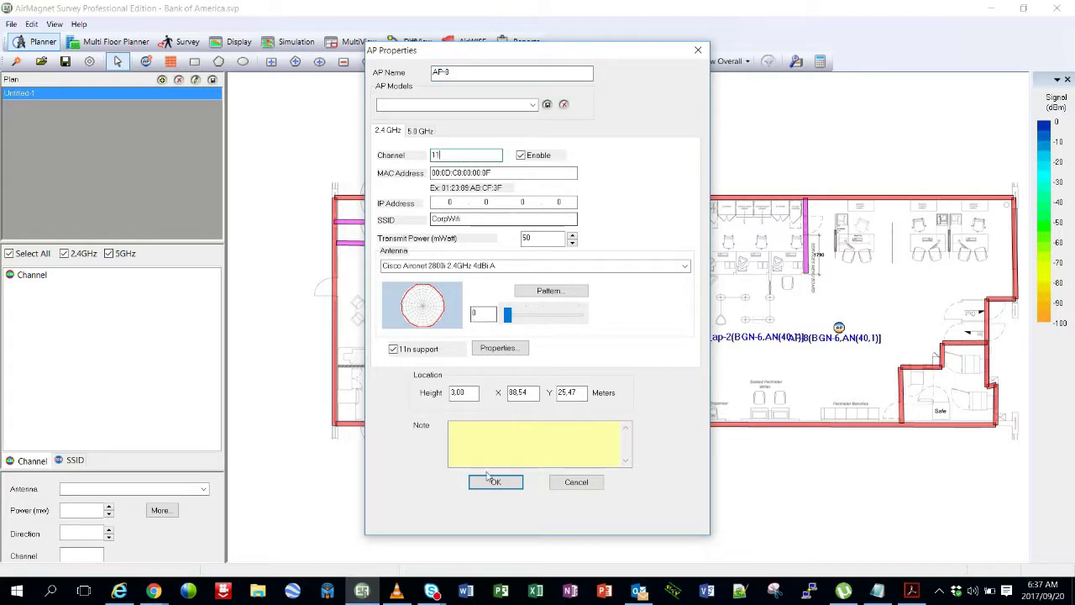
click(422, 131)
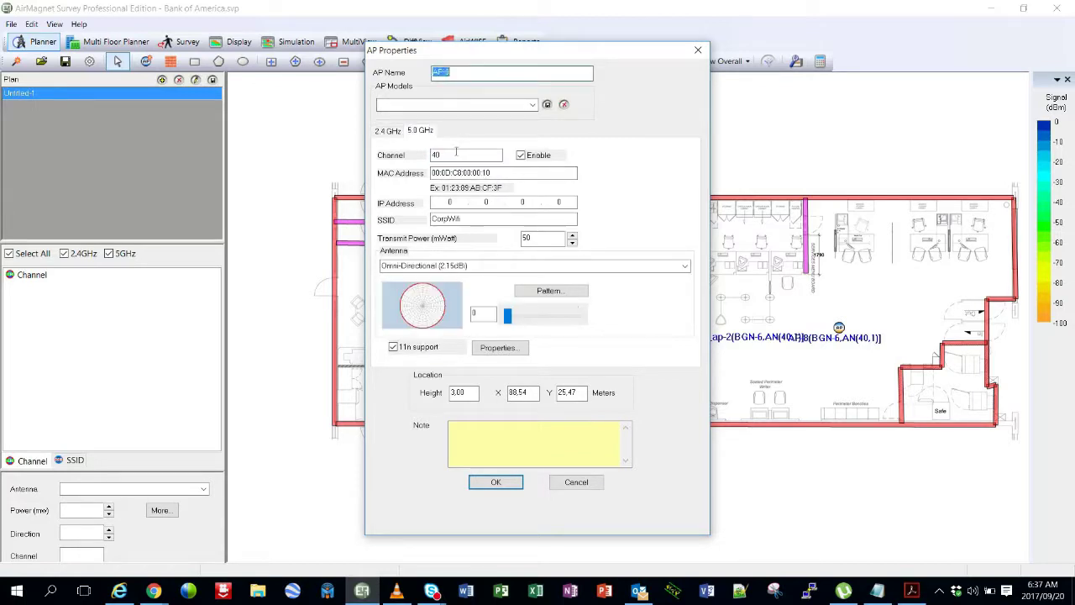
click(454, 154)
text(40)
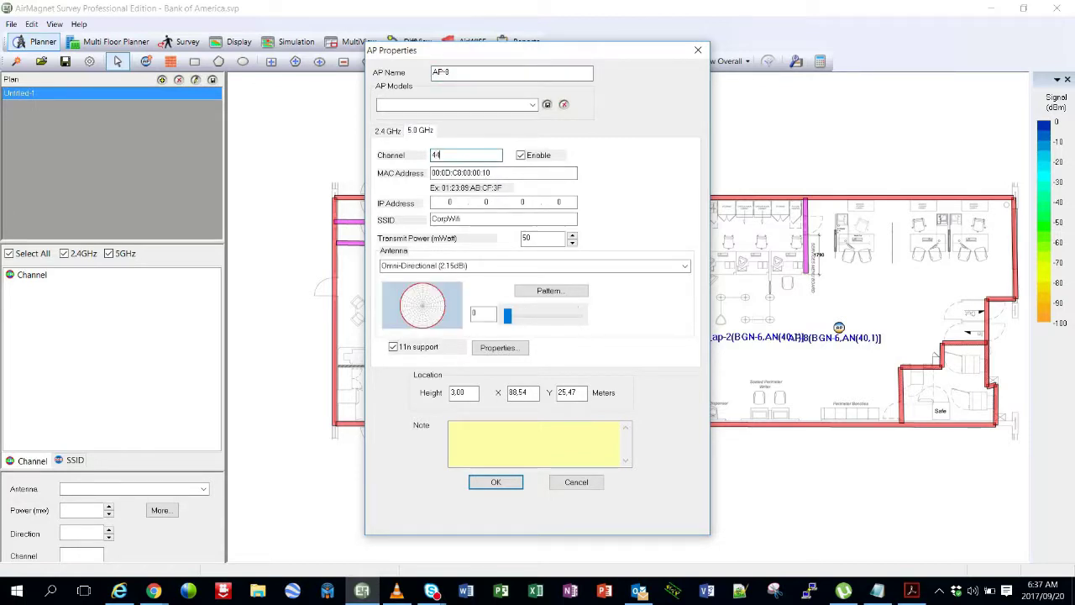
click(486, 484)
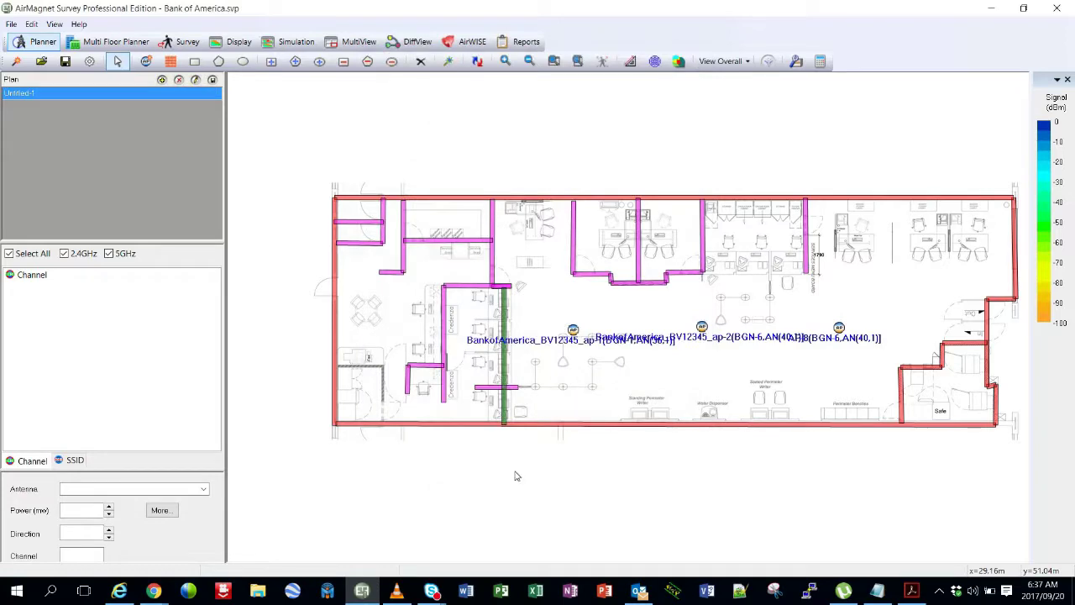
Rename the third access point as BankofAmerica_BV12345_ap-3.
double_click(839, 329)
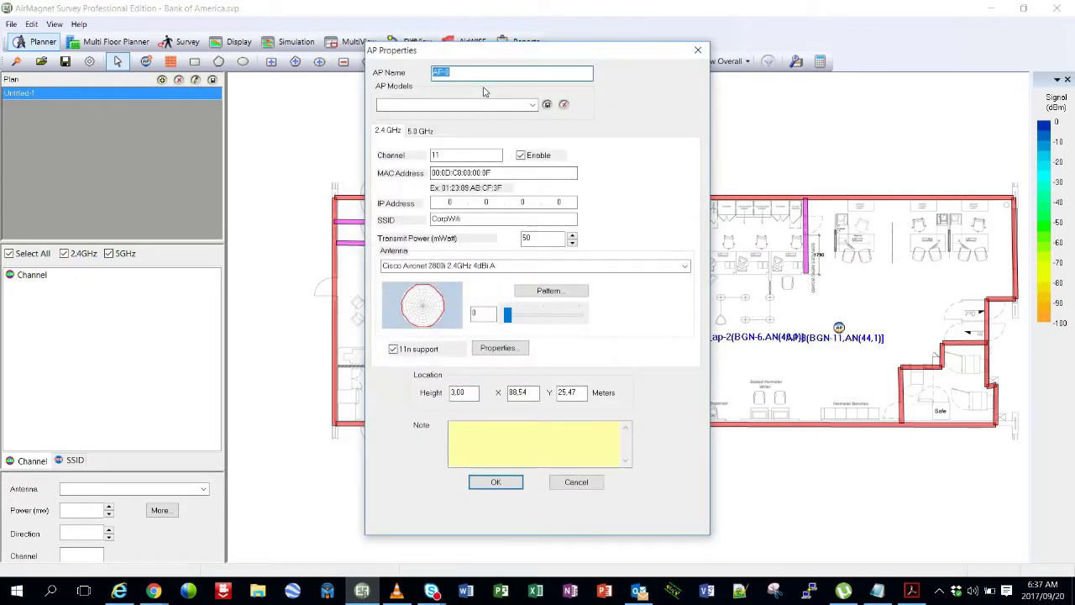
key(End)
text(3)
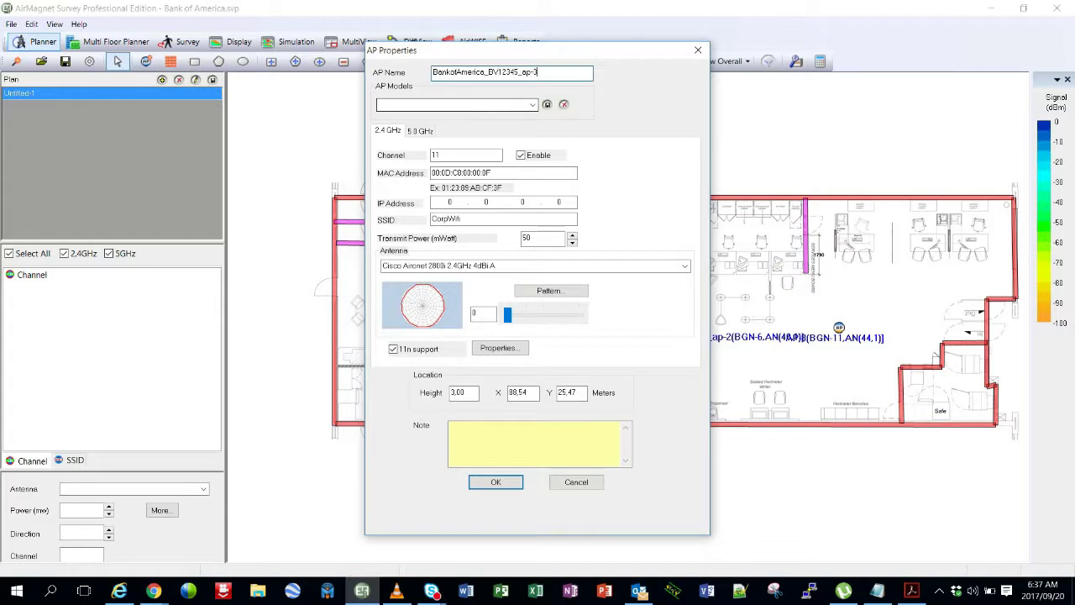
click(497, 483)
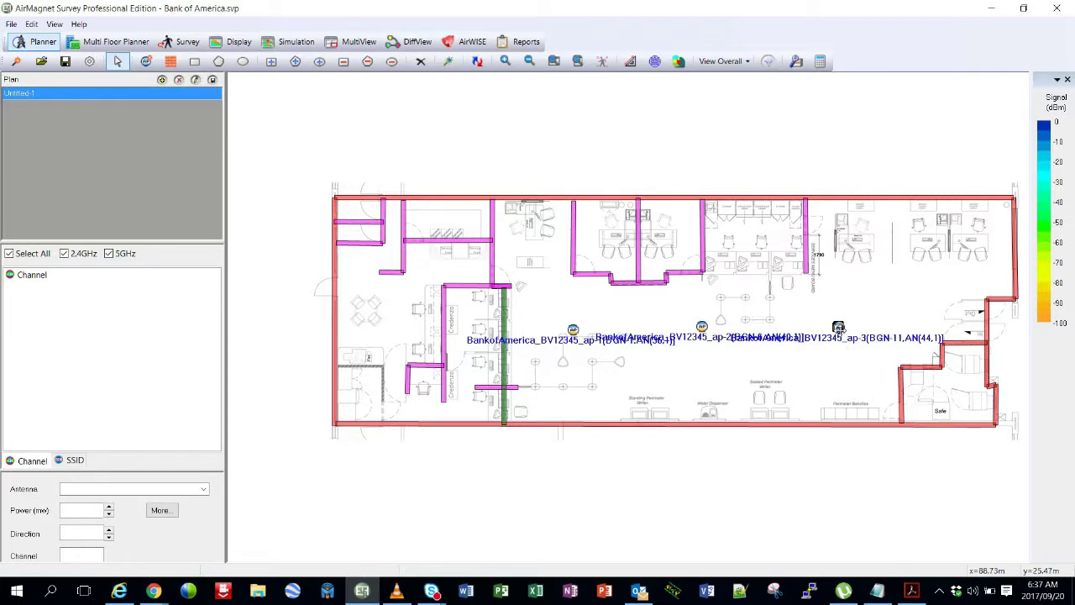
Move the third access point slightly to the right and nudge the first one up into line with the others.
drag(838, 327, 839, 332)
drag(862, 327, 863, 328)
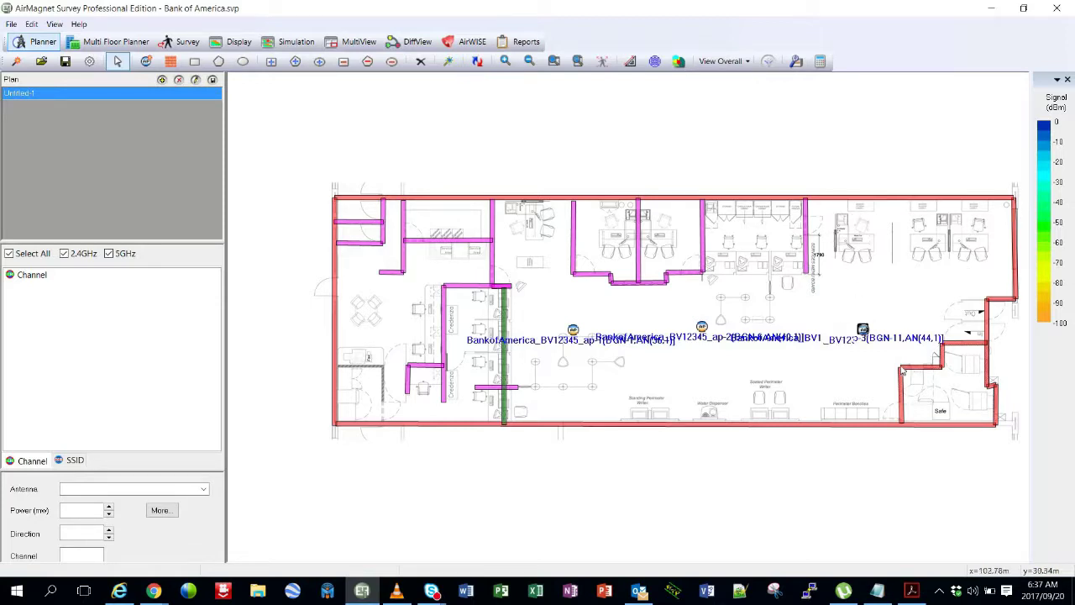
click(861, 325)
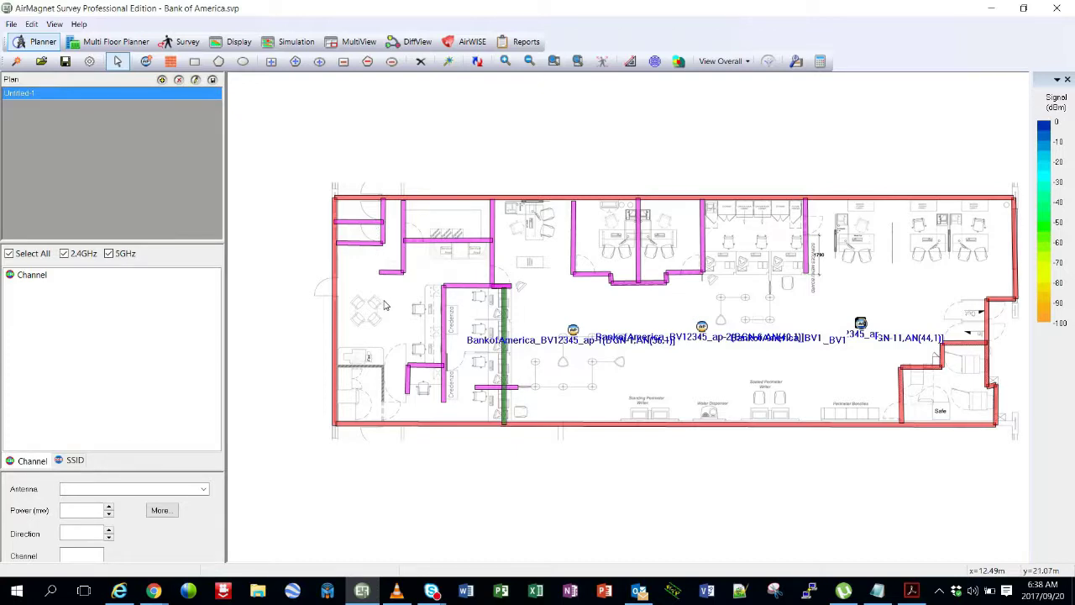
click(573, 327)
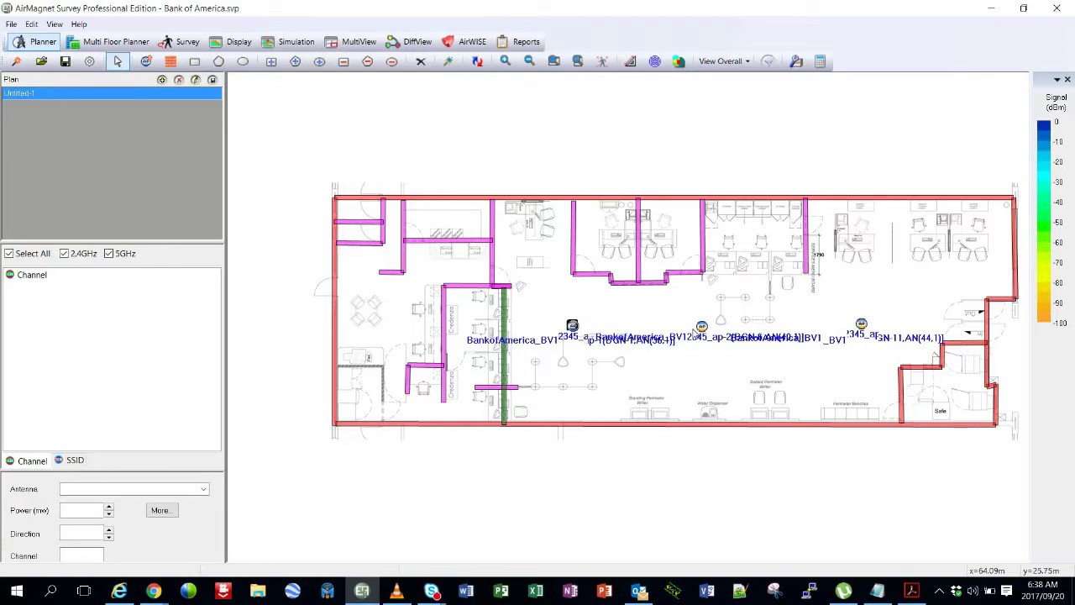
Calculate the predicted signal coverage and gray out areas weaker than about -70 dBm on the signal scale.
click(477, 61)
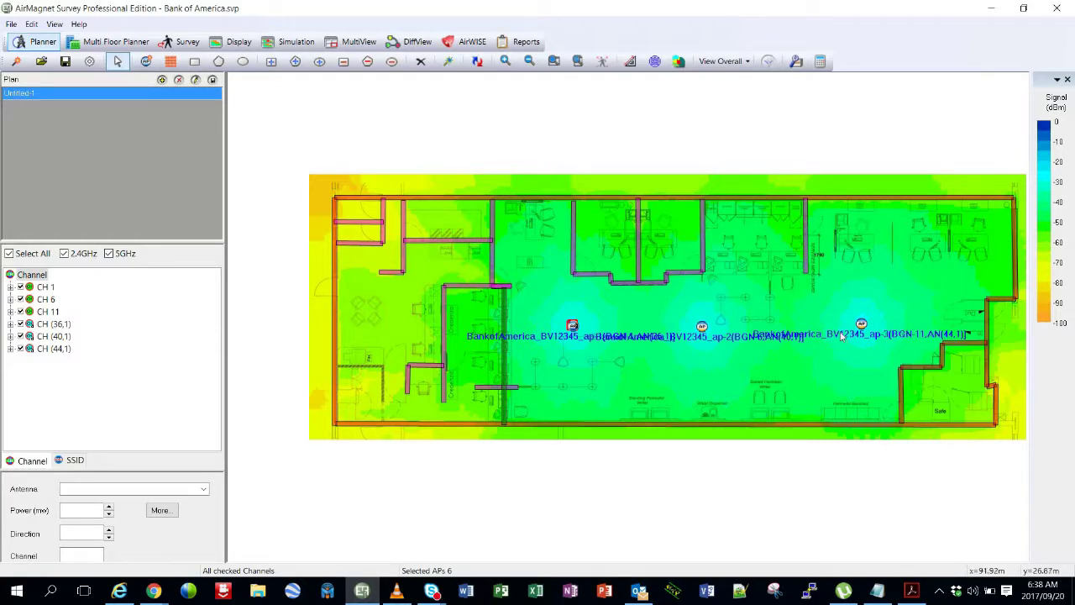
mouse_move(841, 337)
mouse_move(1048, 327)
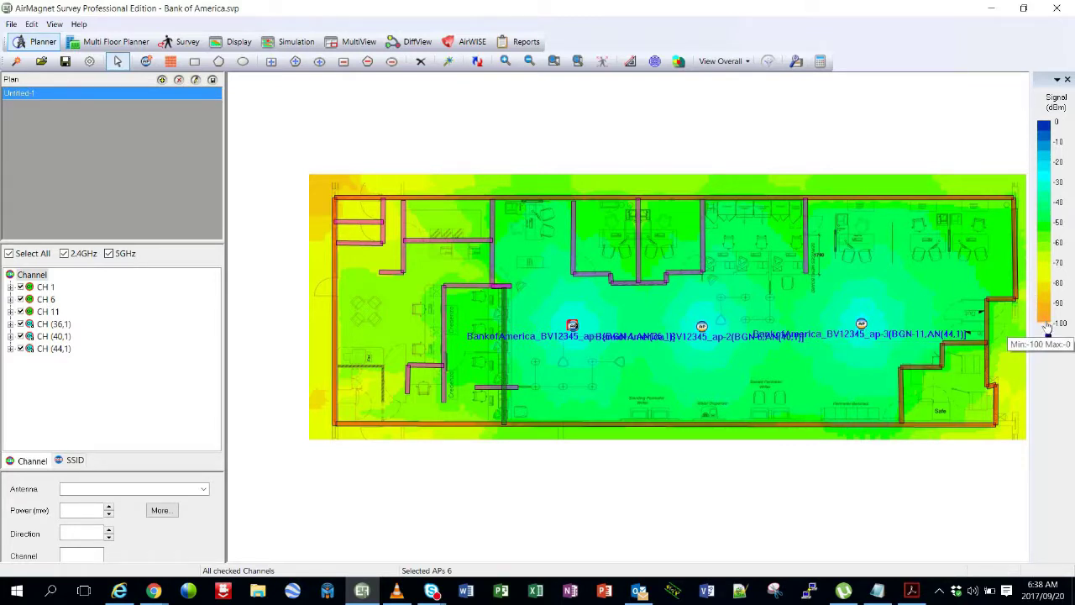
drag(1047, 327, 1052, 262)
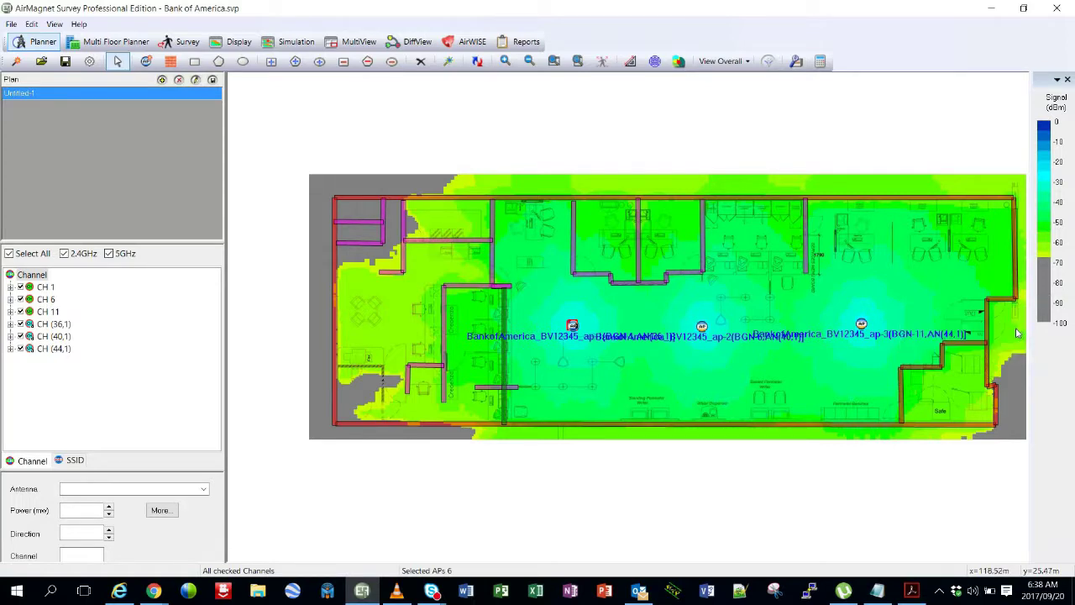
Examine the coverage around the access points and read the per-AP measurement details for a spot in the floor plan's left room.
mouse_move(1016, 333)
mouse_move(899, 251)
mouse_move(673, 425)
mouse_move(799, 319)
mouse_move(708, 324)
mouse_move(656, 326)
click(392, 321)
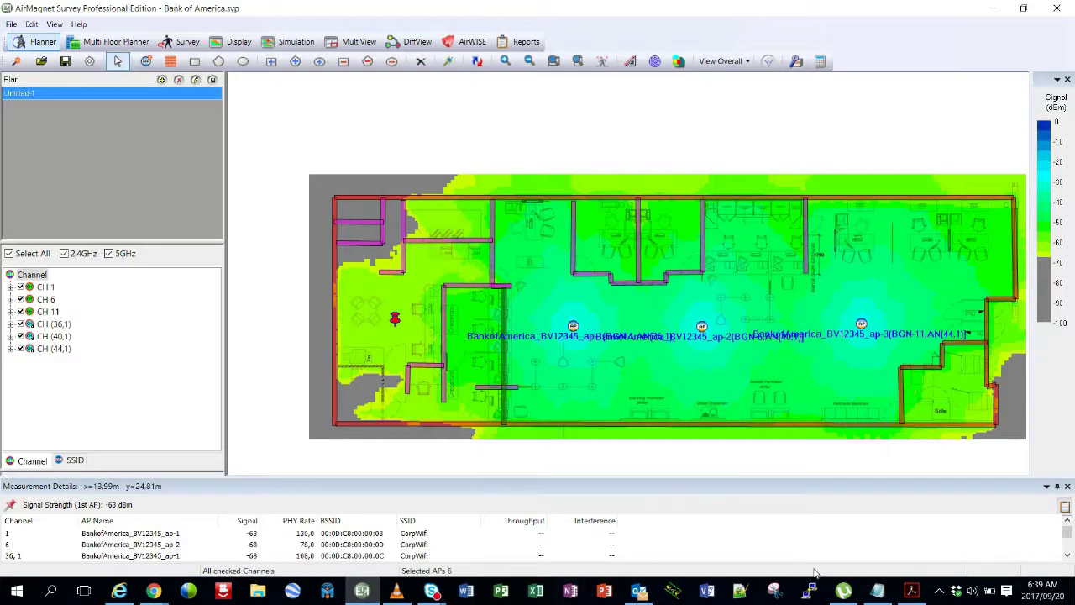
click(1068, 532)
drag(1069, 530, 1072, 544)
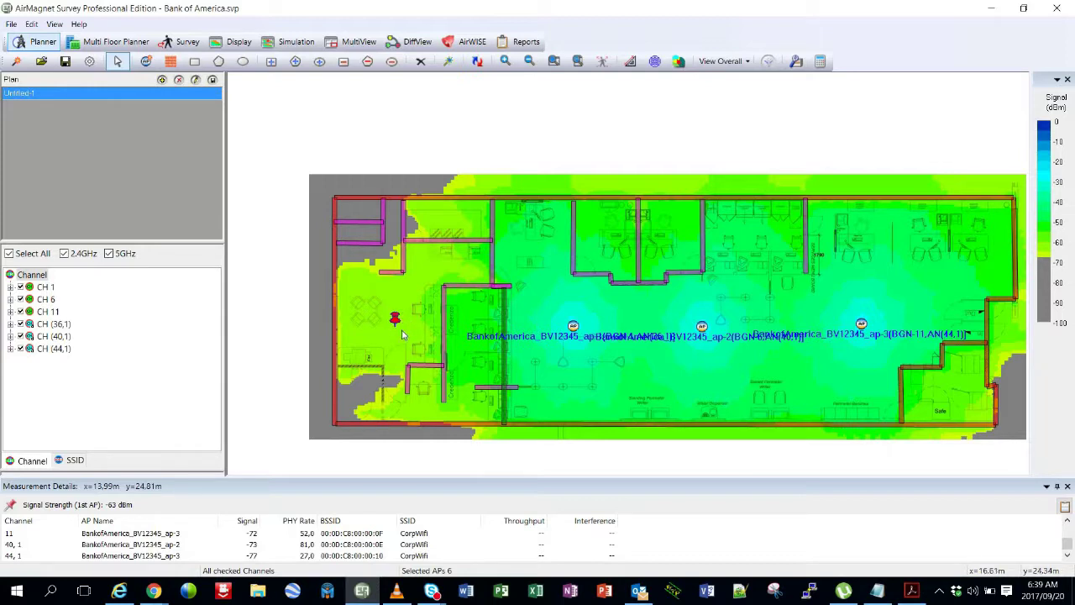
Run Delete All with the APs option cleared to remove only the coverage prediction, and place a fourth access point in the plan's left room.
click(148, 63)
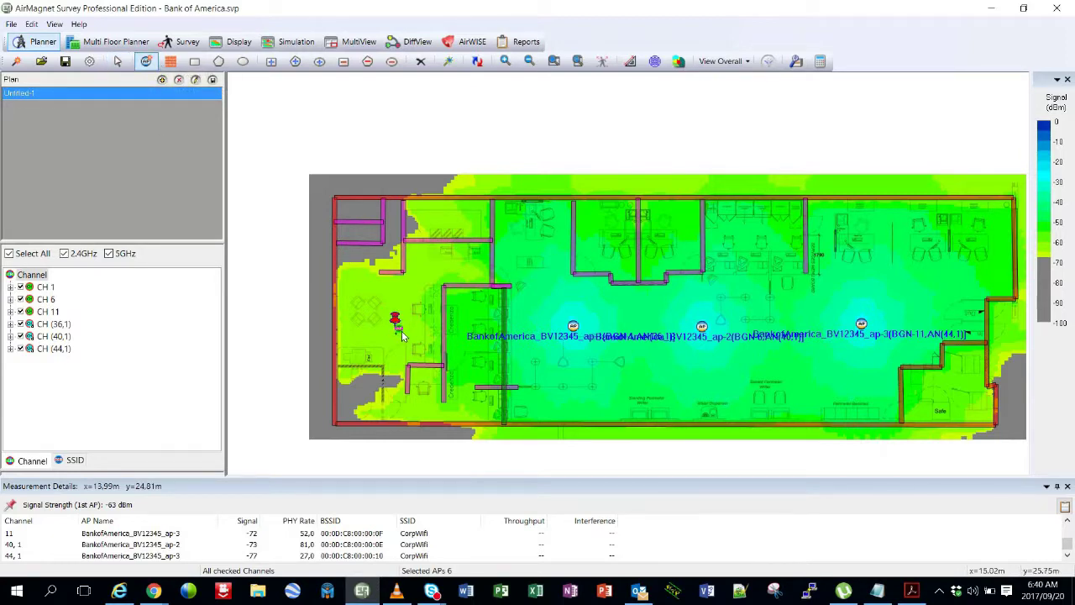
mouse_move(402, 333)
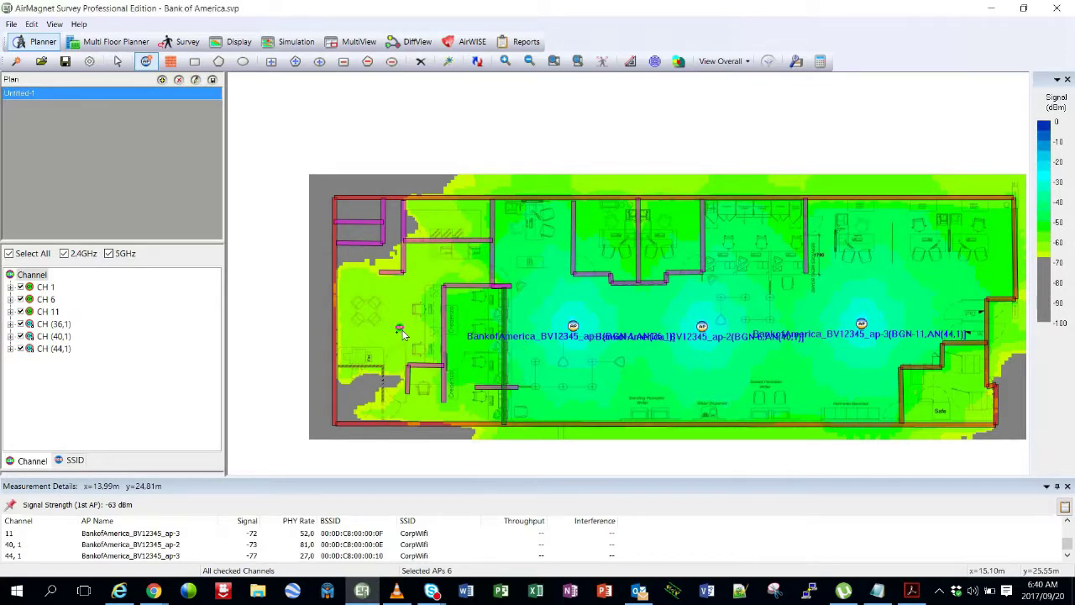
click(423, 64)
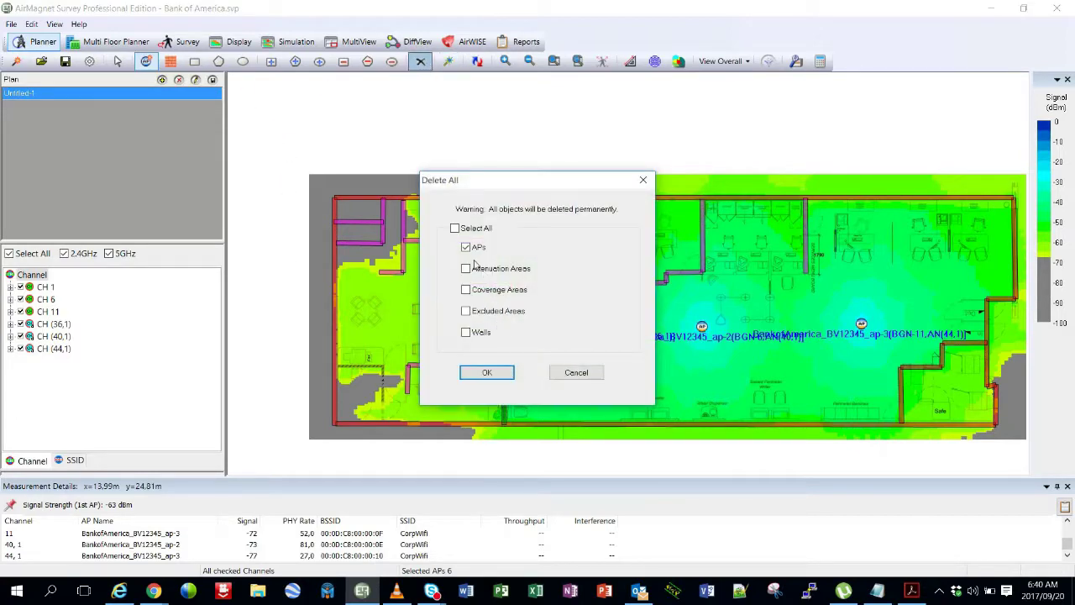
click(467, 249)
click(483, 372)
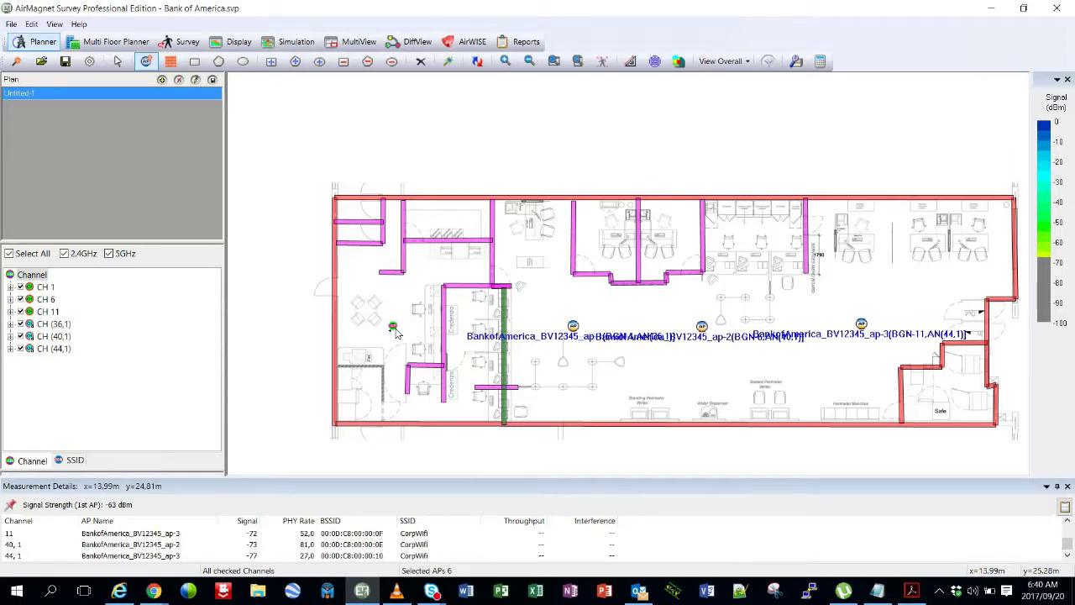
click(393, 331)
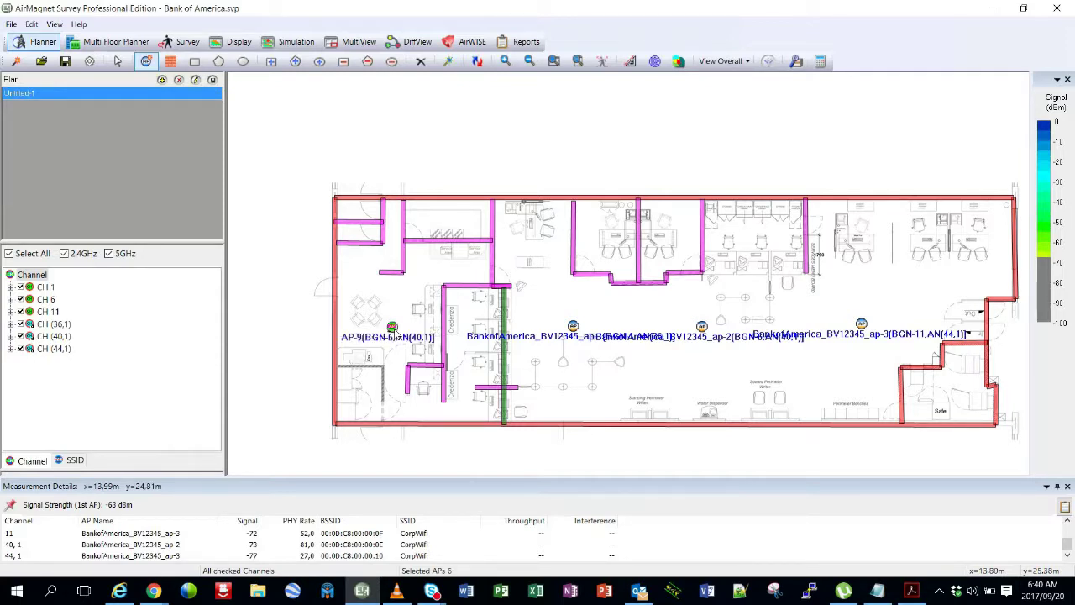
Name the new access point in the left room BankofAmerica_BV12345_ap-4.
click(118, 60)
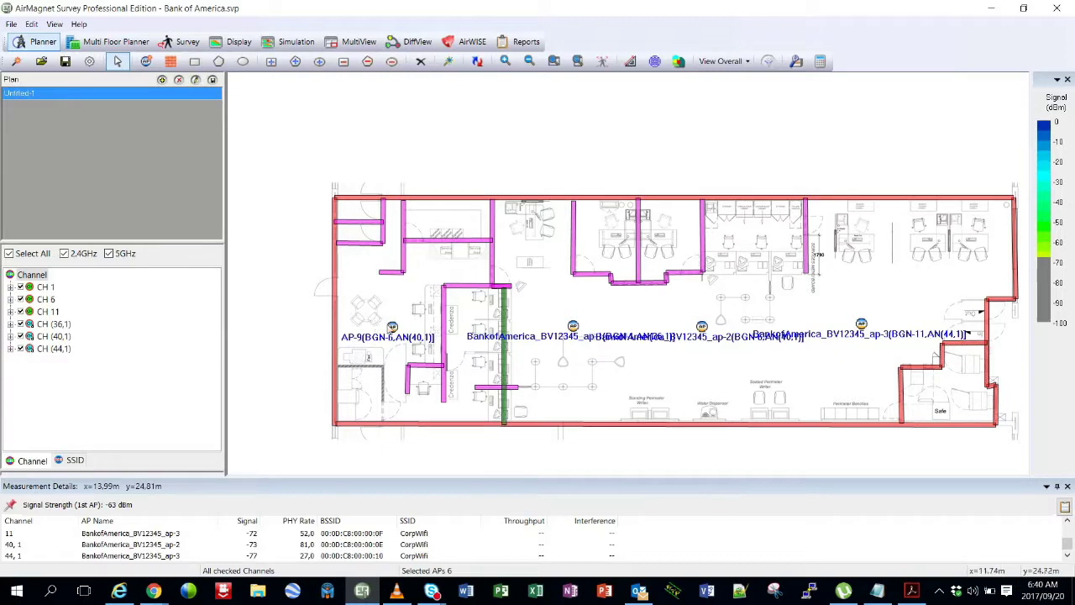
double_click(393, 328)
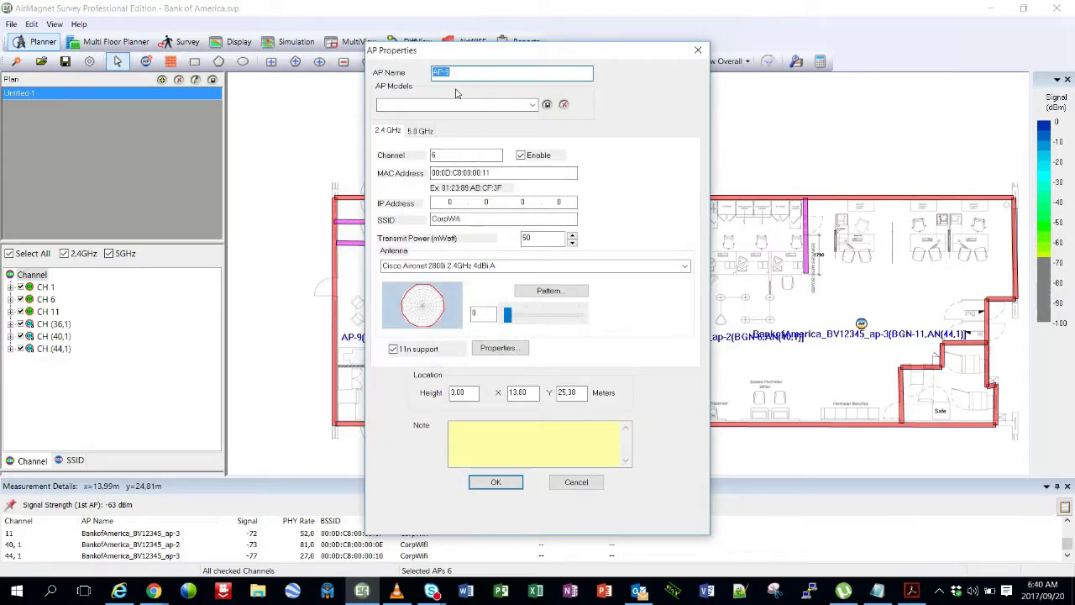
text(BankofAmerica_BV12345_ap-)
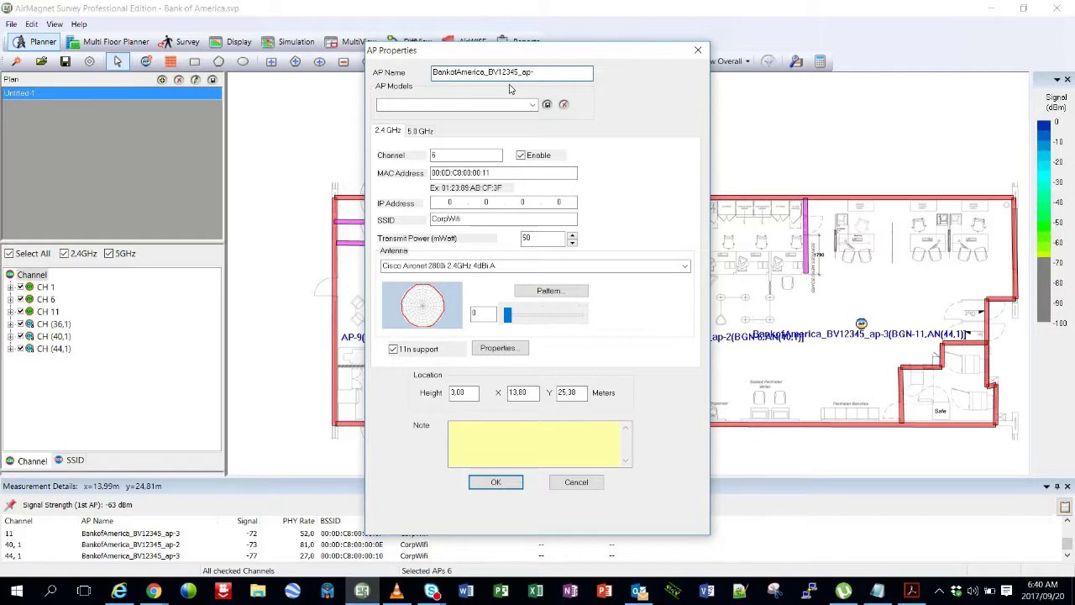
text(4)
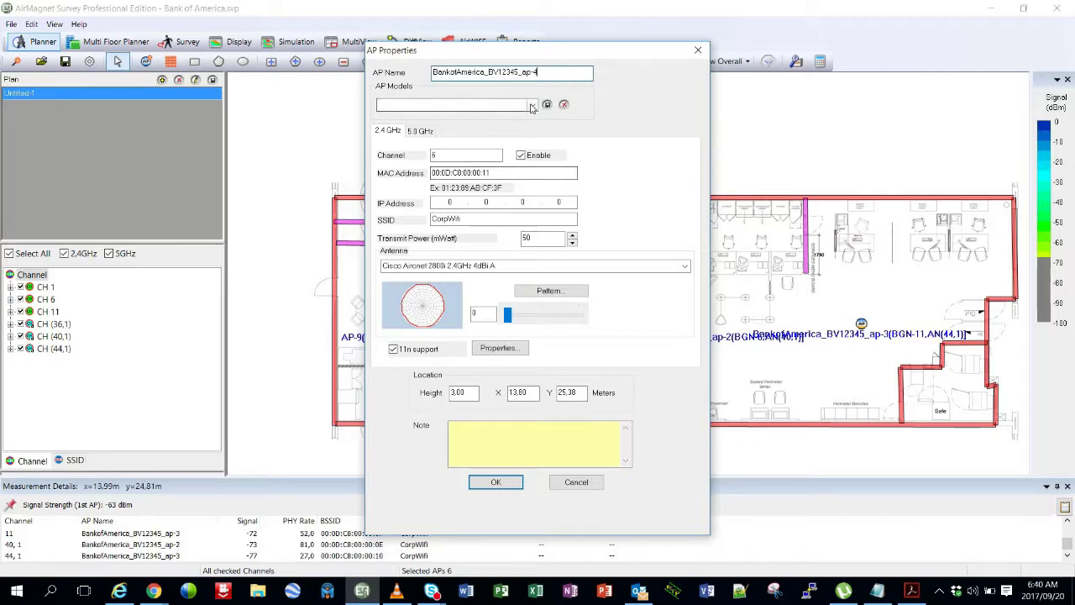
Set the fourth access point's 2.4 GHz radio to channel 11 and its 5 GHz radio to channel 48.
click(532, 104)
click(644, 190)
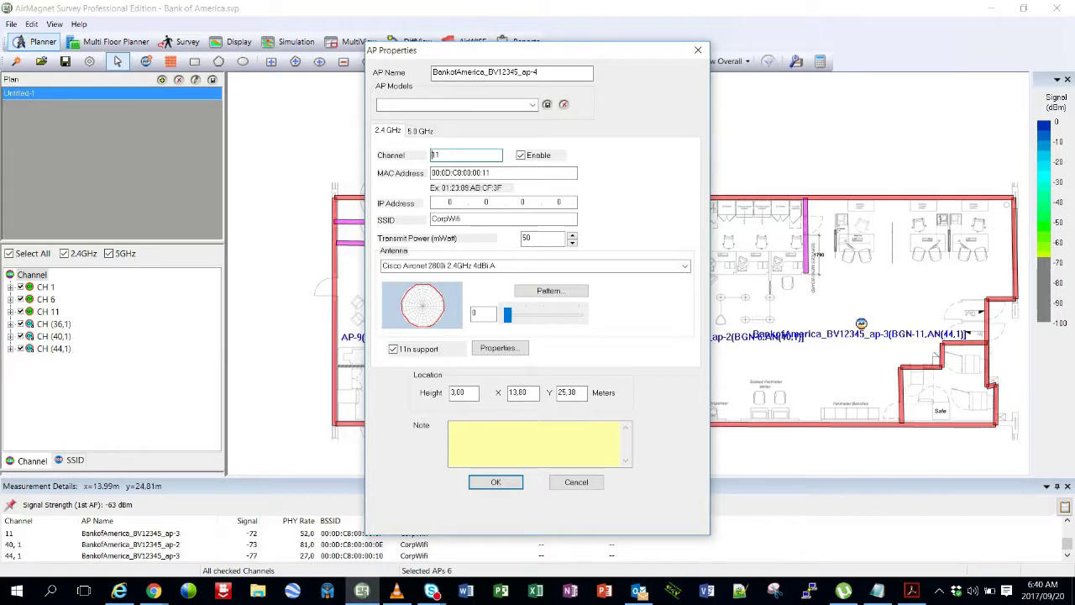
click(419, 131)
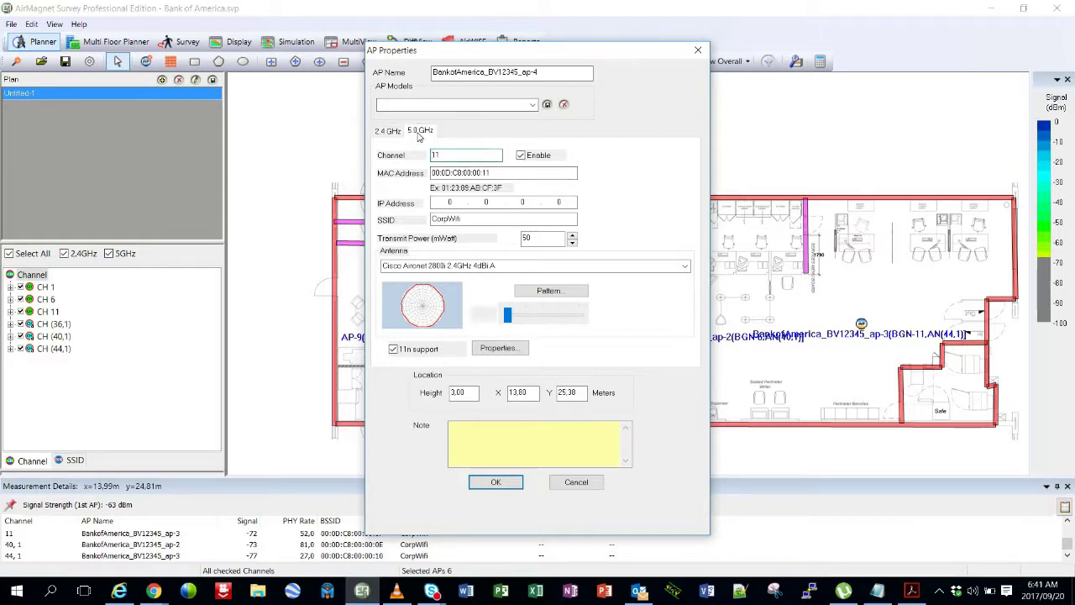
click(444, 156)
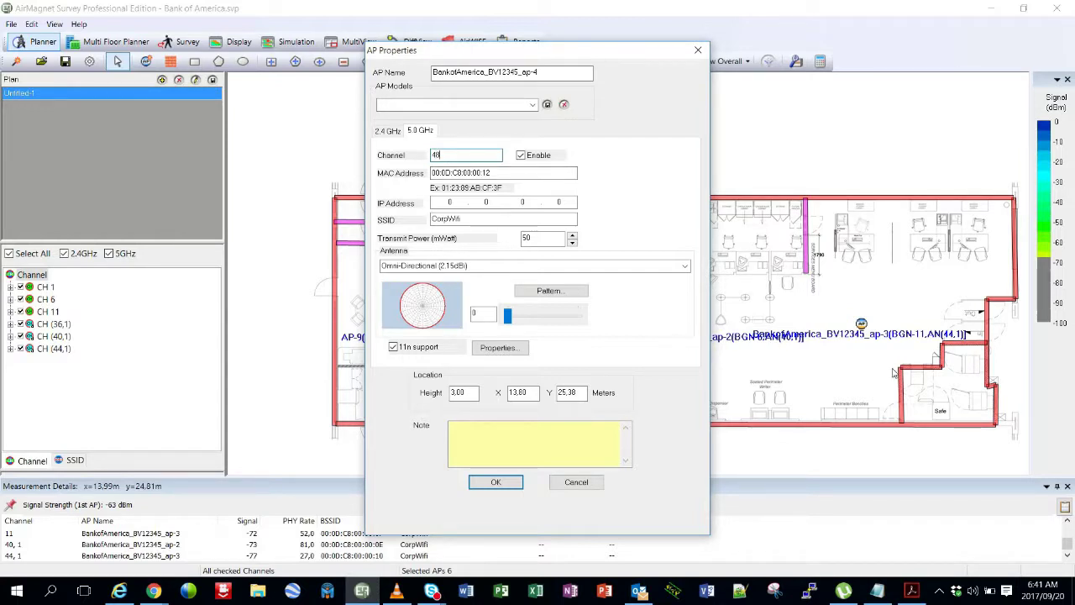
click(496, 482)
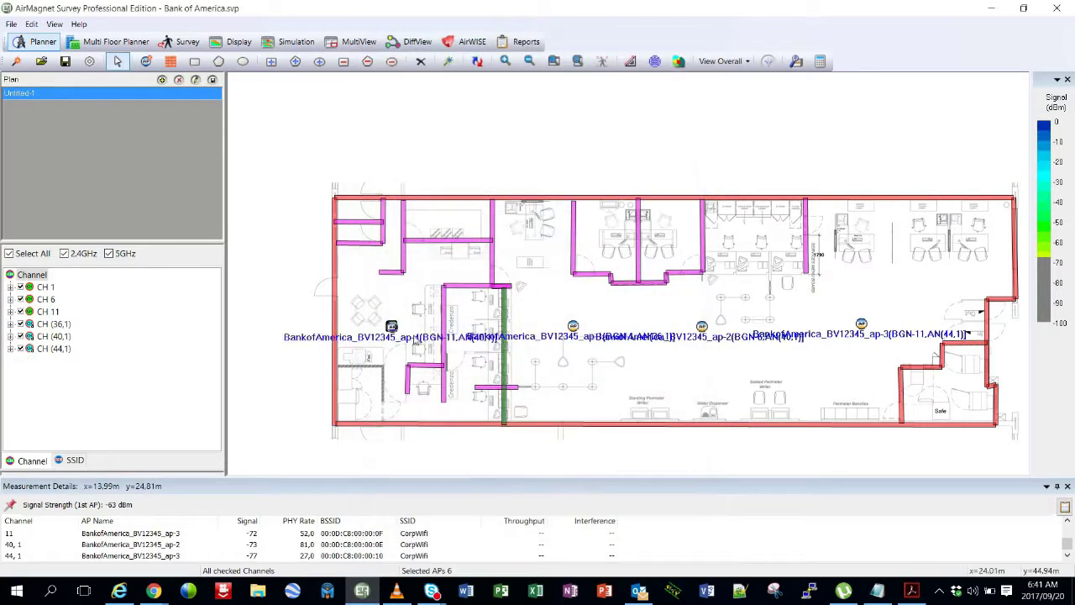
Calculate the predicted signal coverage for all four access points and check signal strength around the first one.
click(477, 60)
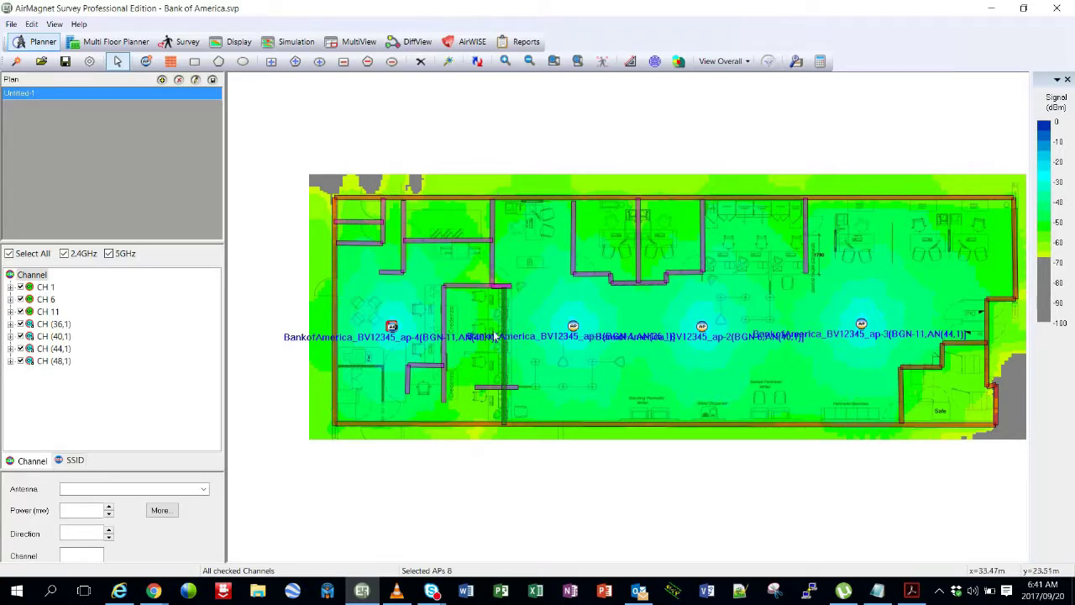
mouse_move(557, 344)
mouse_move(557, 298)
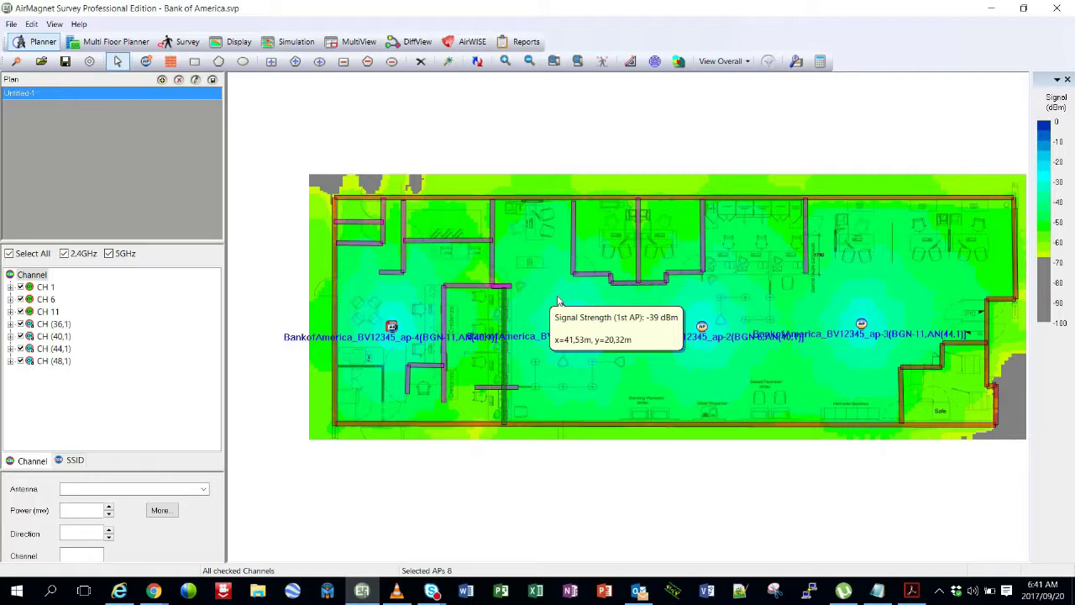
mouse_move(573, 397)
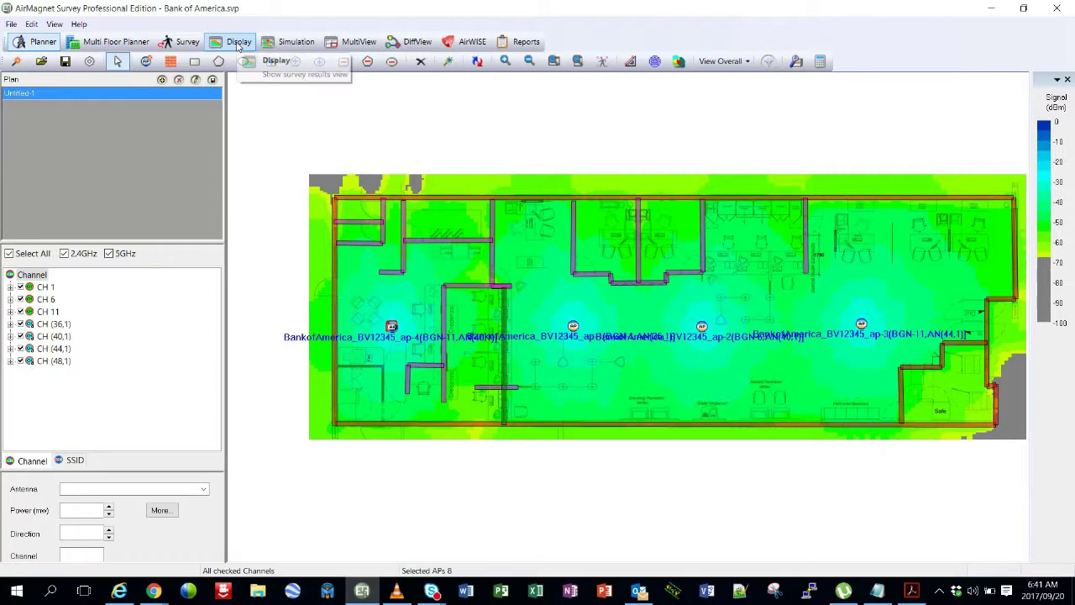
Save the project and, in the survey results view, gray out areas weaker than about -67 dBm on the signal scale.
click(66, 63)
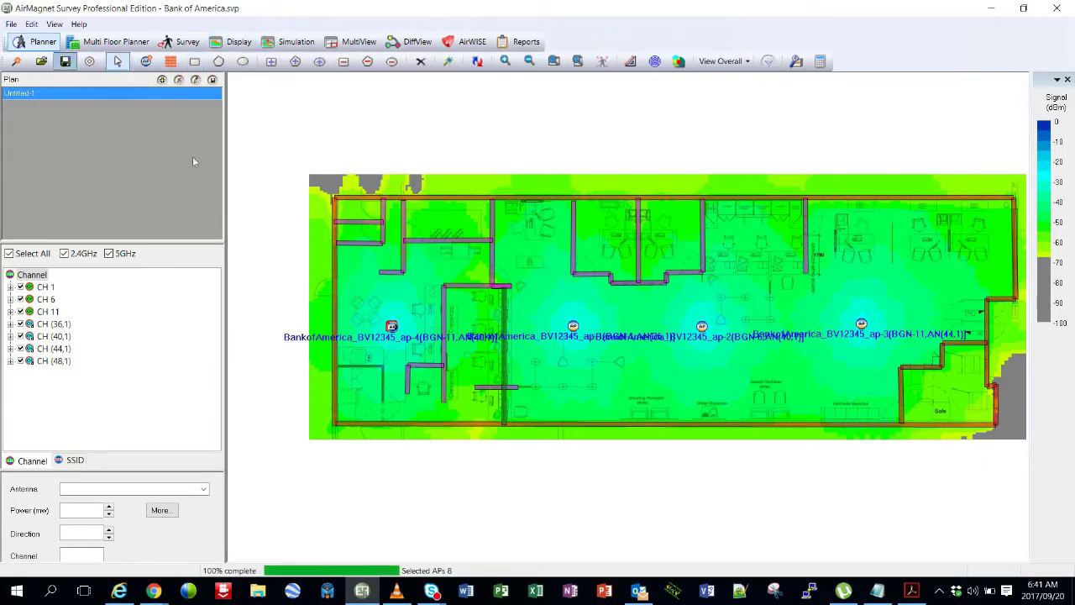
click(241, 44)
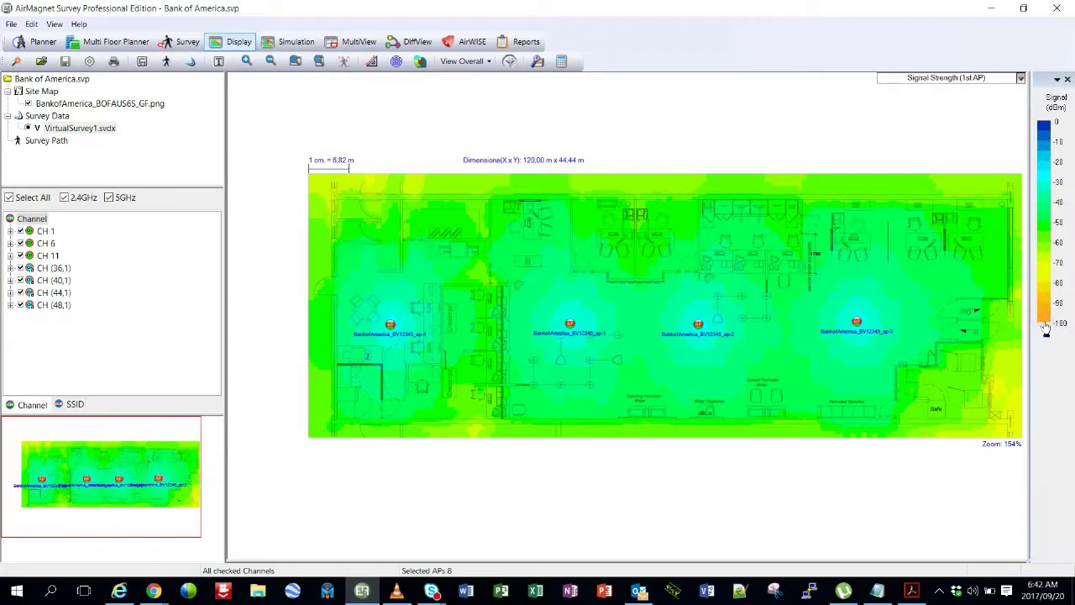
drag(1045, 328, 1047, 257)
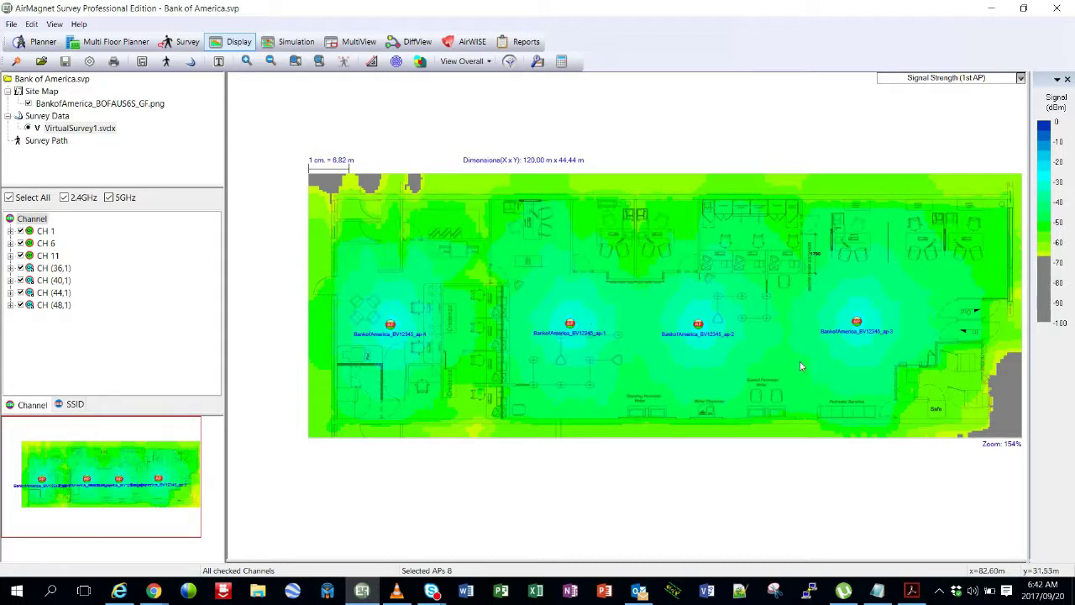
mouse_move(833, 328)
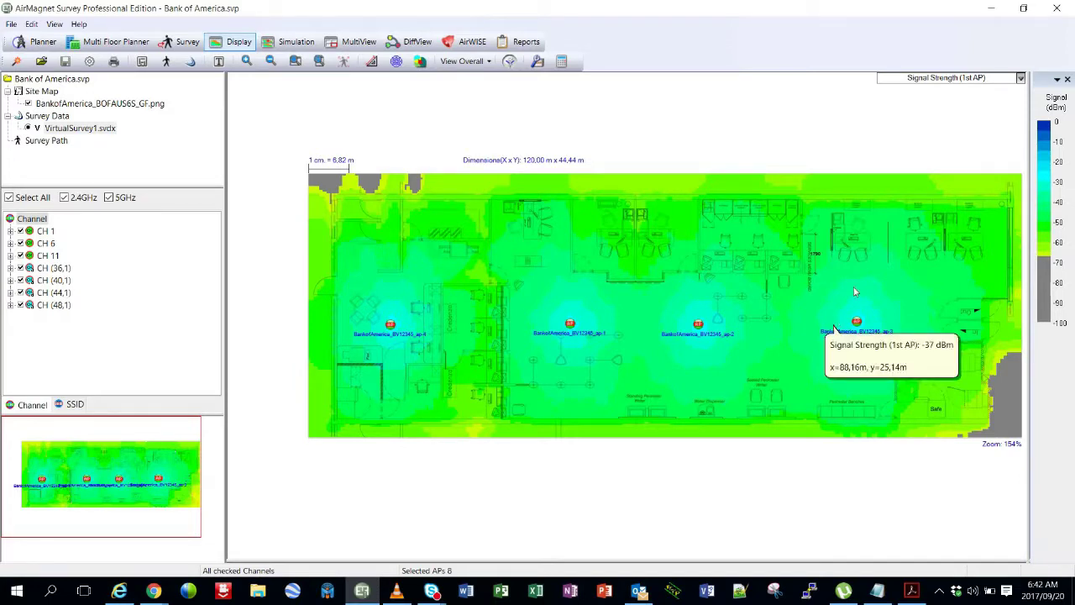
Show the Predictive PHY Data Rate Down (1st AP) map of the virtual survey.
click(1020, 78)
mouse_move(1013, 122)
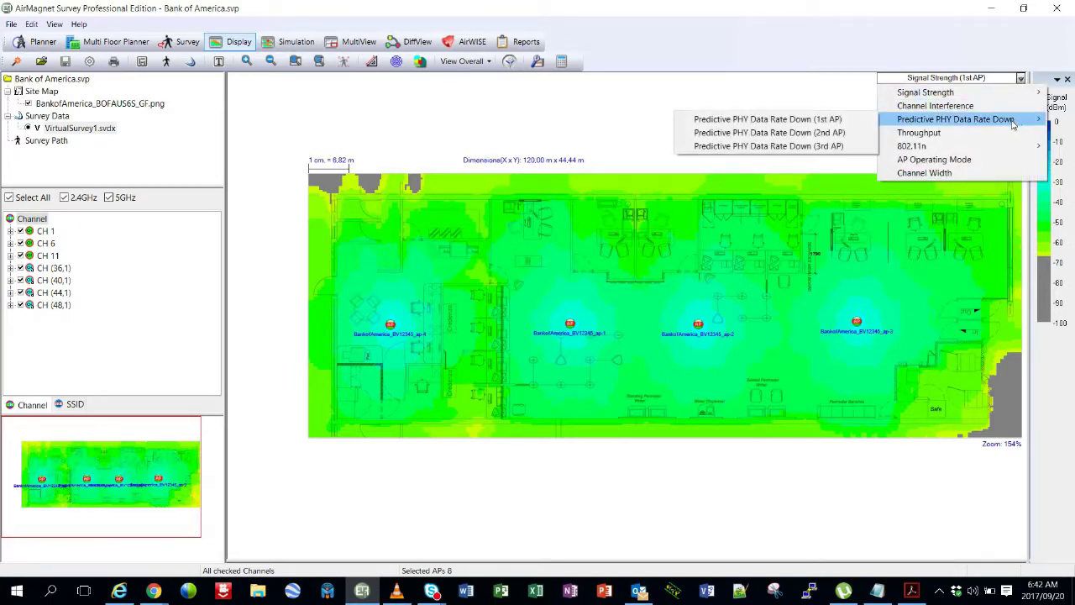
click(776, 125)
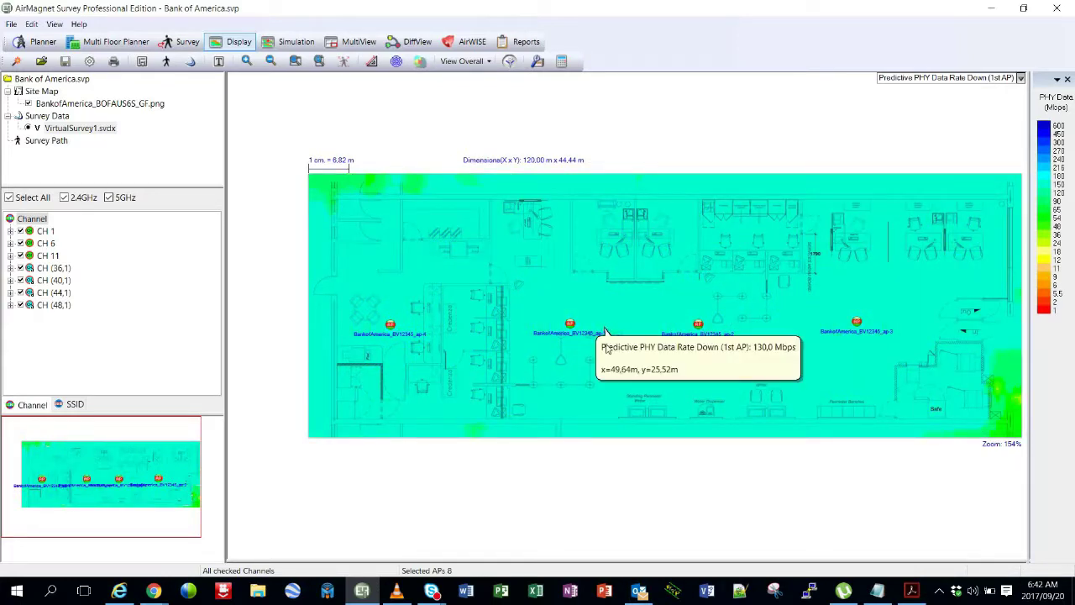
Show the Channel Interference map and examine the interference severity around the third access point.
click(1021, 79)
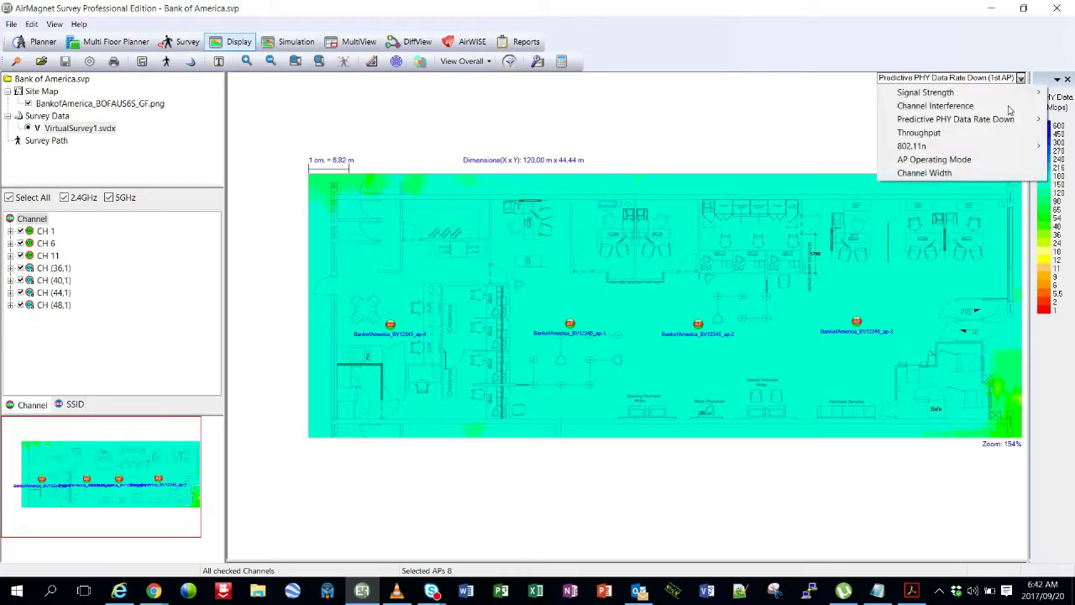
click(934, 106)
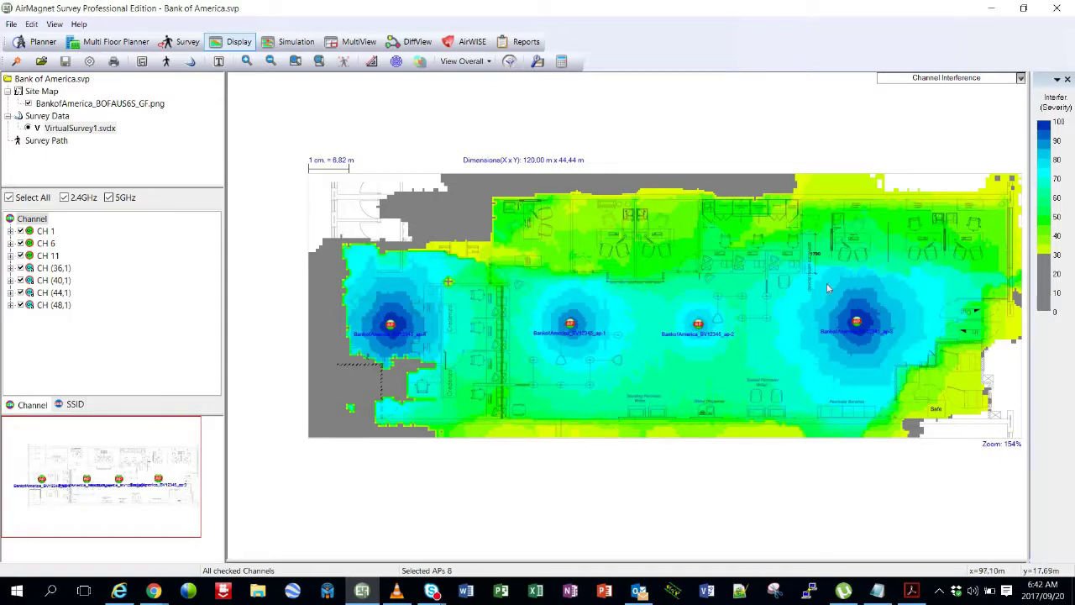
mouse_move(798, 285)
mouse_move(824, 305)
Return to the Signal Strength (1st AP) map and show the overlapped coverage areas, checking the readings near the safe room.
click(1020, 78)
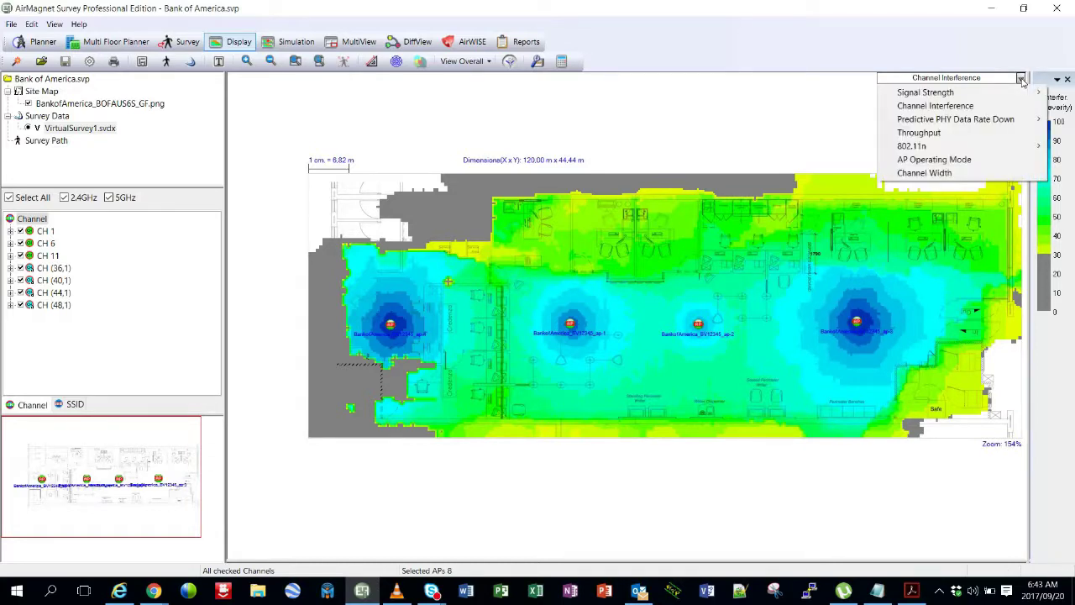
mouse_move(879, 88)
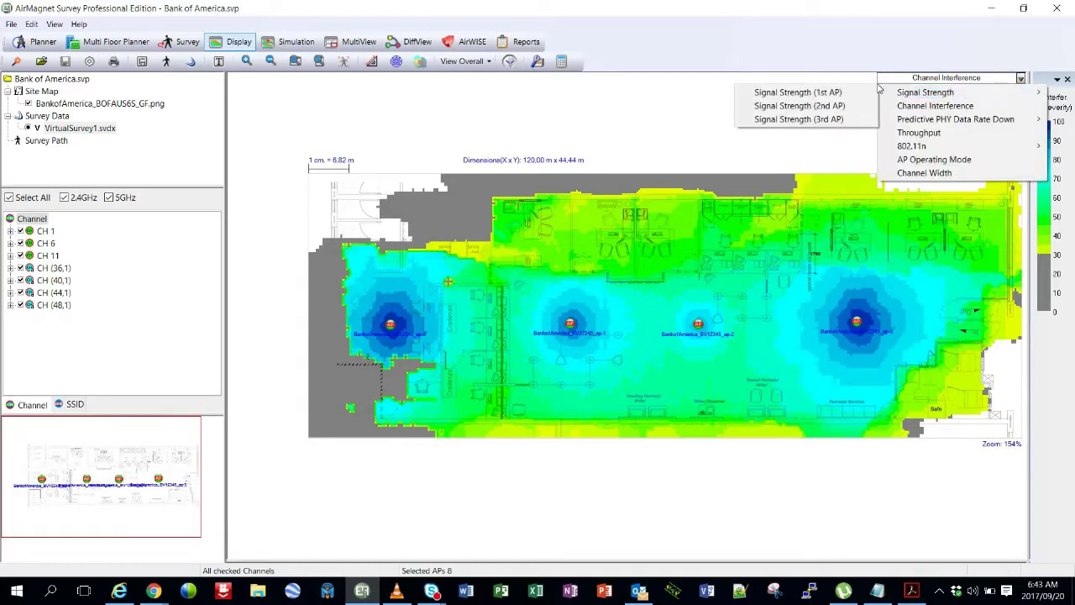
click(832, 94)
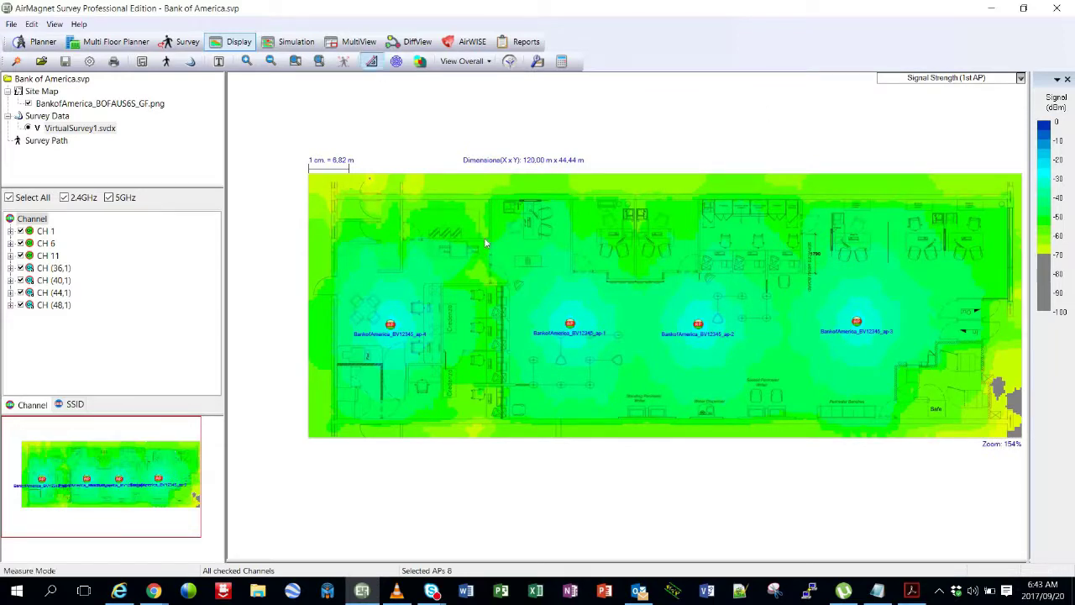
click(420, 63)
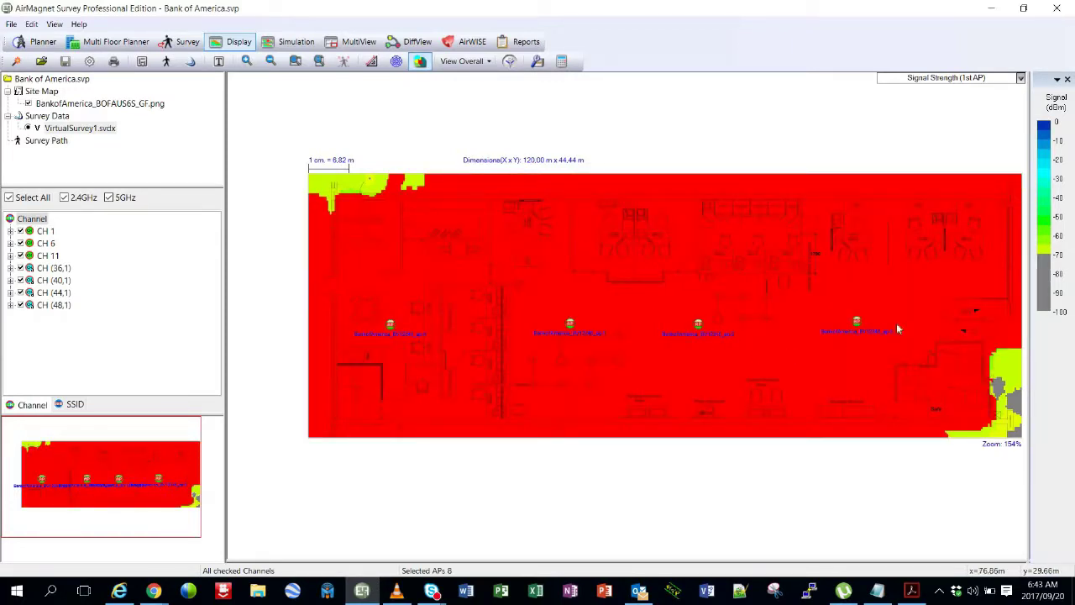
mouse_move(950, 368)
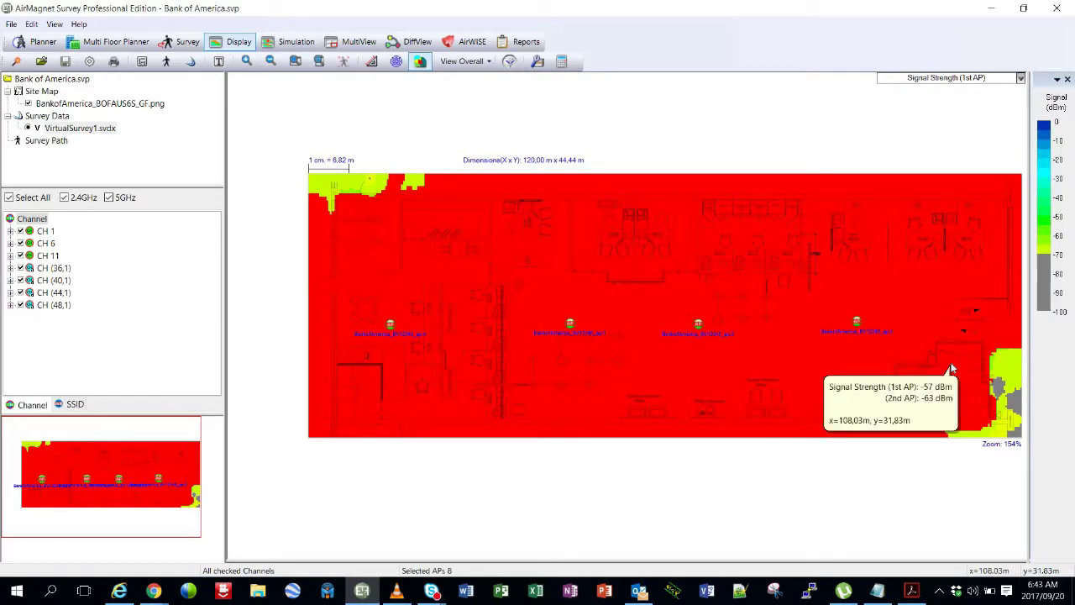
Hide the coverage overlap, redisplay Signal Strength (1st AP) and read the signal between the fourth and first access points.
click(420, 62)
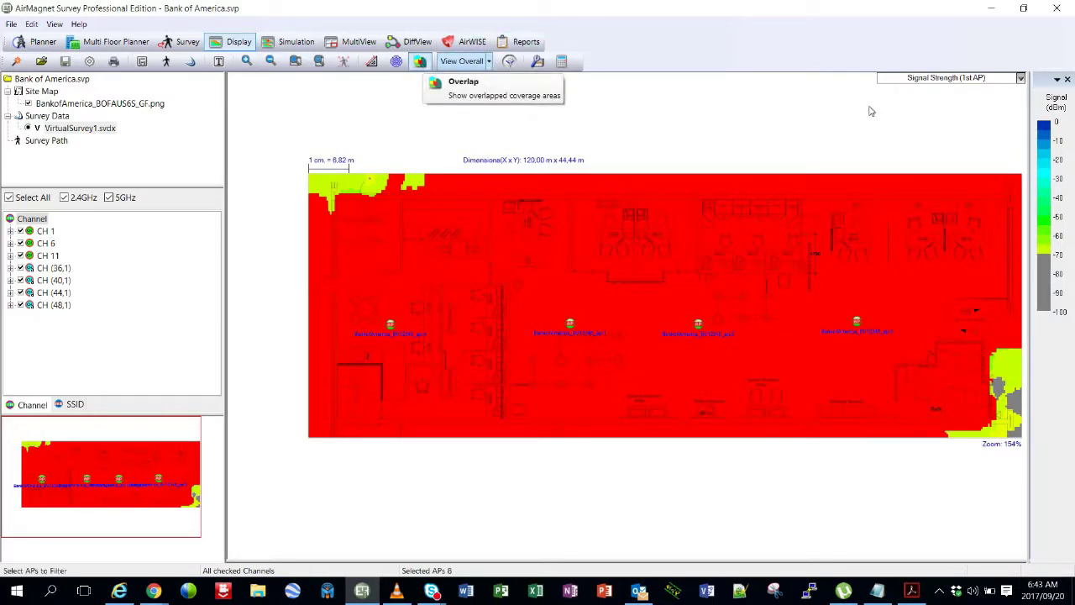
click(1020, 77)
mouse_move(924, 89)
click(798, 90)
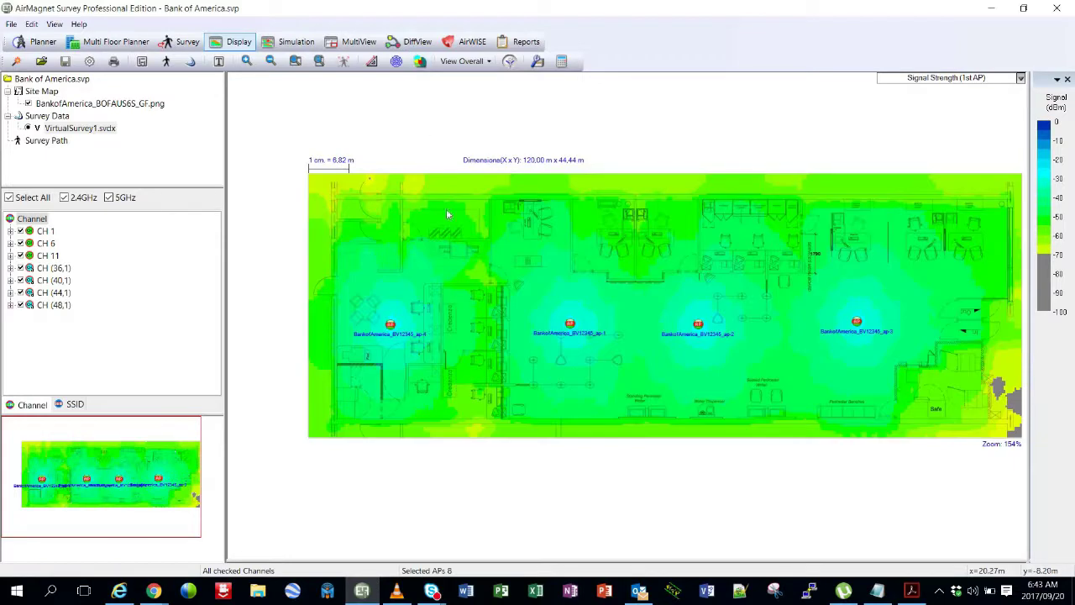
mouse_move(454, 322)
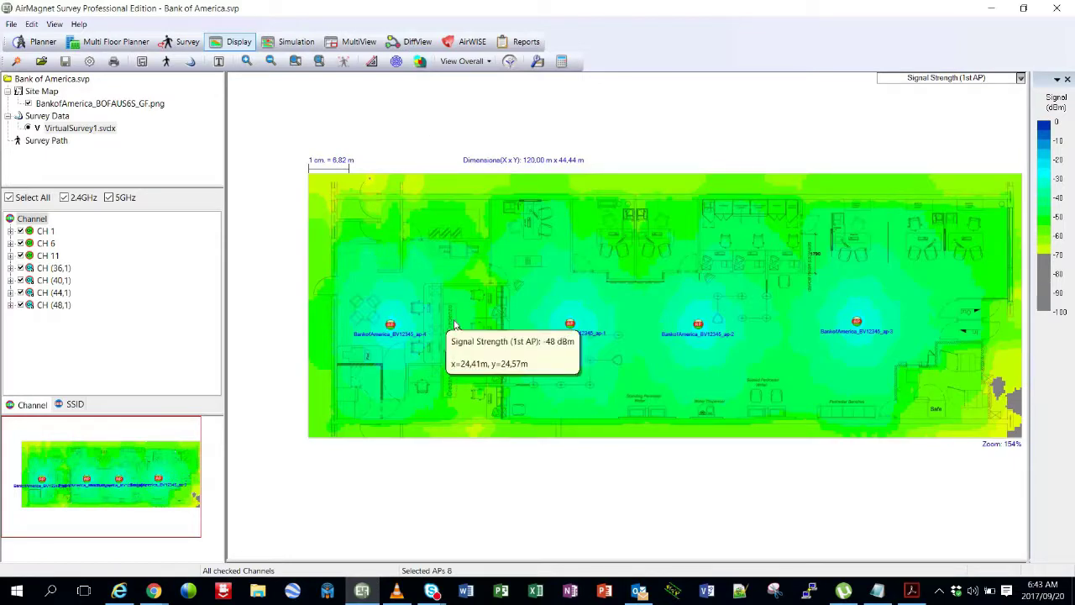